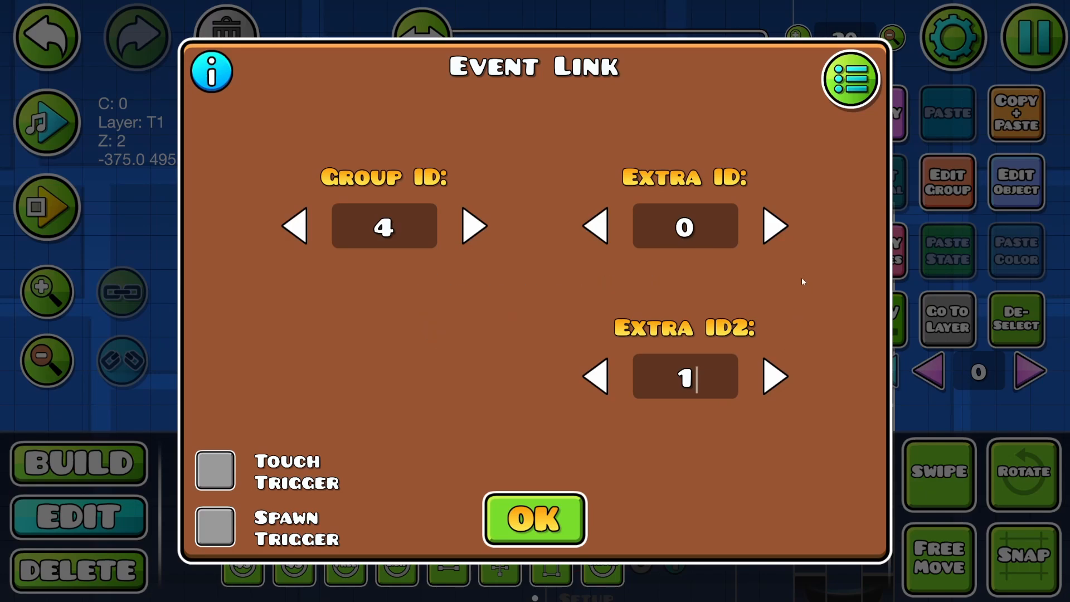
# - Assign the Left Push event to the Left row's event trigger and confirm its settings
pyautogui.click(842, 92)
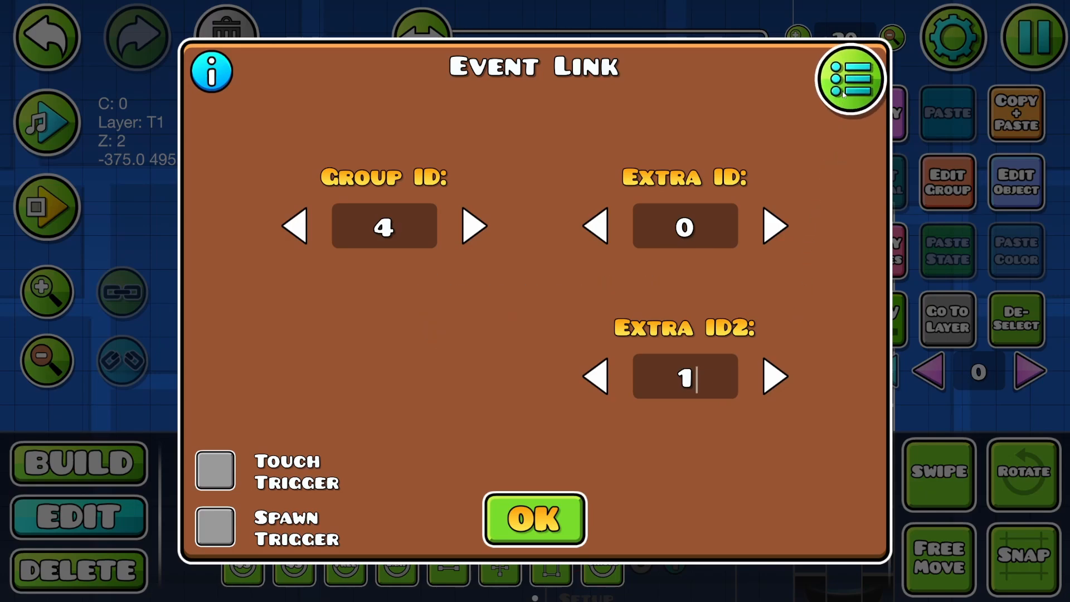
pyautogui.click(150, 302)
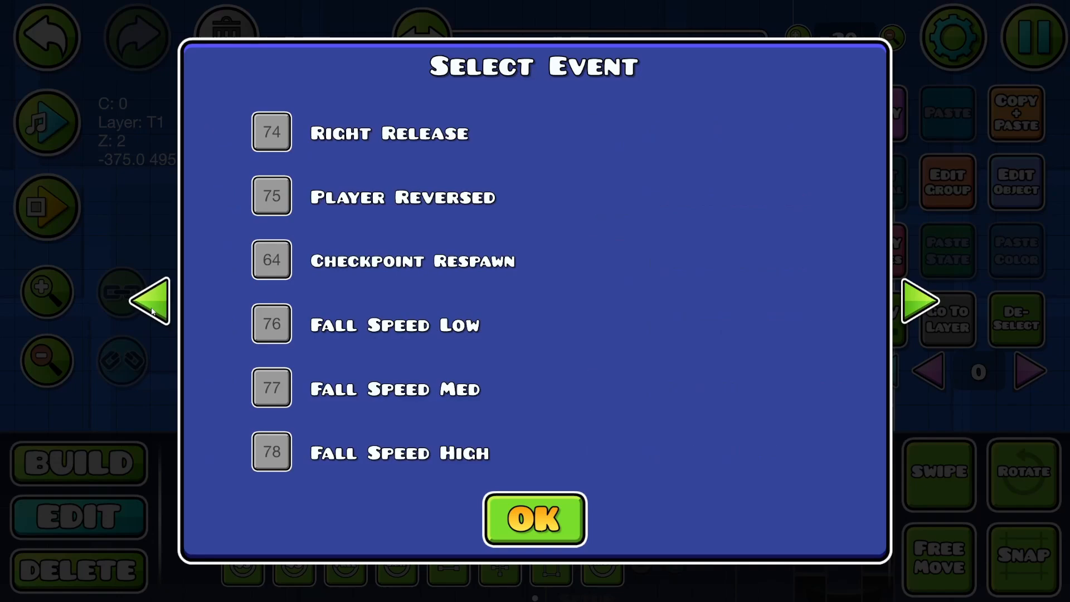
pyautogui.click(150, 301)
pyautogui.click(610, 333)
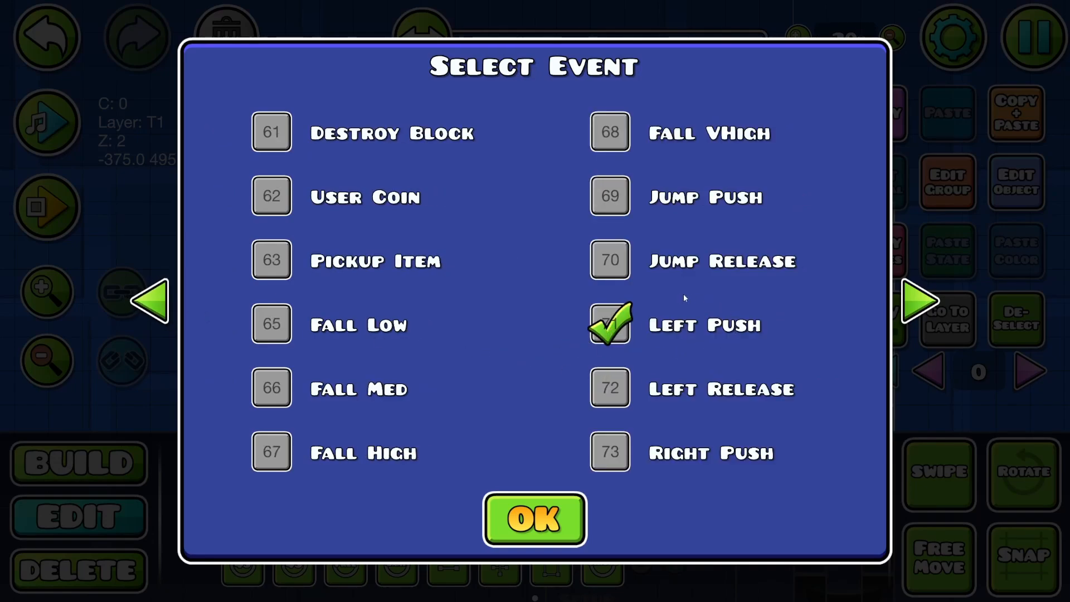
pyautogui.click(534, 523)
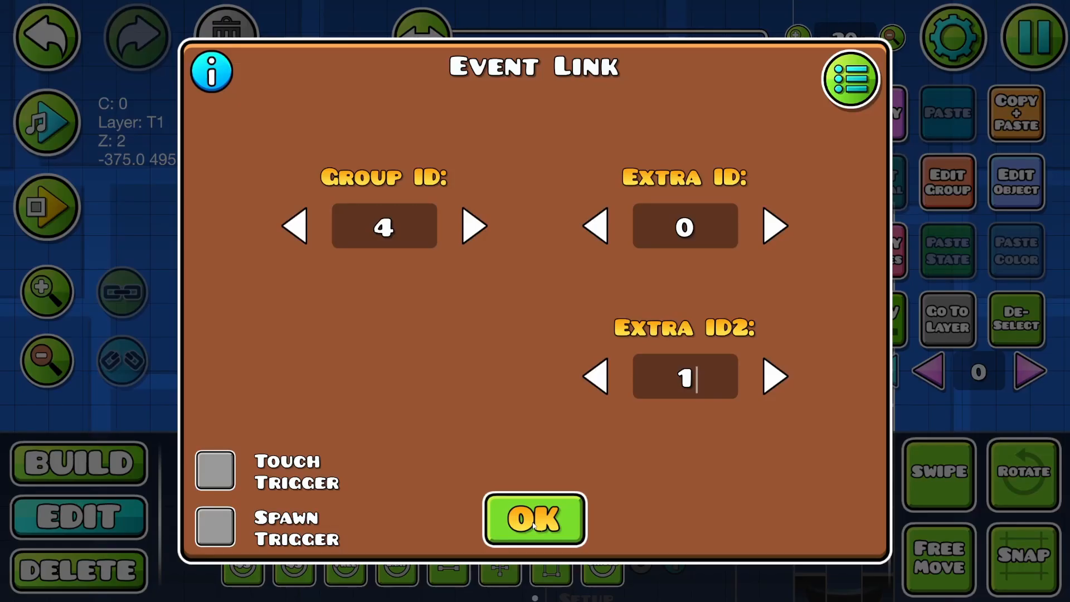
pyautogui.click(534, 522)
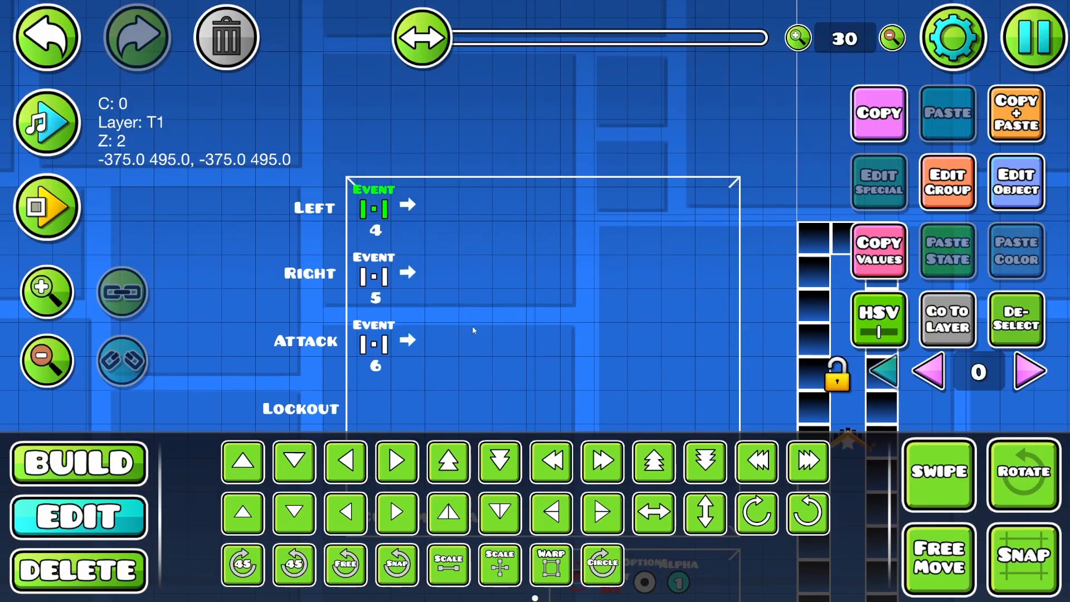
# - Set the Right row's event trigger to Group ID 5 and Extra ID2 1
pyautogui.click(370, 258)
pyautogui.click(1015, 182)
pyautogui.click(701, 382)
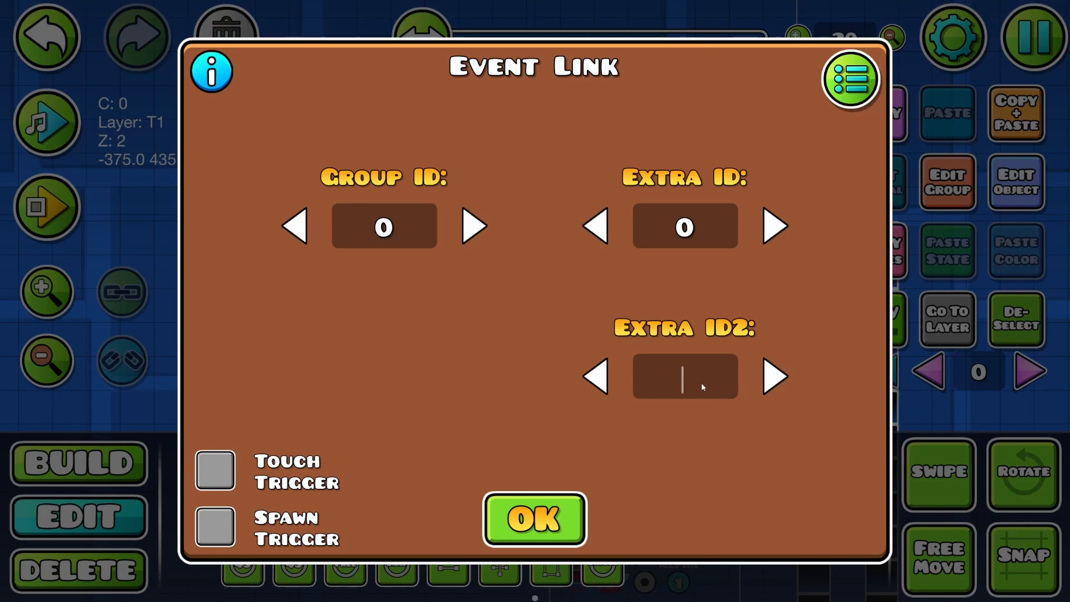
pyautogui.write('1')
pyautogui.click(390, 237)
pyautogui.write('5')
# - Assign the Right Push event to the Right row's event trigger and confirm its settings
pyautogui.click(844, 98)
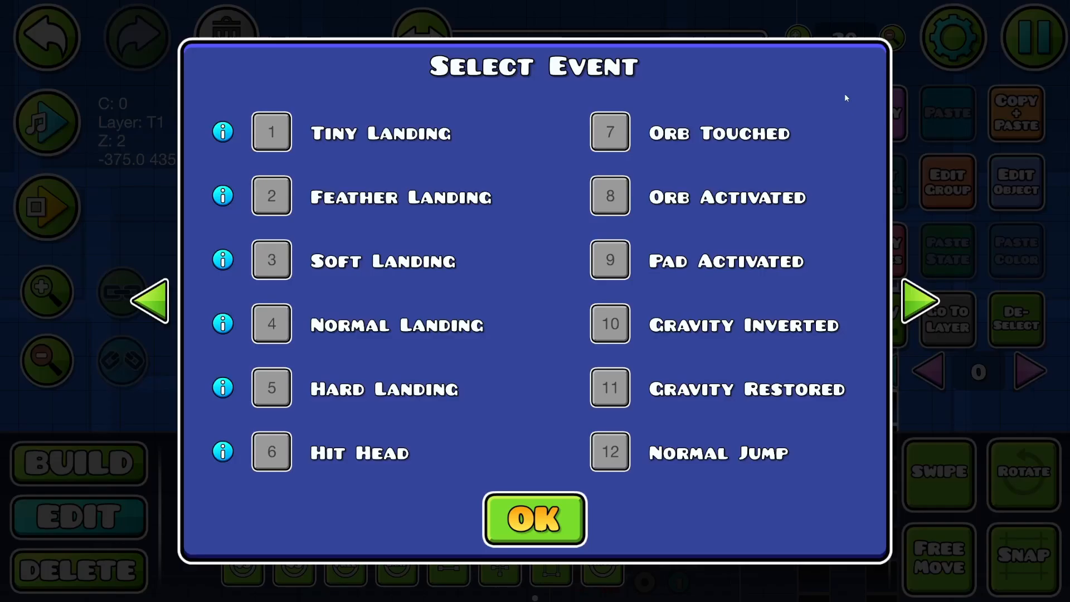
pyautogui.click(152, 316)
pyautogui.click(151, 316)
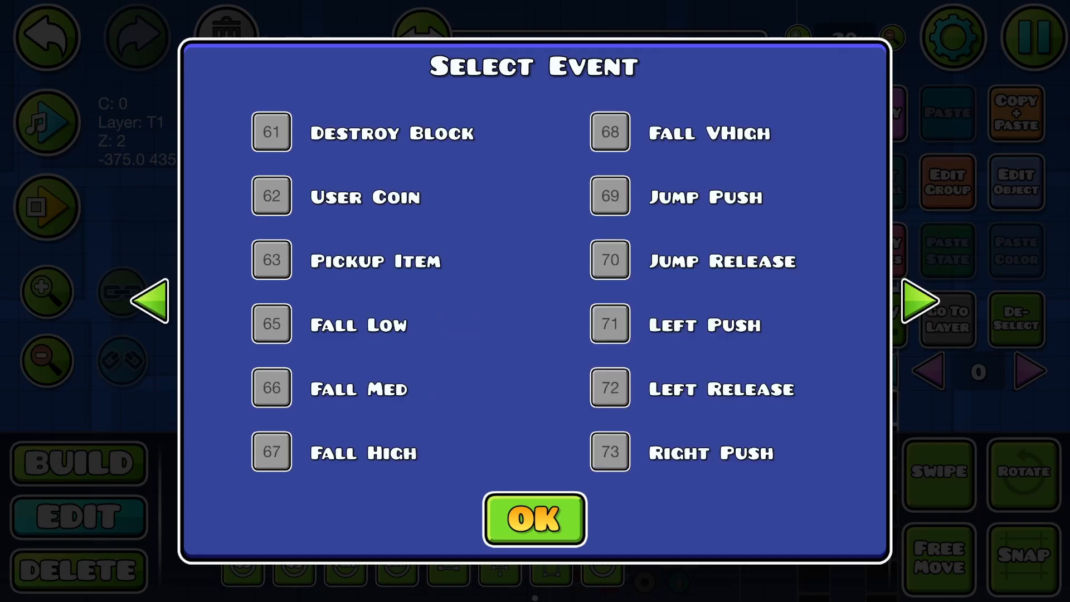
pyautogui.click(616, 463)
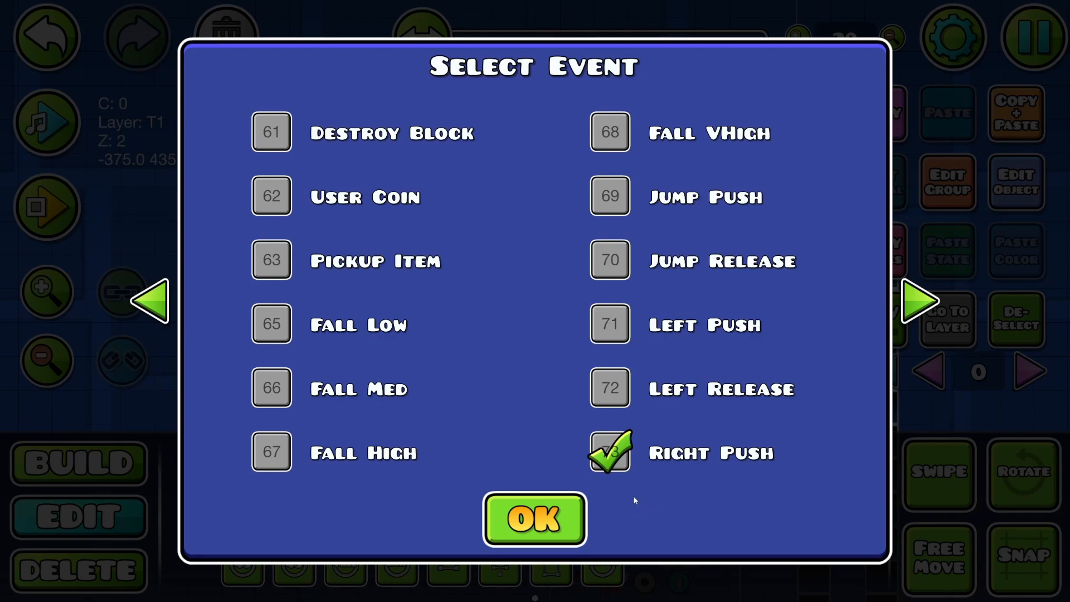
pyautogui.click(538, 518)
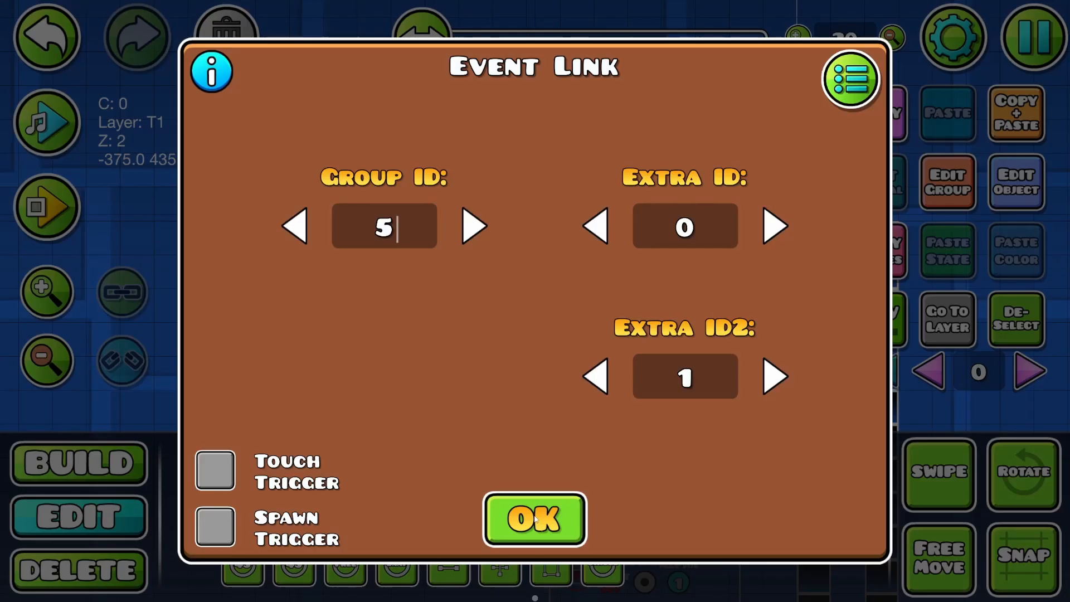
pyautogui.click(556, 523)
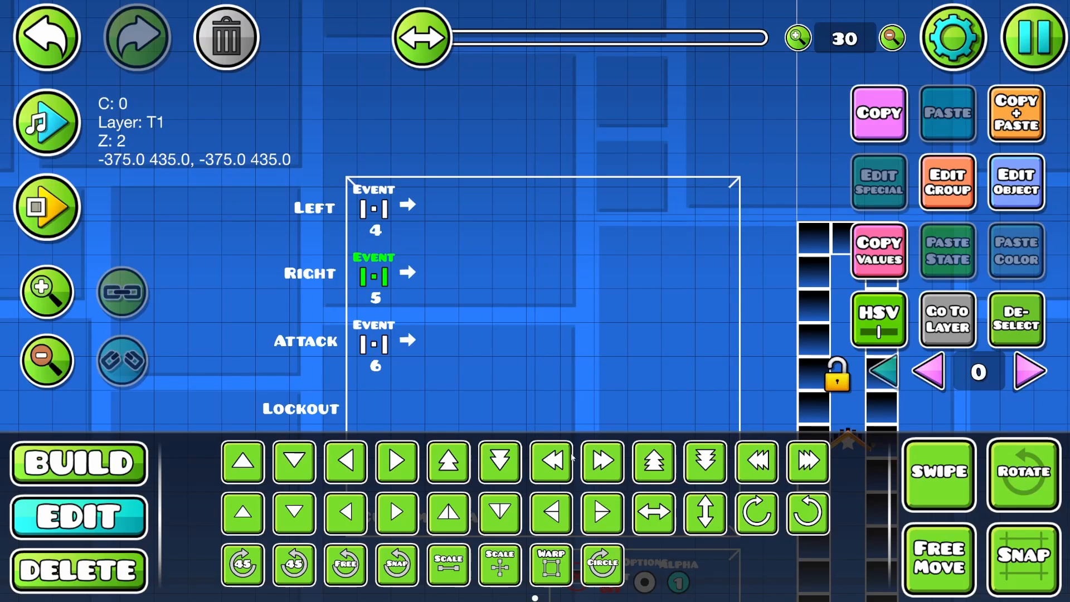
# - Set the Attack row's event trigger to Group ID 6 and Extra ID2 2
pyautogui.moveTo(449, 396); pyautogui.dragTo(472, 361)
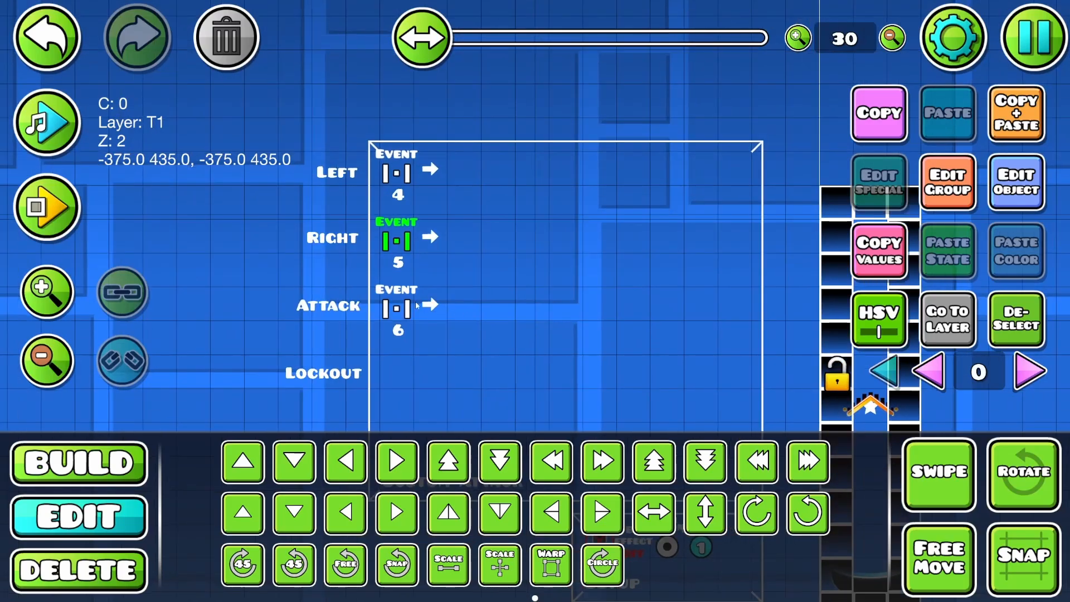
pyautogui.click(406, 307)
pyautogui.click(1016, 203)
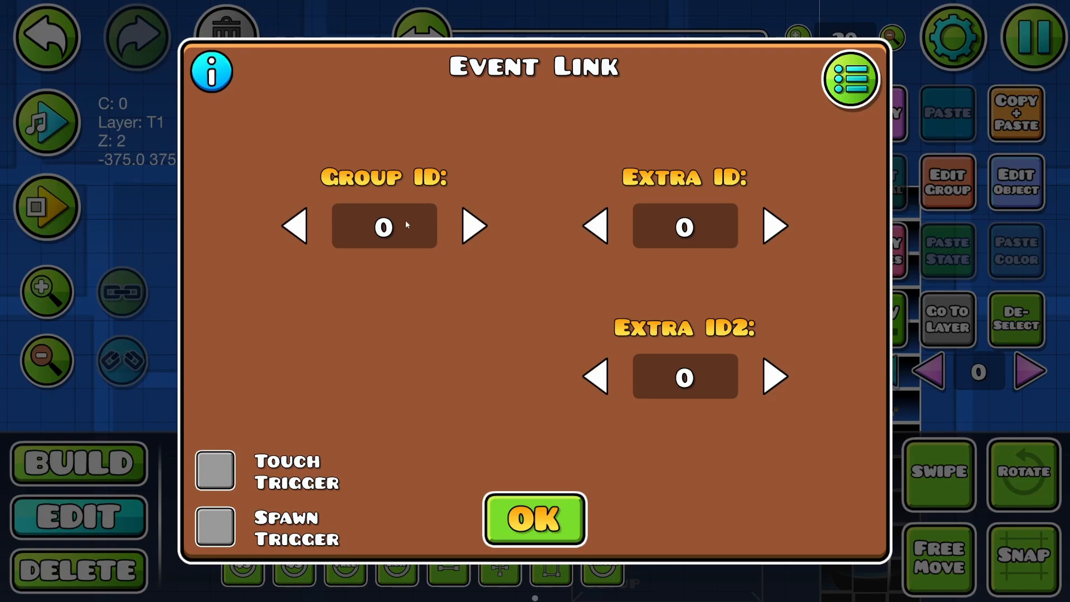
pyautogui.click(700, 376)
pyautogui.write('2')
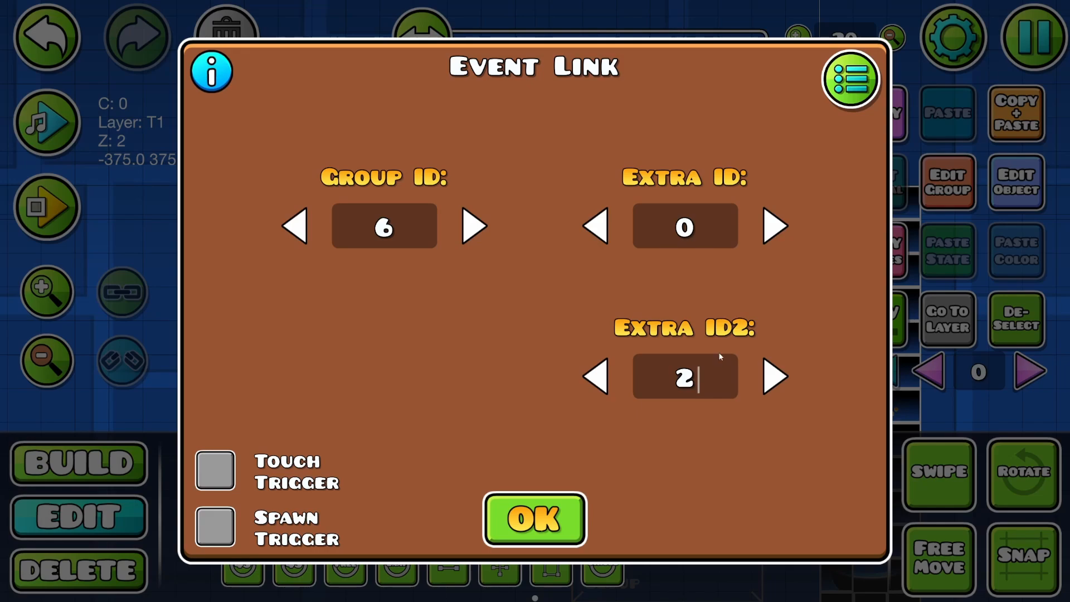
# - Assign the Jump Push event to the Attack row's event trigger and confirm its settings
pyautogui.click(850, 96)
pyautogui.click(162, 312)
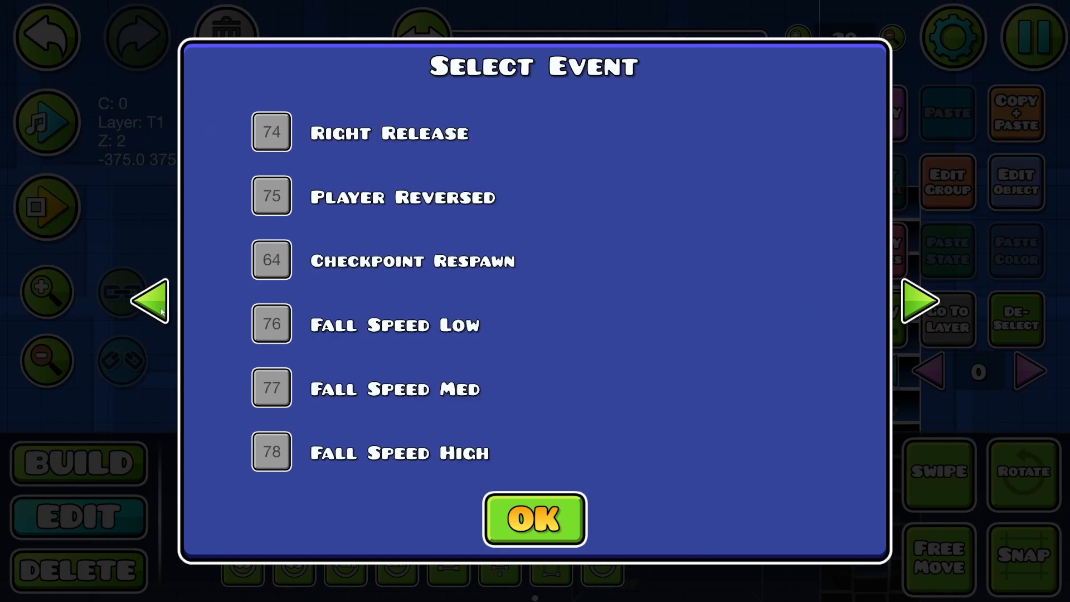
pyautogui.click(162, 312)
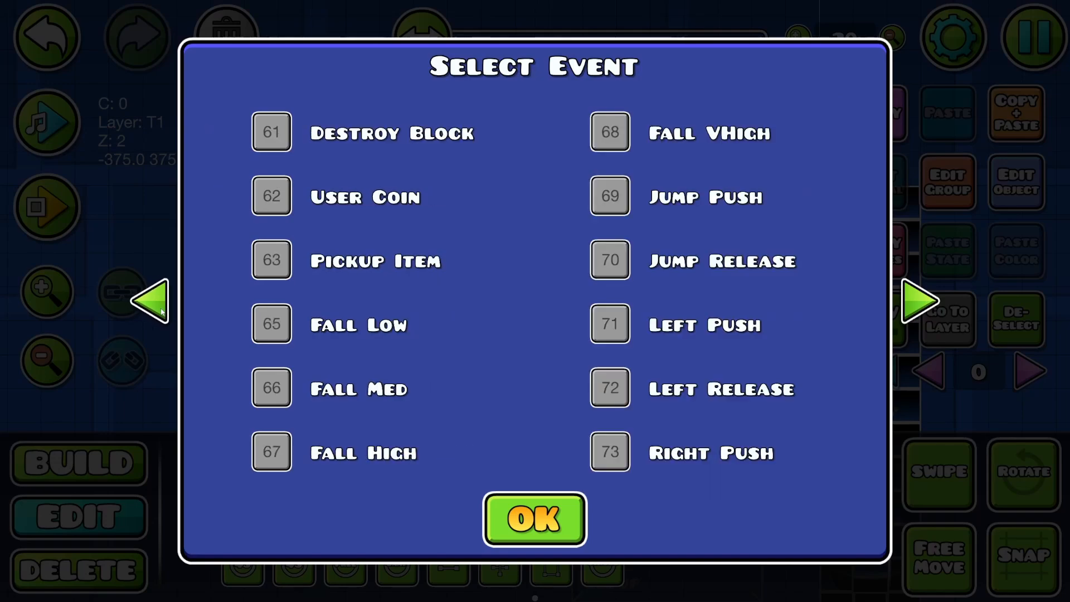
pyautogui.click(615, 196)
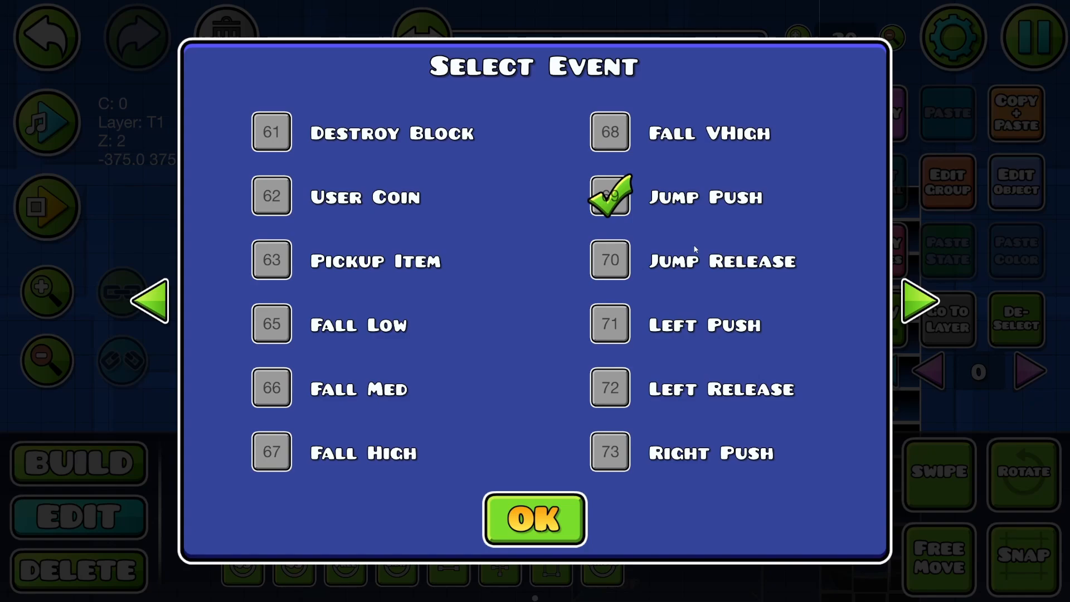
pyautogui.click(549, 524)
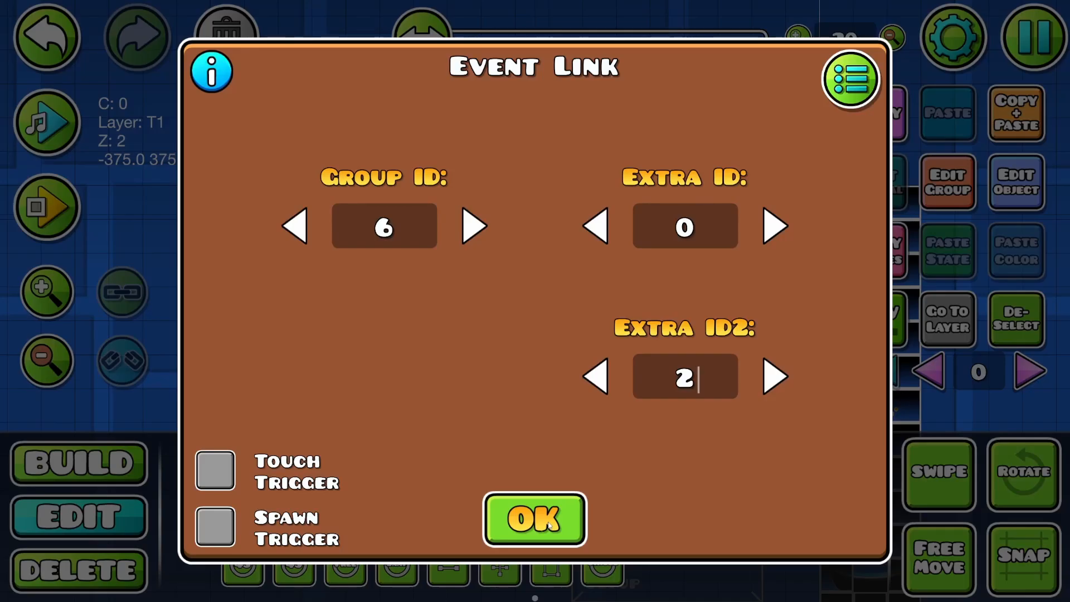
pyautogui.click(549, 523)
# - Place one Spawn trigger in each of the Left, Right, Attack and Lockout rows, aligned in a column after the arrows
pyautogui.moveTo(543, 340); pyautogui.dragTo(495, 343)
pyautogui.click(89, 463)
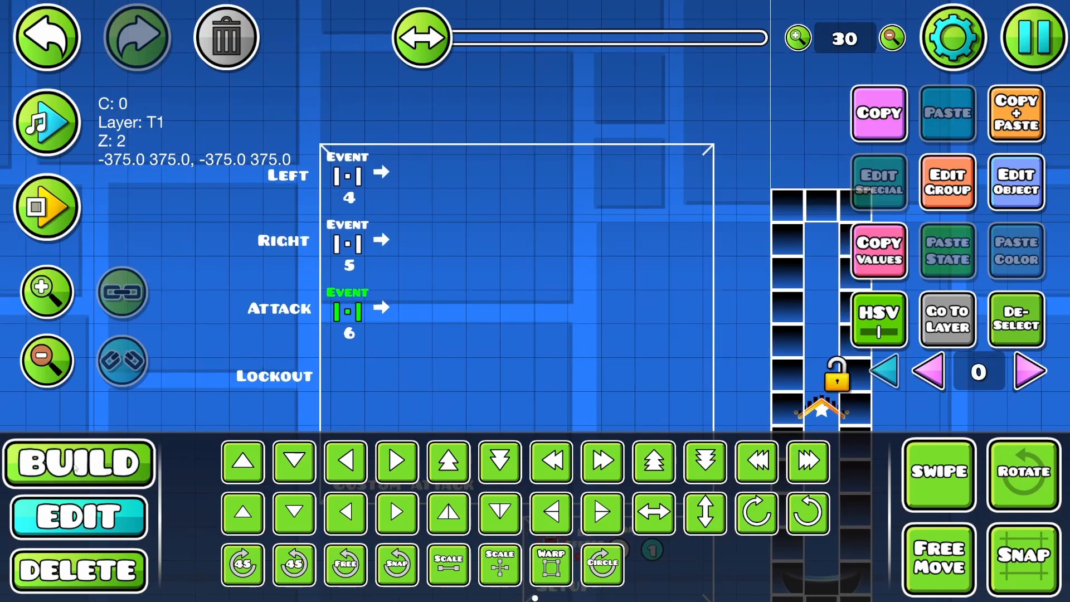
pyautogui.click(188, 513)
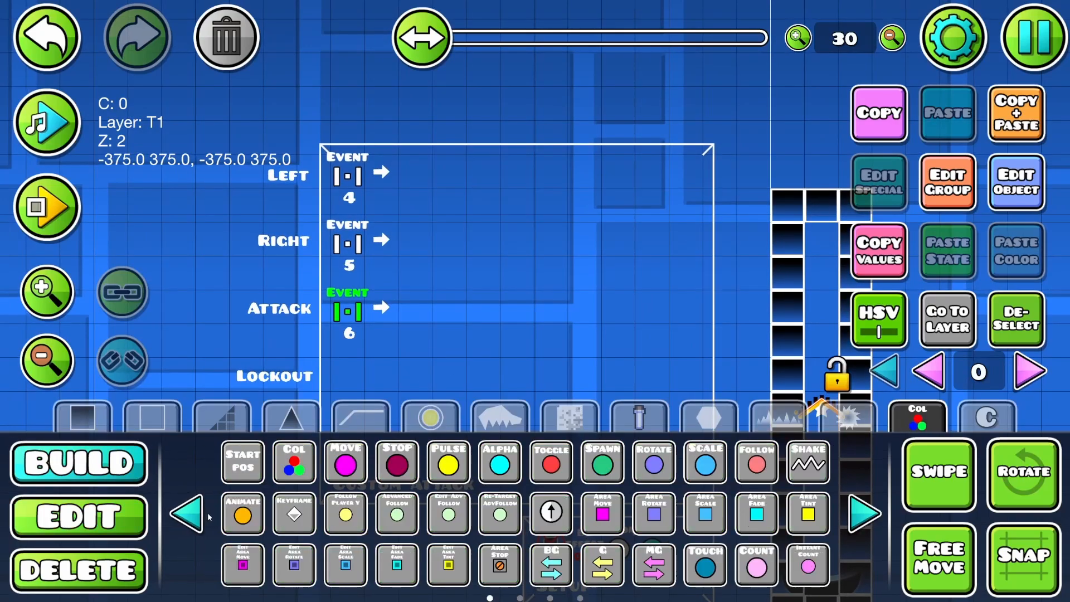
pyautogui.click(421, 168)
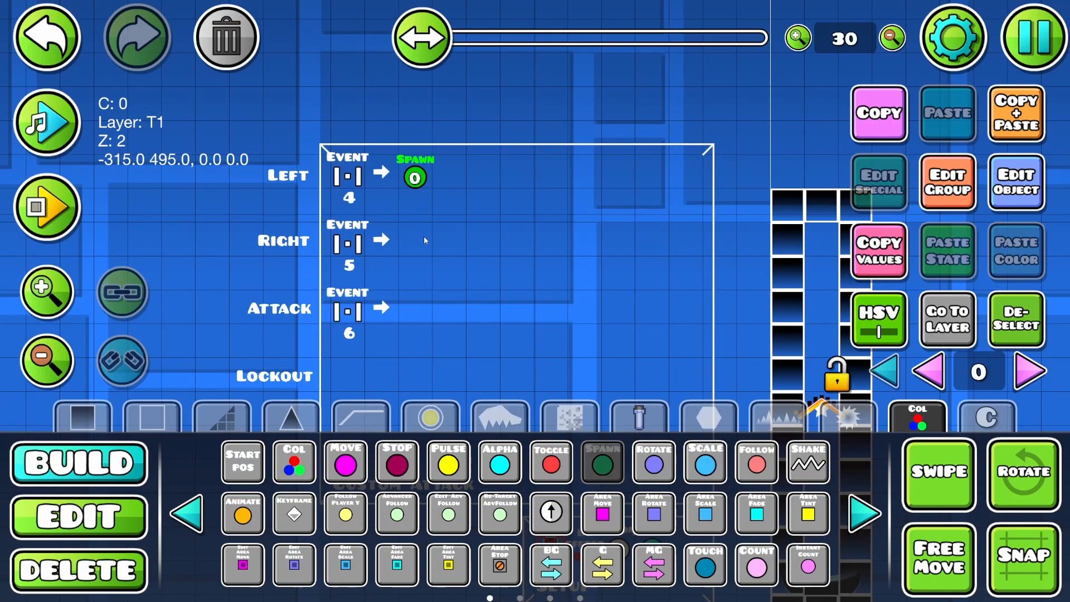
pyautogui.click(423, 236)
pyautogui.click(411, 301)
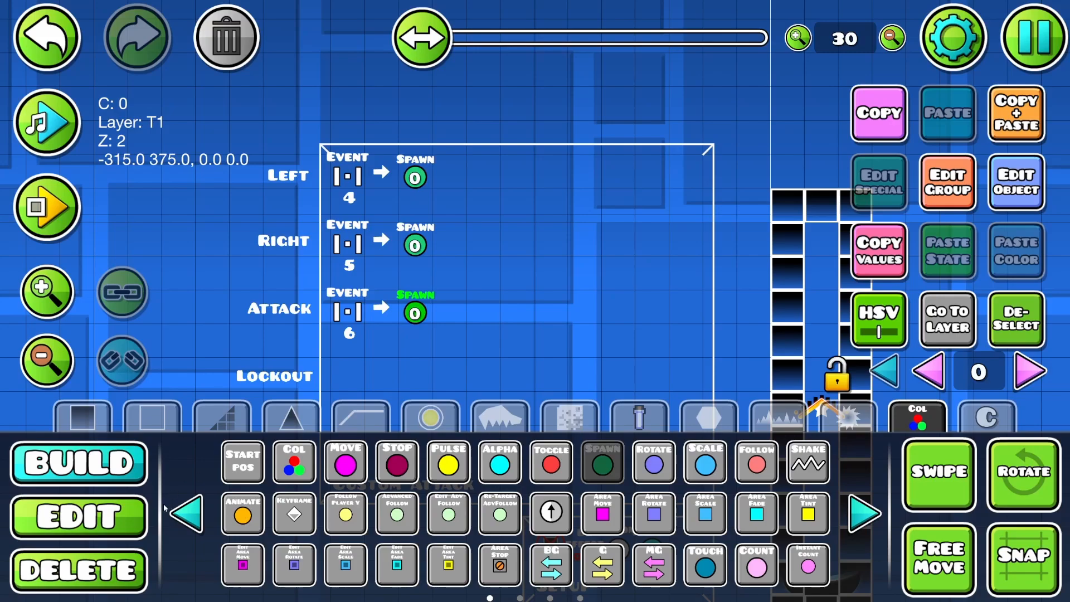
pyautogui.moveTo(449, 353); pyautogui.dragTo(460, 292)
pyautogui.click(426, 316)
# - Duplicate the Left, Right and Attack arrows and place the copies just after those rows' Spawn triggers
pyautogui.click(90, 516)
pyautogui.click(392, 246)
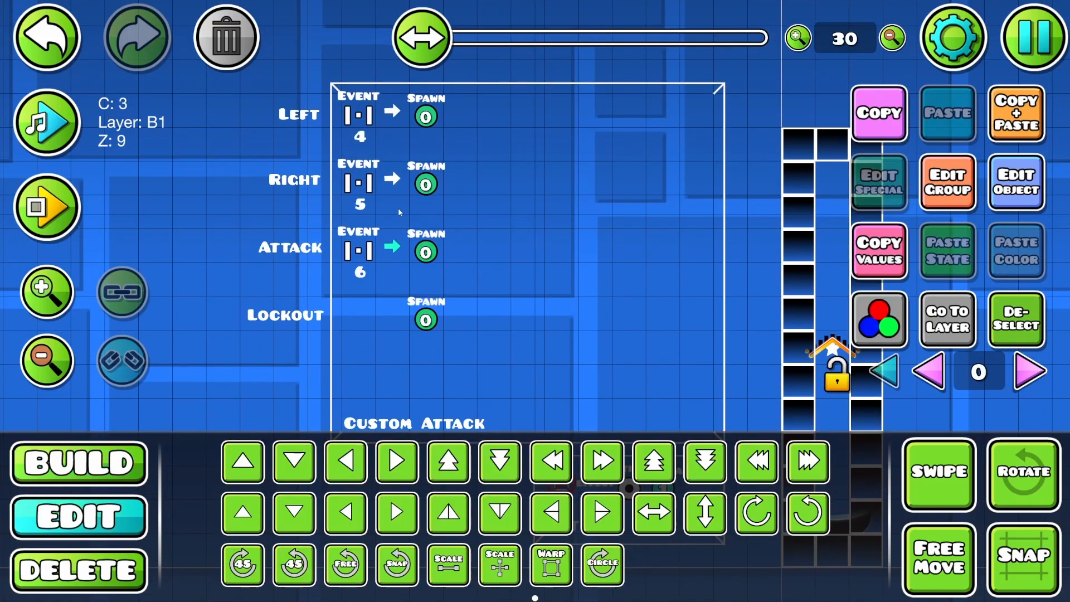
pyautogui.moveTo(395, 173); pyautogui.dragTo(406, 114)
pyautogui.click(1002, 135)
pyautogui.press('d')
pyautogui.press('d')
pyautogui.click(1015, 320)
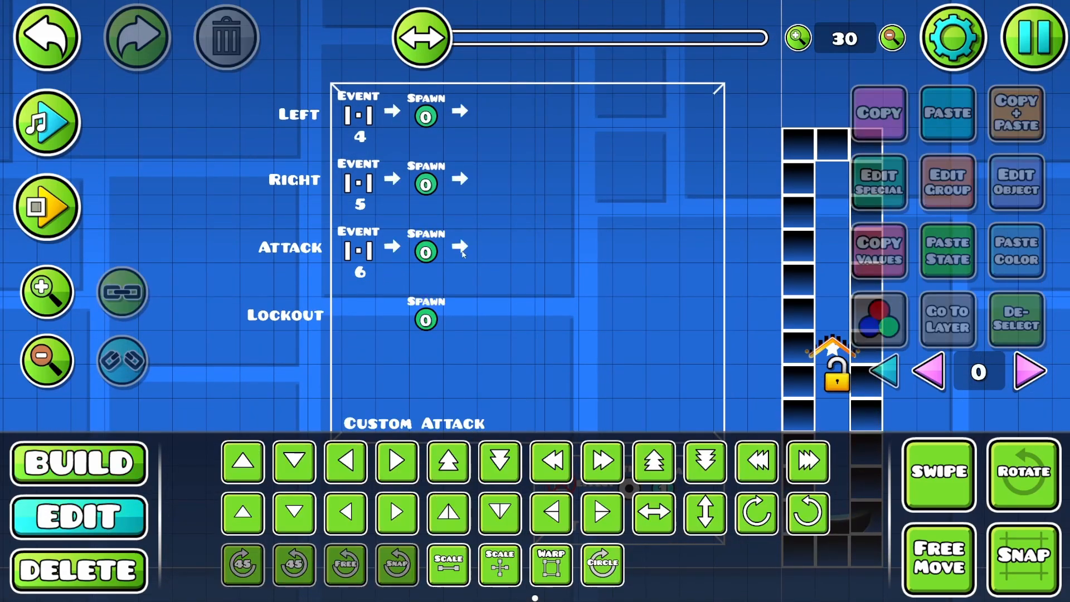
# - Duplicate the Attack row's second arrow and place the copy pointing down between the Attack and Lockout Spawn triggers
pyautogui.click(462, 253)
pyautogui.click(1015, 125)
pyautogui.press('a')
pyautogui.press('s')
pyautogui.press('e')
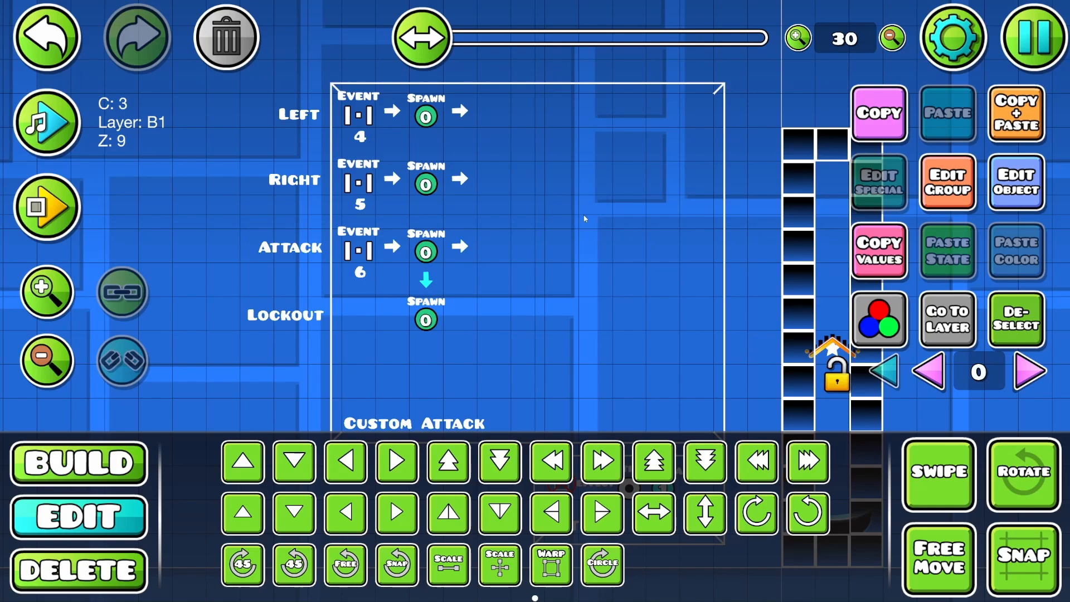
# - Duplicate the downward arrow and place the copy after the Lockout Spawn trigger, pointing right
pyautogui.moveTo(549, 255); pyautogui.dragTo(444, 303)
pyautogui.click(1003, 128)
pyautogui.press('d')
pyautogui.press('s')
pyautogui.press('q')
pyautogui.click(1023, 326)
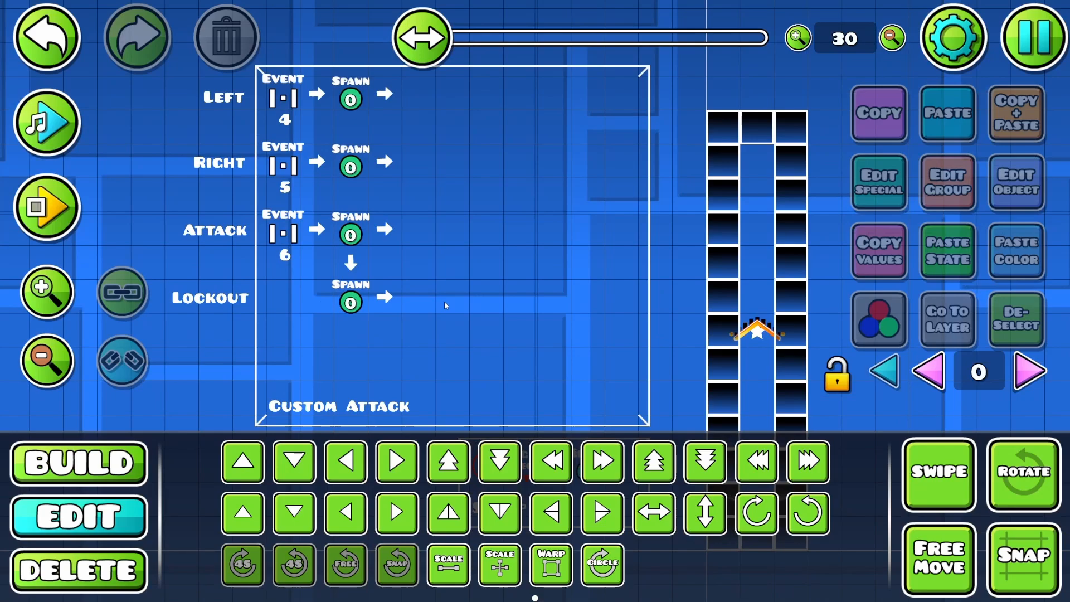
# - Add group 4 to the Left row's Spawn trigger
pyautogui.moveTo(444, 302); pyautogui.dragTo(450, 306)
pyautogui.click(362, 105)
pyautogui.click(967, 192)
pyautogui.click(618, 227)
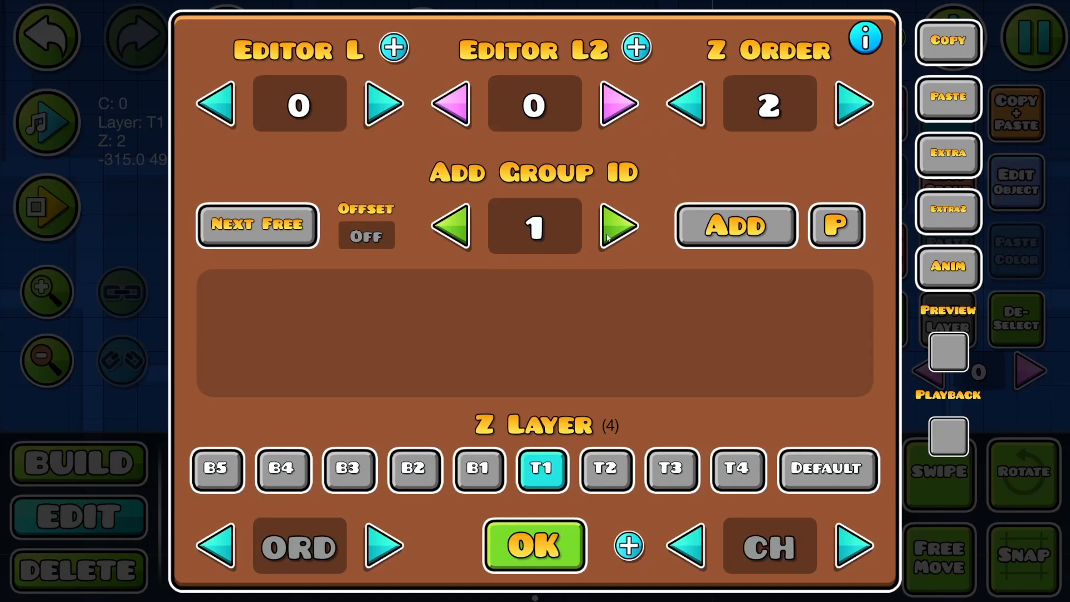
pyautogui.click(618, 226)
pyautogui.click(617, 226)
pyautogui.click(617, 226)
pyautogui.click(736, 226)
pyautogui.click(538, 569)
# - Add group 5 to the Right row's Spawn trigger
pyautogui.click(357, 171)
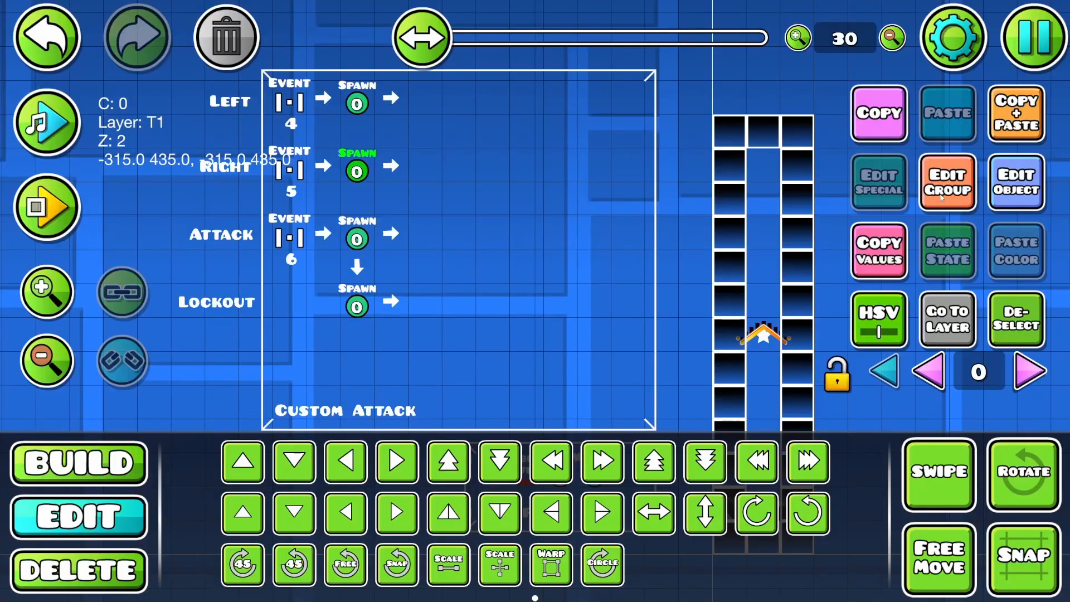
pyautogui.click(947, 183)
pyautogui.click(617, 227)
pyautogui.click(735, 226)
pyautogui.click(534, 549)
# - Add group 6 to the Attack row's Spawn trigger
pyautogui.click(357, 239)
pyautogui.click(948, 182)
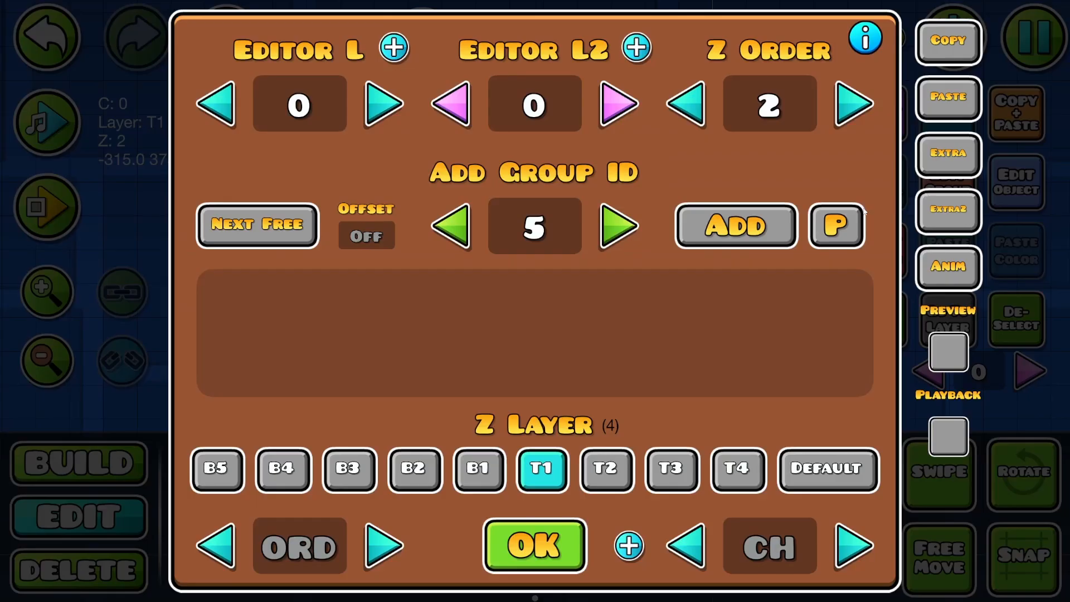
pyautogui.click(617, 226)
pyautogui.click(735, 226)
pyautogui.click(534, 549)
# - Enable Spawn Trigger and Multi Trigger on the Left, Right and Attack Spawn triggers together
pyautogui.click(357, 107)
pyautogui.moveTo(361, 123); pyautogui.dragTo(367, 240)
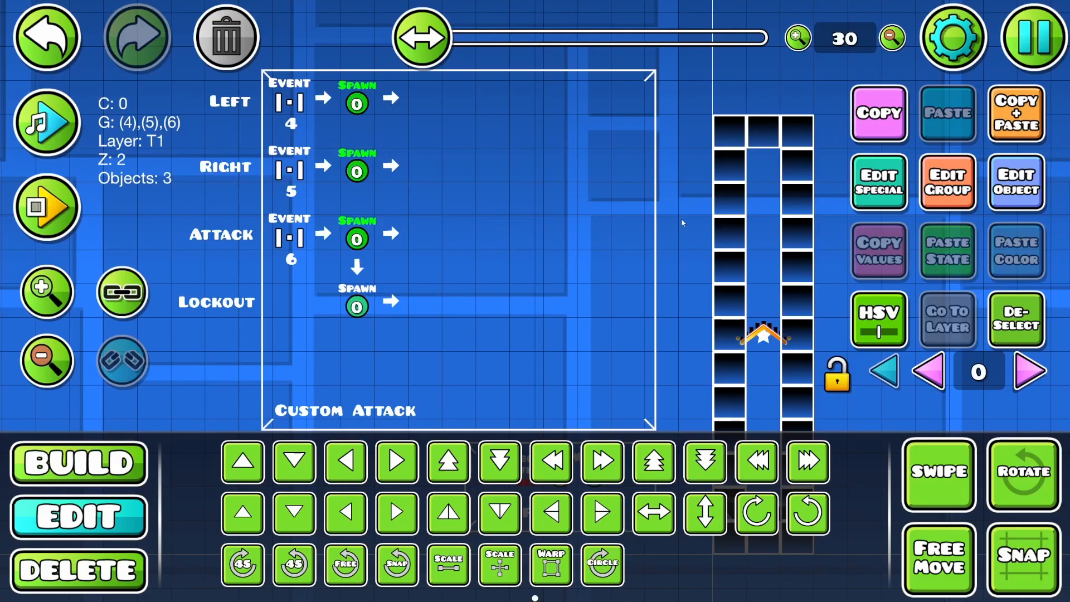
pyautogui.click(878, 183)
pyautogui.click(215, 526)
pyautogui.click(756, 526)
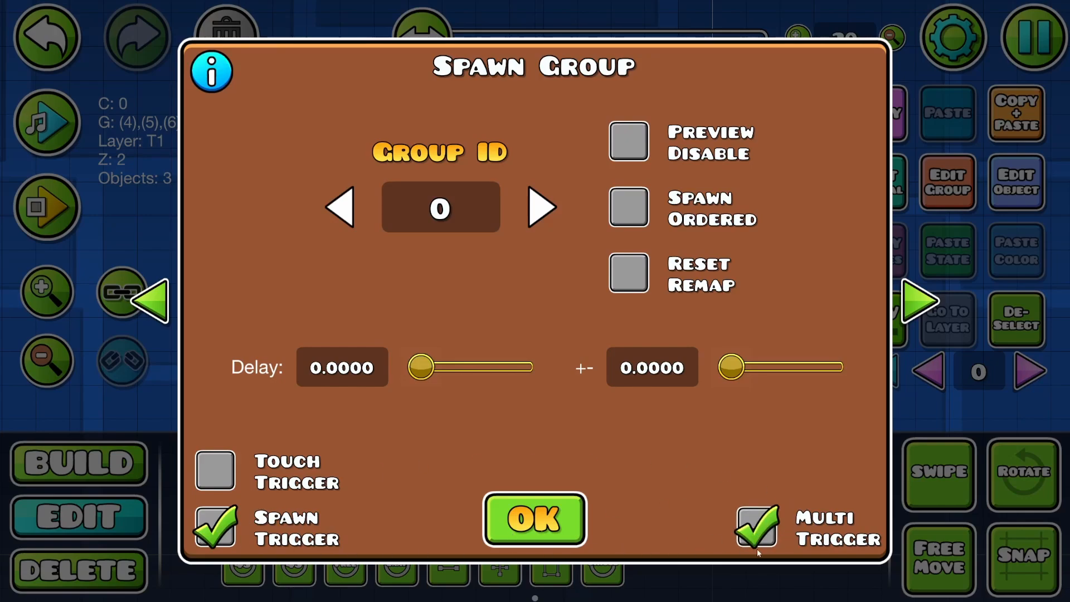
pyautogui.click(534, 518)
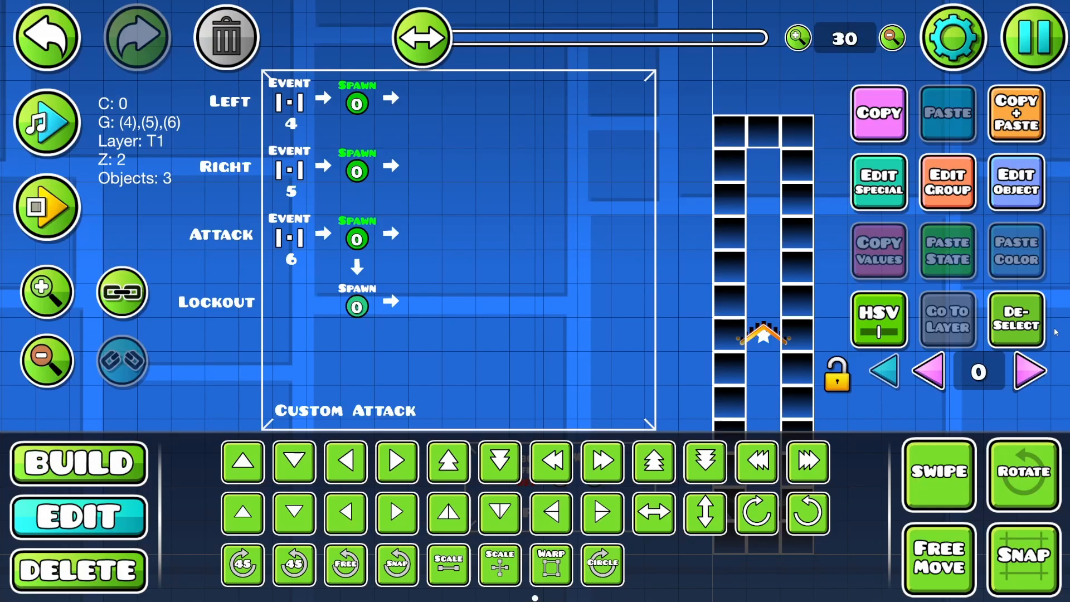
# - Set the Left row's Spawn trigger to spawn Group ID 7
pyautogui.click(573, 235)
pyautogui.click(360, 104)
pyautogui.click(997, 192)
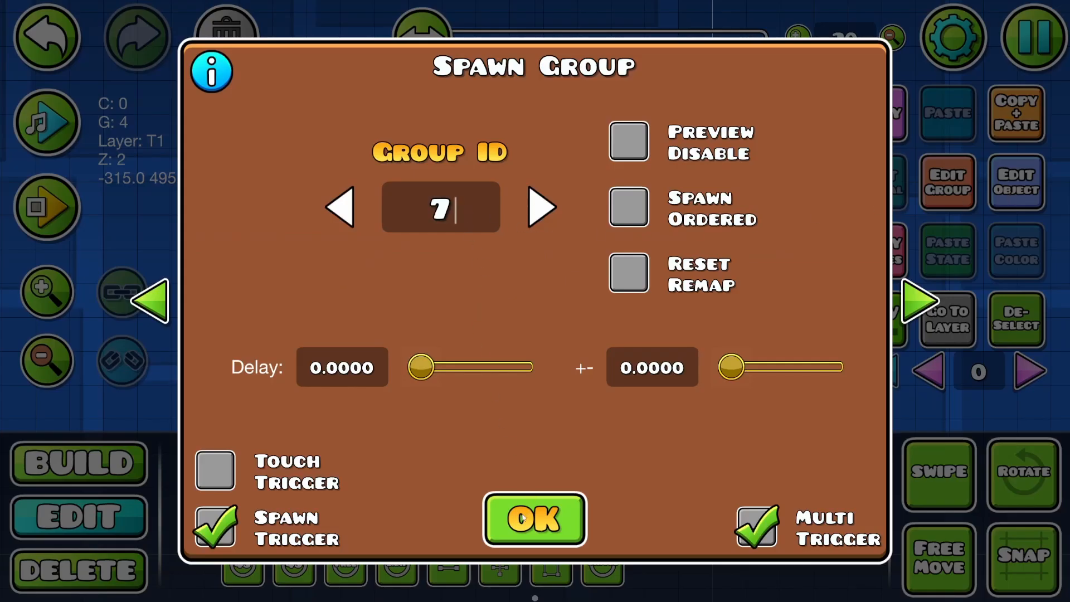
pyautogui.click(523, 518)
# - Set the Right row's Spawn trigger to spawn Group ID 8
pyautogui.click(360, 223)
pyautogui.click(1016, 182)
pyautogui.write('8')
pyautogui.click(534, 519)
# - Set the Attack row's Spawn trigger to spawn Group ID 9
pyautogui.click(356, 236)
pyautogui.click(1016, 183)
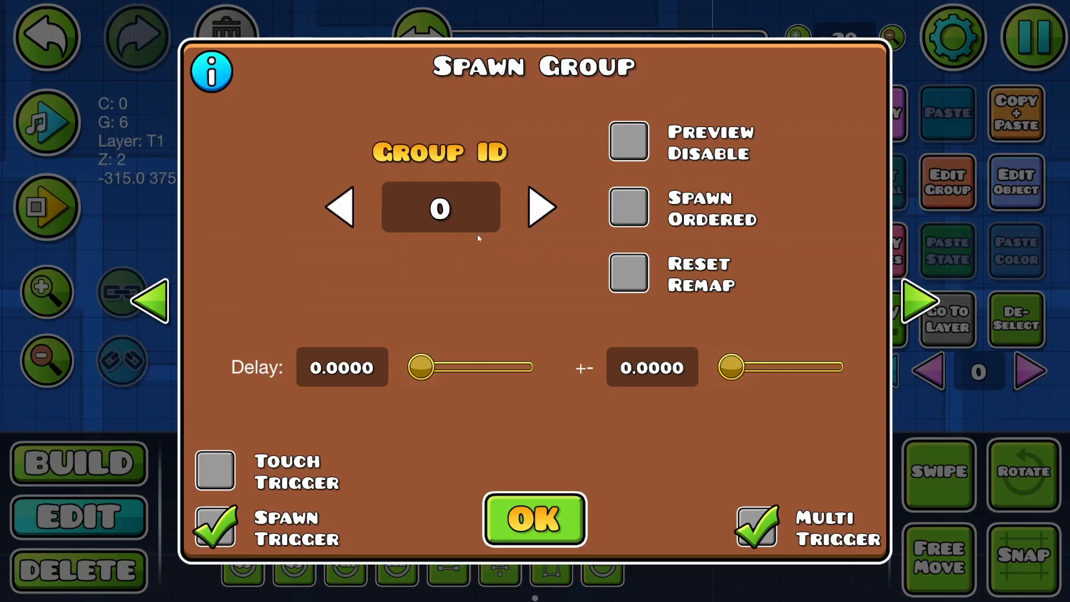
pyautogui.write('9')
pyautogui.click(534, 518)
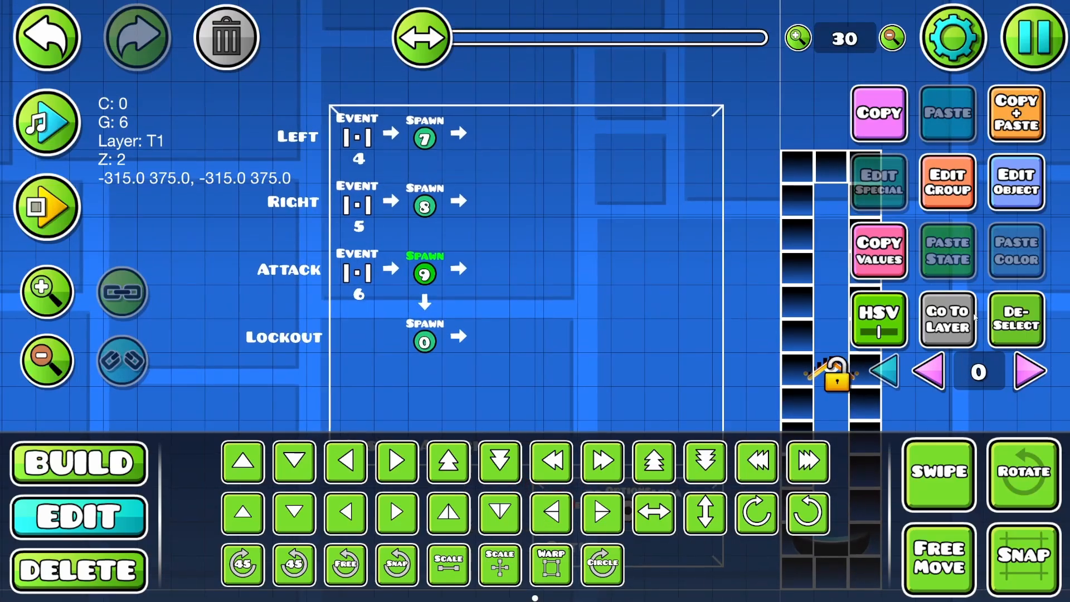
# - Place a hollow circle object inside the Custom Attack frame, above the right-hand 6 labels
pyautogui.click(992, 318)
pyautogui.moveTo(460, 260); pyautogui.dragTo(422, 277)
pyautogui.click(128, 463)
pyautogui.moveTo(545, 278); pyautogui.dragTo(468, 155)
pyautogui.click(603, 463)
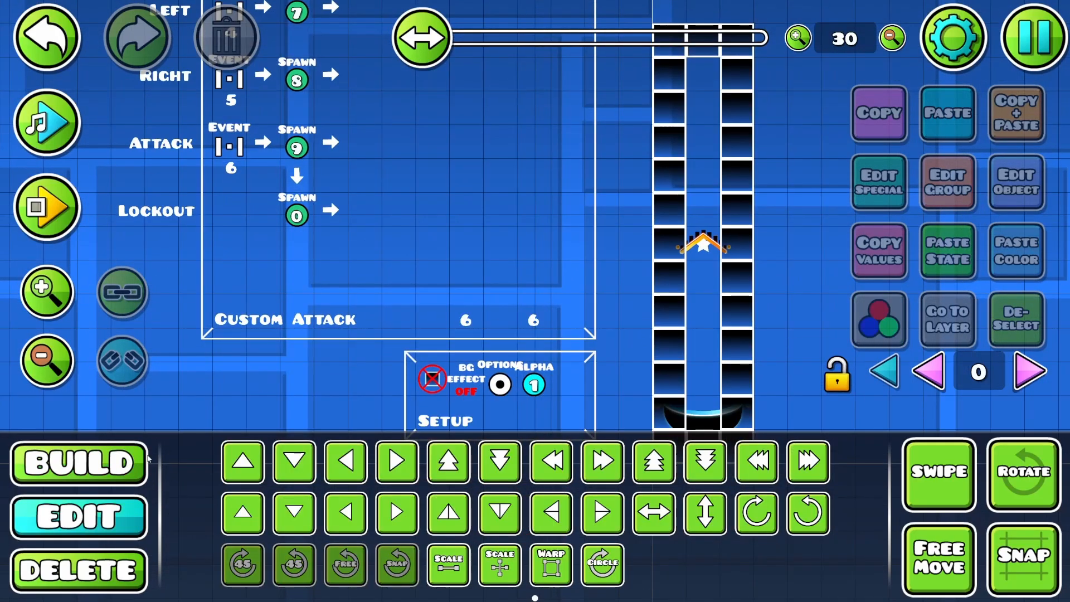
pyautogui.click(111, 464)
pyautogui.click(778, 417)
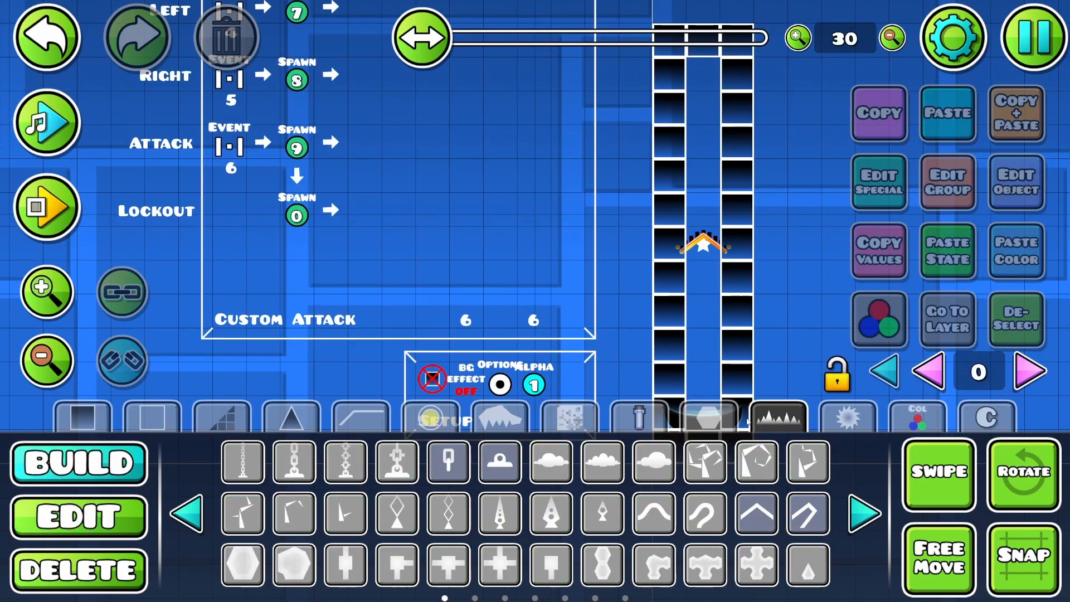
pyautogui.click(708, 417)
pyautogui.click(551, 460)
pyautogui.click(500, 277)
# - Assign the new circle object the next free Group ID, 10
pyautogui.click(955, 202)
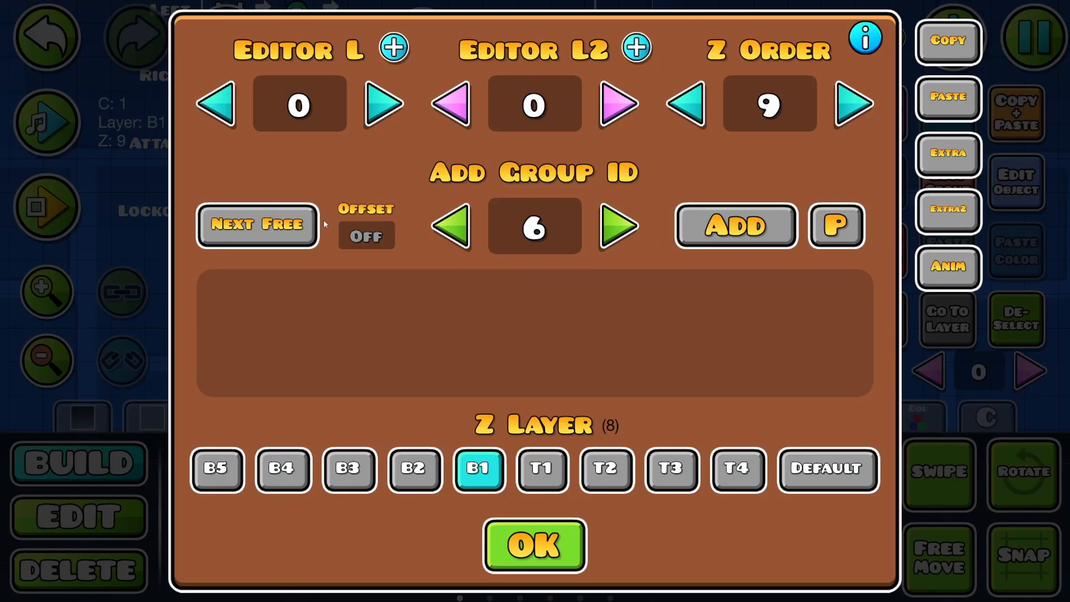
pyautogui.click(314, 223)
pyautogui.click(725, 228)
pyautogui.click(534, 545)
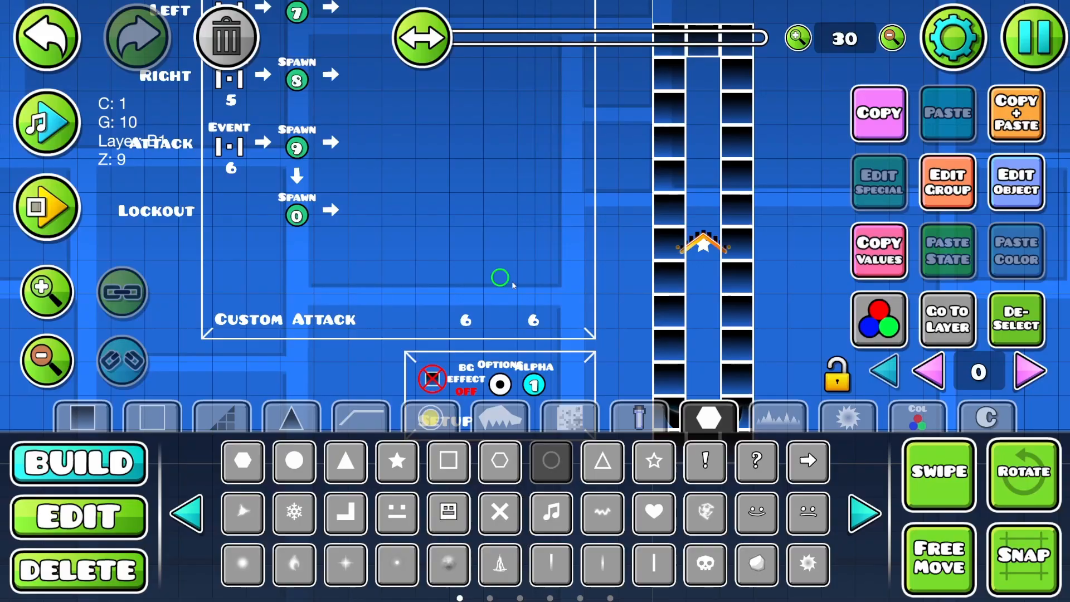
# - Place an Advanced Follow trigger below the Event triggers, just above the Custom Attack label
pyautogui.moveTo(511, 285); pyautogui.dragTo(542, 307)
pyautogui.click(914, 419)
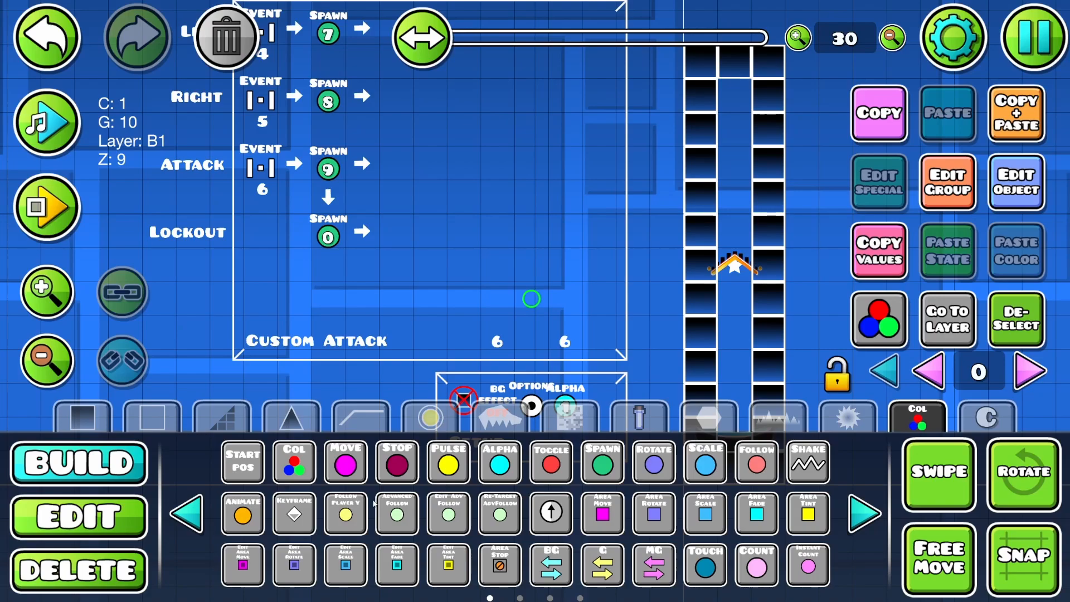
pyautogui.click(396, 516)
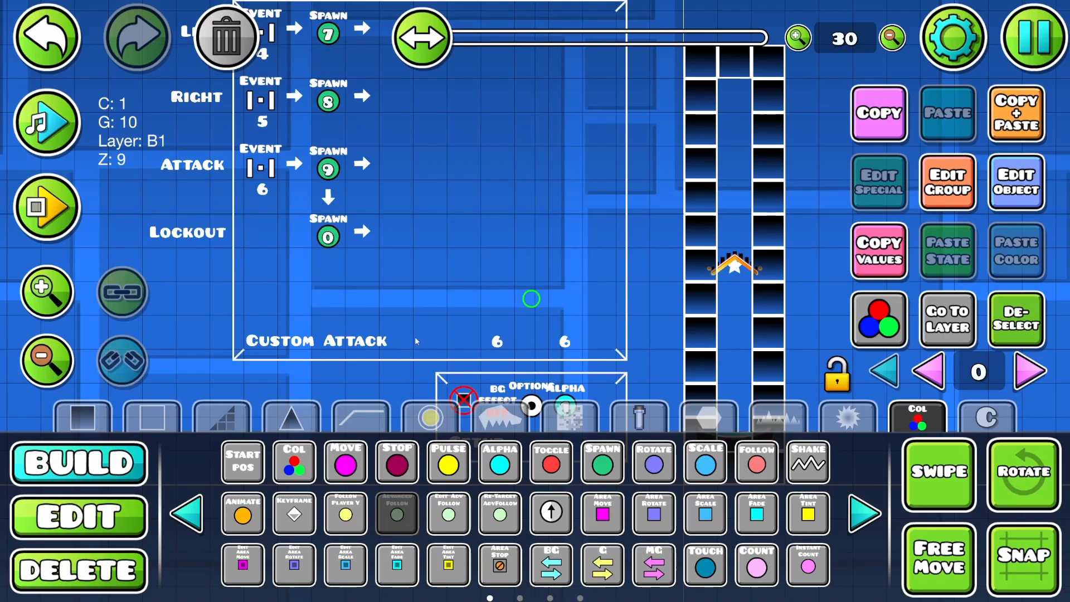
pyautogui.moveTo(484, 344); pyautogui.dragTo(484, 316)
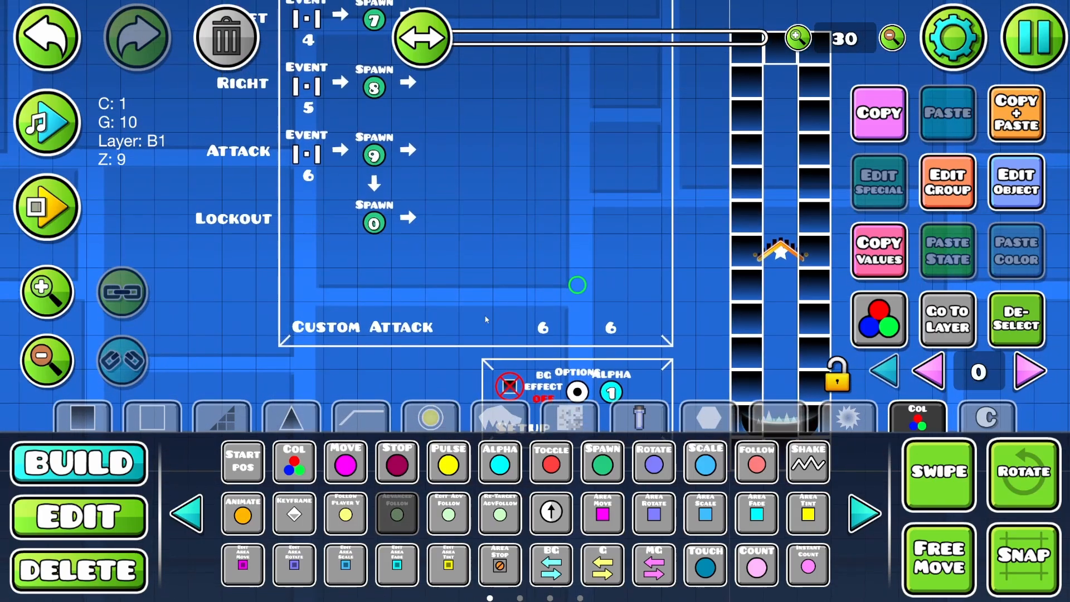
pyautogui.click(310, 299)
pyautogui.moveTo(470, 273); pyautogui.dragTo(458, 299)
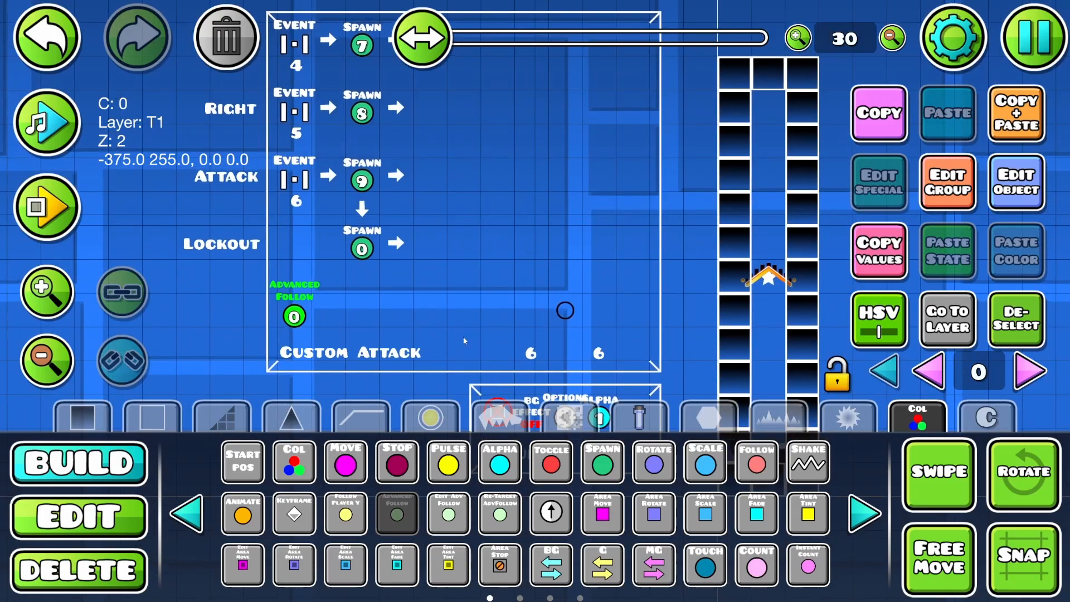
# - Configure the Advanced Follow trigger with Target GID 10 following P1
pyautogui.click(1016, 182)
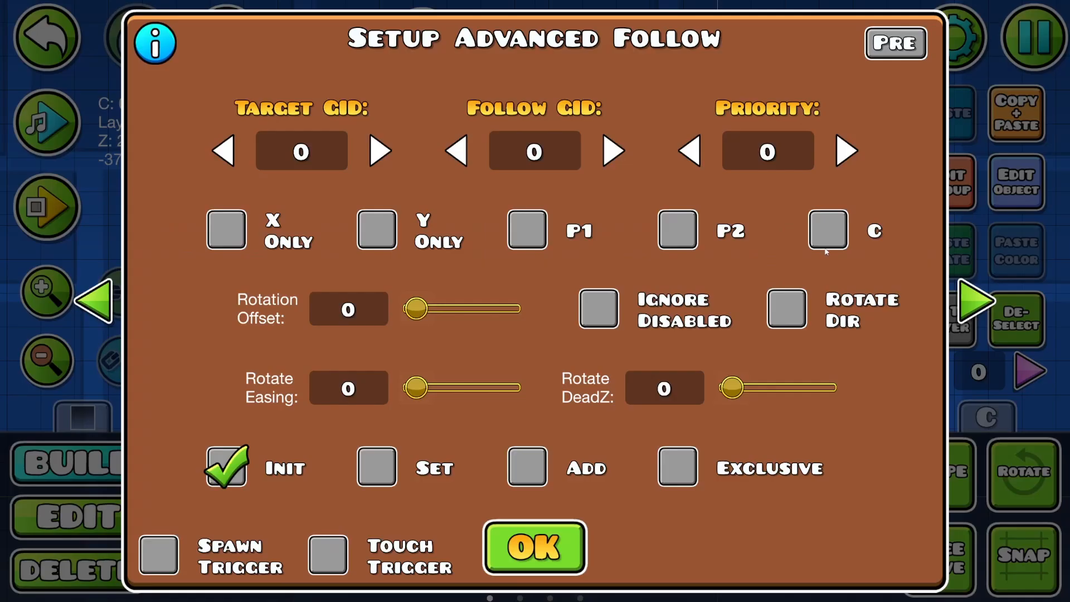
pyautogui.click(303, 151)
pyautogui.write('10')
pyautogui.click(541, 201)
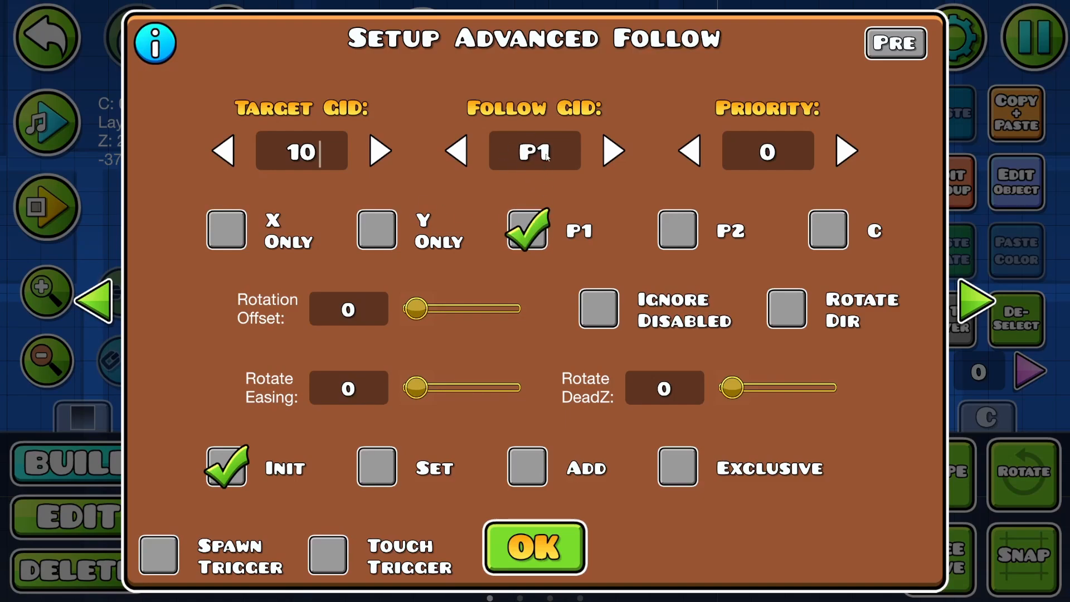
pyautogui.click(530, 547)
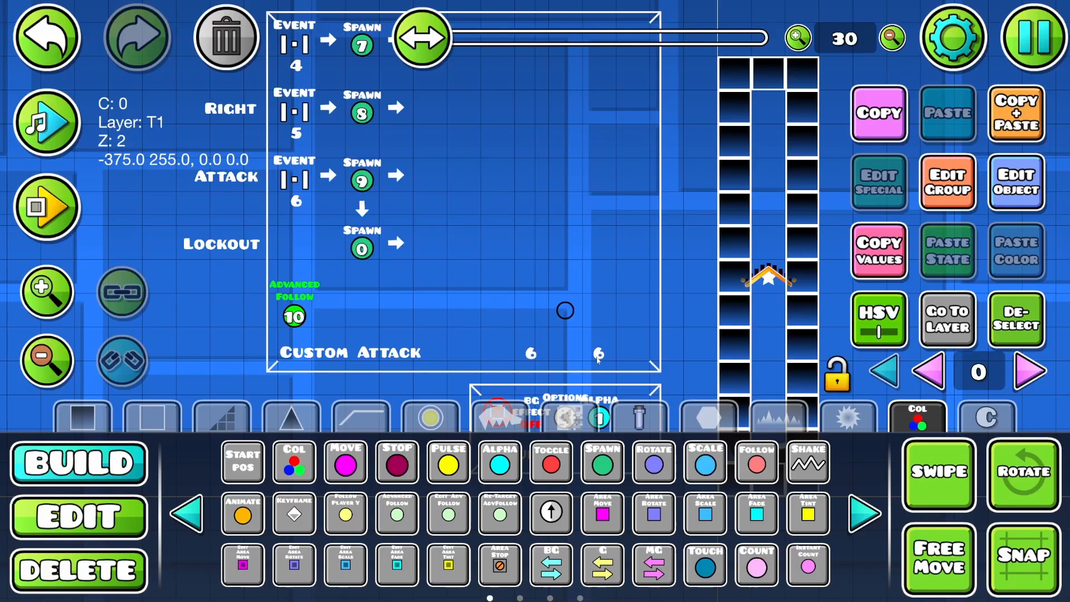
# - Change the circle's detail color to color channel 3
pyautogui.moveTo(598, 360); pyautogui.dragTo(519, 360)
pyautogui.press('2')
pyautogui.click(486, 311)
pyautogui.click(879, 320)
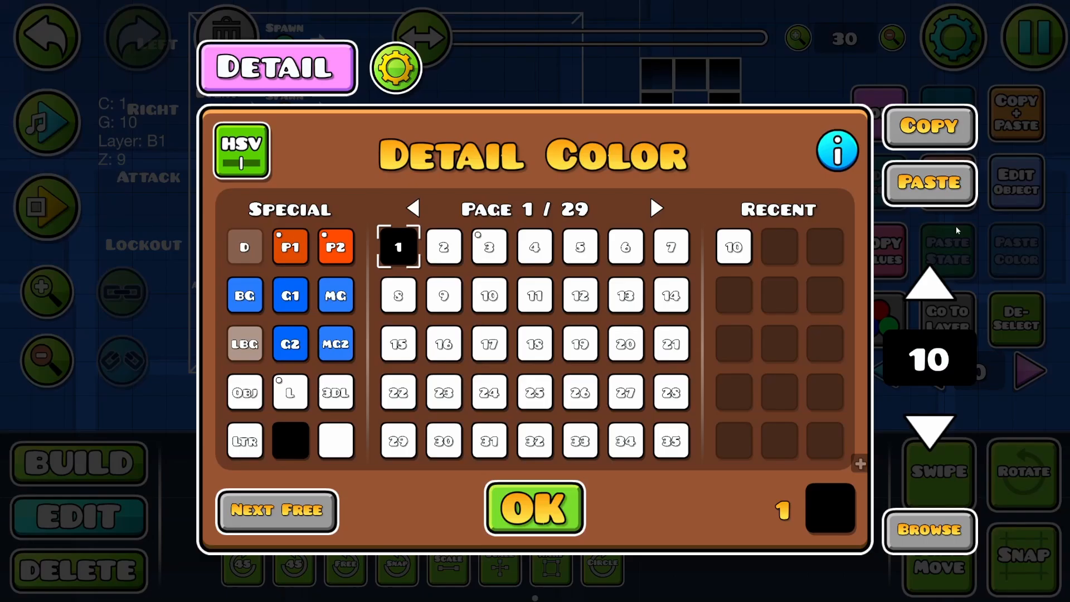
pyautogui.click(484, 244)
pyautogui.press('Escape')
pyautogui.click(992, 325)
# - Move the circle to Z Layer T3 and playtest the level
pyautogui.moveTo(516, 306); pyautogui.dragTo(578, 289)
pyautogui.click(550, 293)
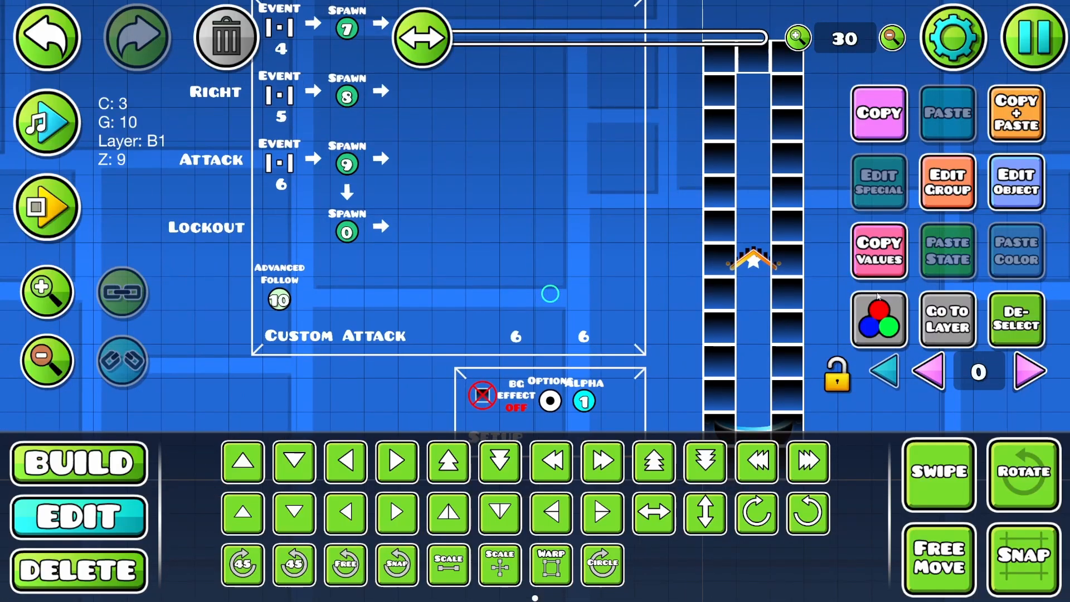
pyautogui.click(1013, 312)
pyautogui.click(550, 294)
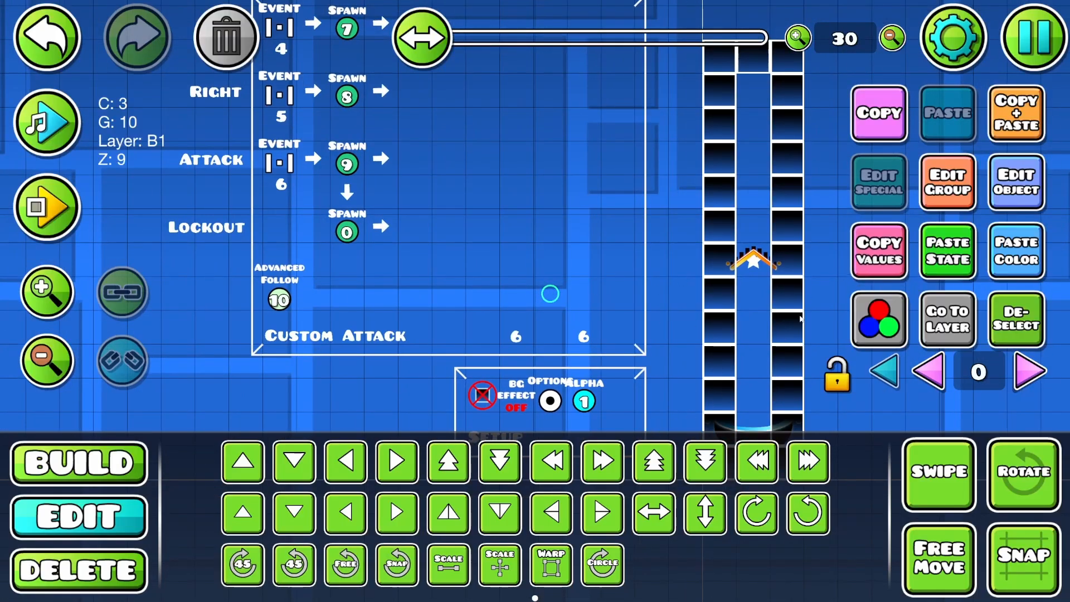
pyautogui.click(956, 189)
pyautogui.click(673, 469)
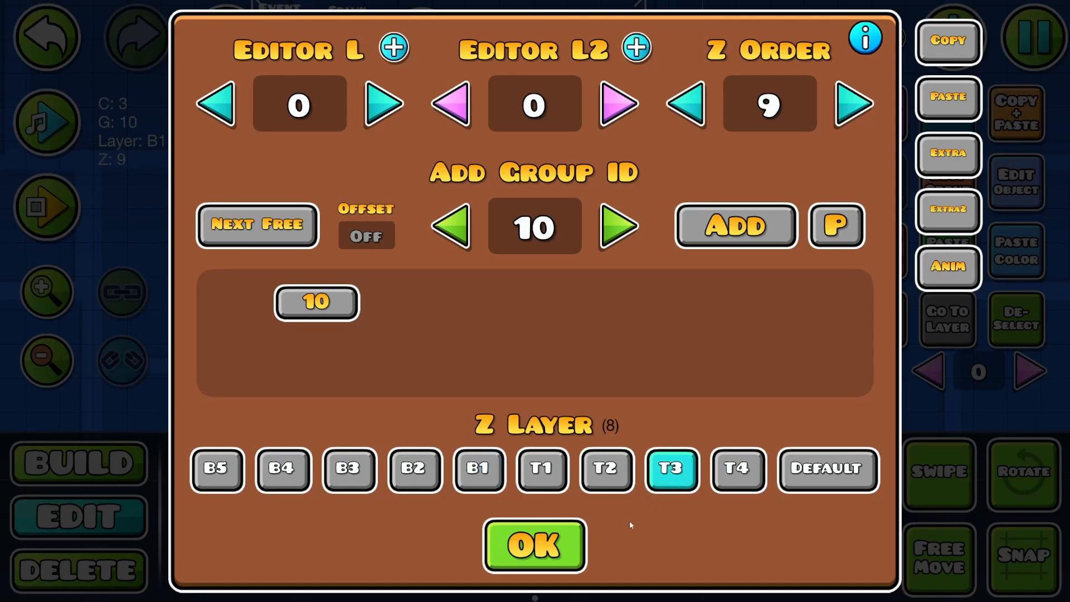
pyautogui.click(535, 542)
pyautogui.click(992, 318)
pyautogui.press('Return')
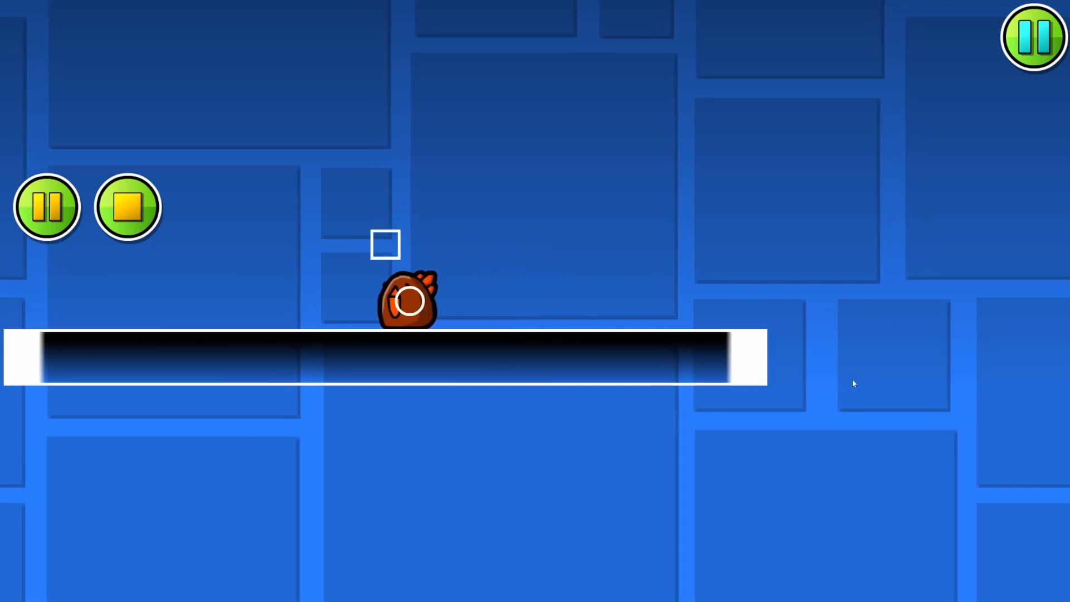
pyautogui.press('Return')
# - Place a collision block directly beside the circle on its right side
pyautogui.scroll(2, 359, 266)
pyautogui.press('1')
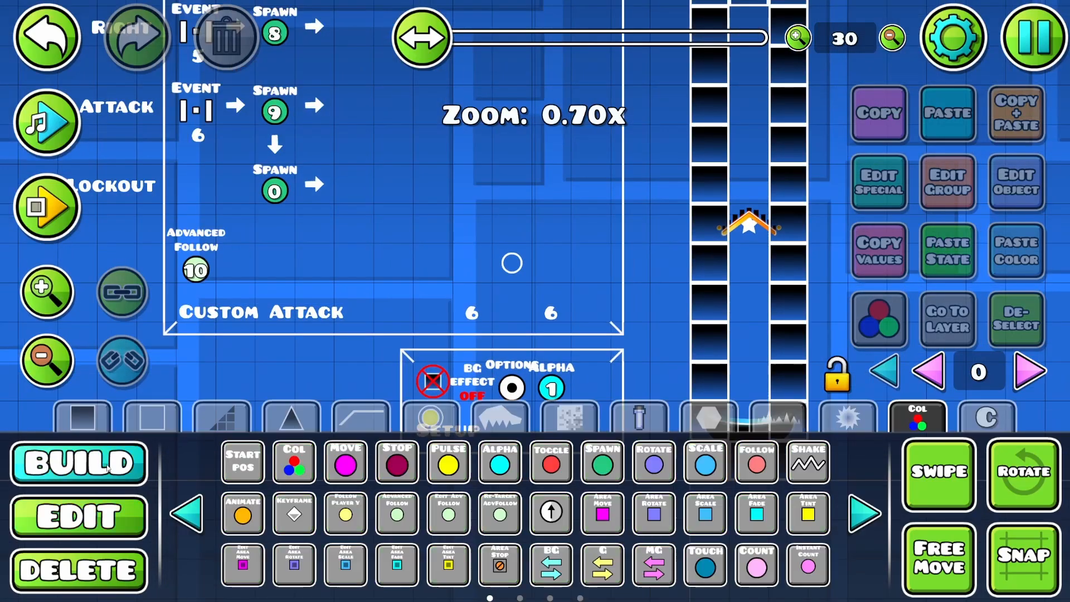
pyautogui.moveTo(359, 266); pyautogui.dragTo(344, 302)
pyautogui.click(187, 513)
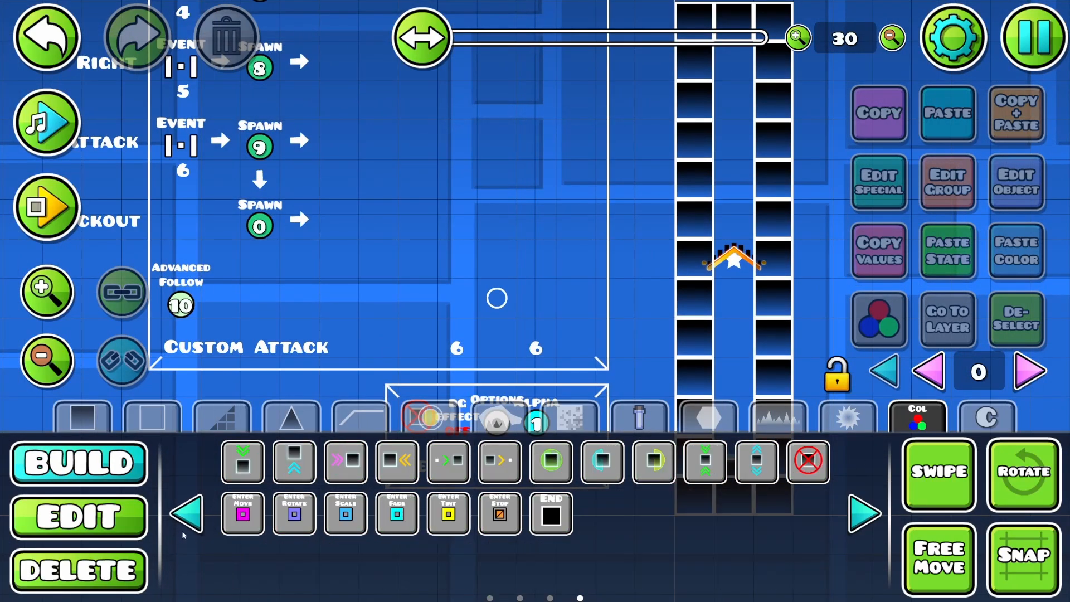
pyautogui.click(186, 513)
pyautogui.click(293, 464)
pyautogui.click(536, 297)
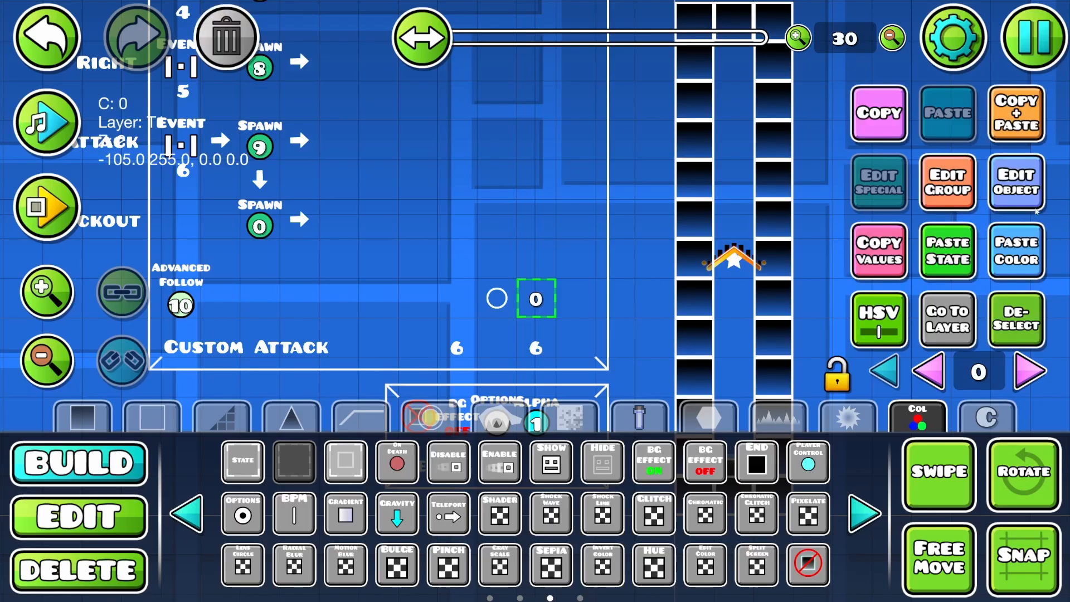
# - Set the collision block's Block ID to 1
pyautogui.click(1021, 191)
pyautogui.click(533, 275)
pyautogui.write('1')
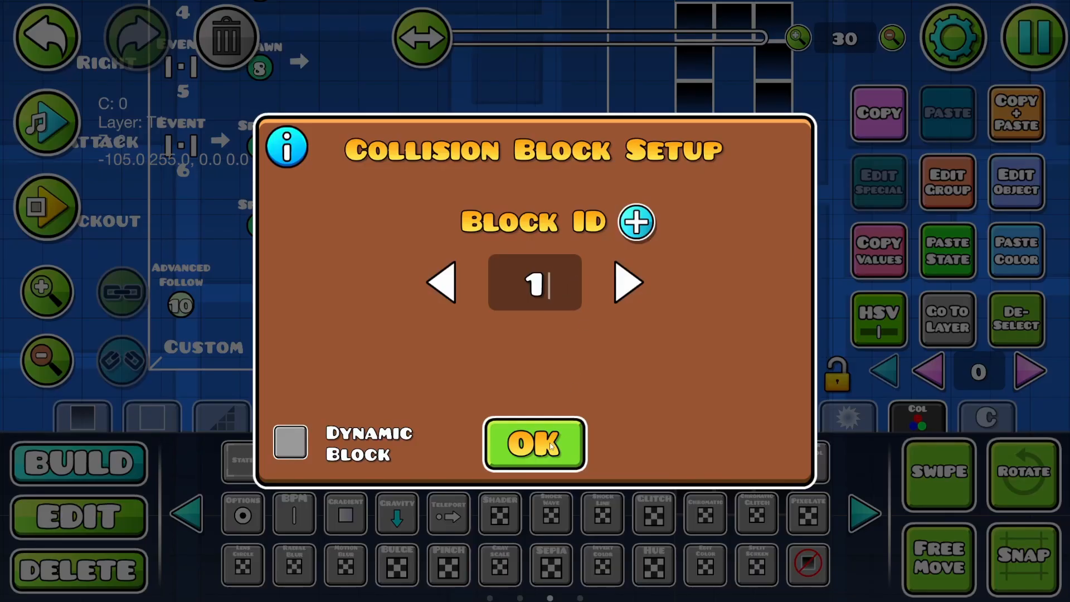
pyautogui.click(534, 444)
# - Widen the collision block to a ScaleX of 2.50
pyautogui.click(96, 504)
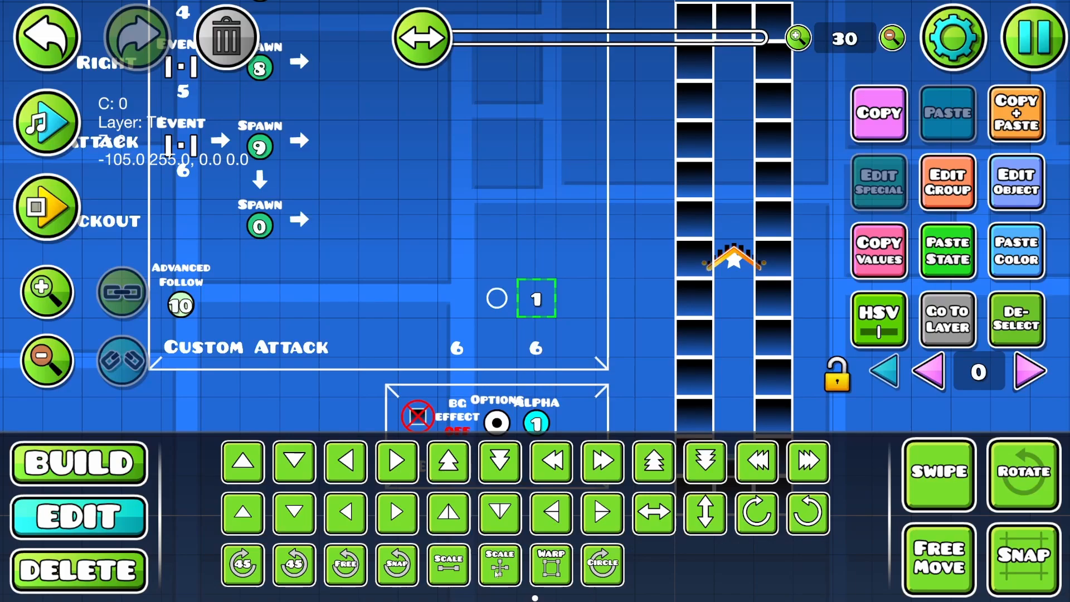
pyautogui.click(498, 573)
pyautogui.moveTo(422, 244); pyautogui.dragTo(570, 242)
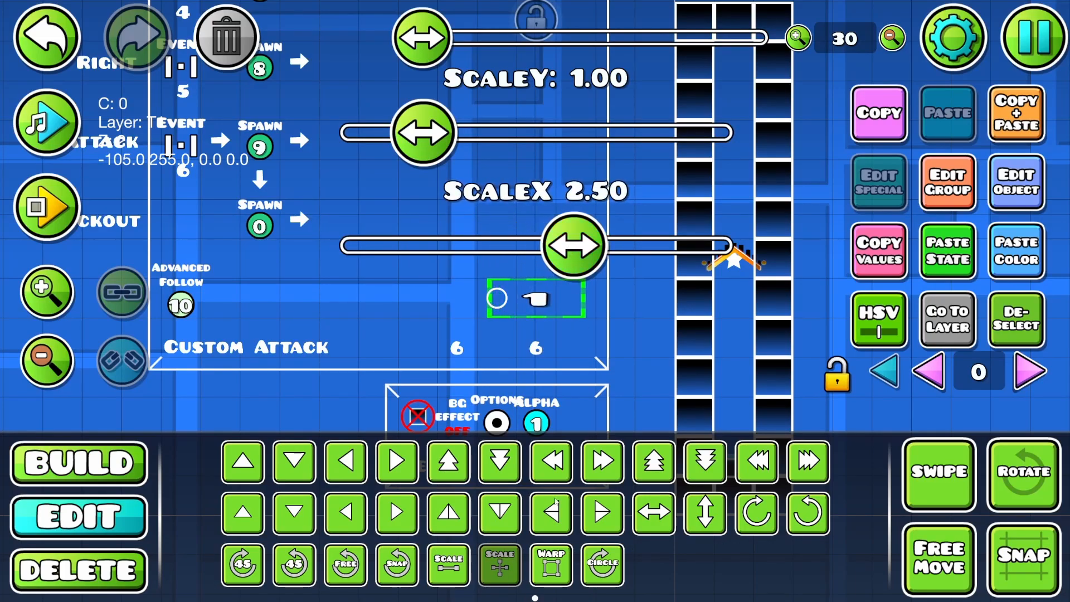
pyautogui.click(500, 563)
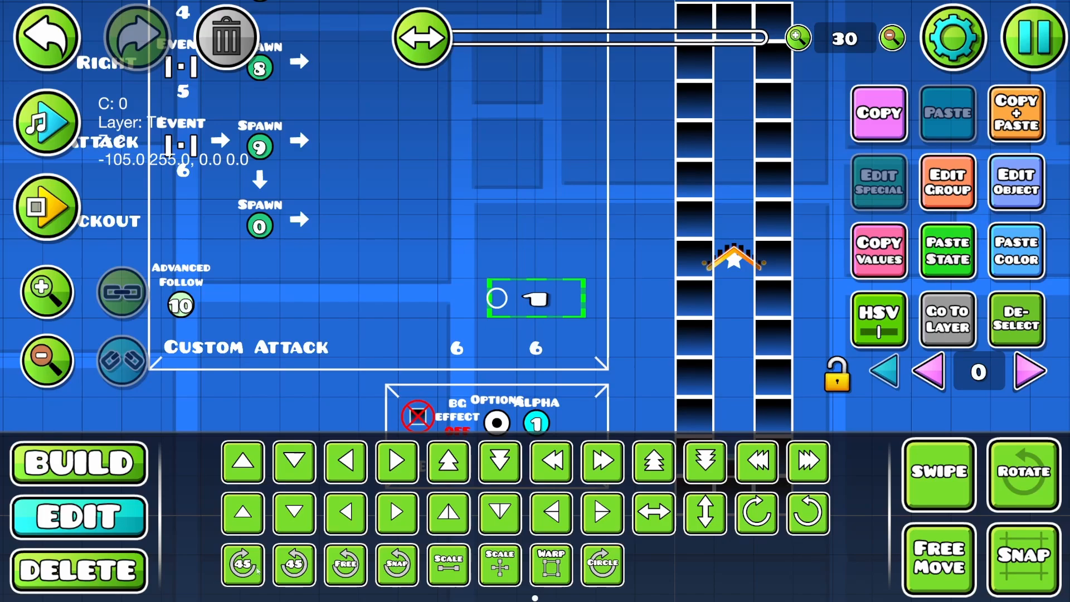
# - Nudge the collision block 7.5 units to the right using a grid size of 15, and restore the grid size to 30
pyautogui.click(798, 38)
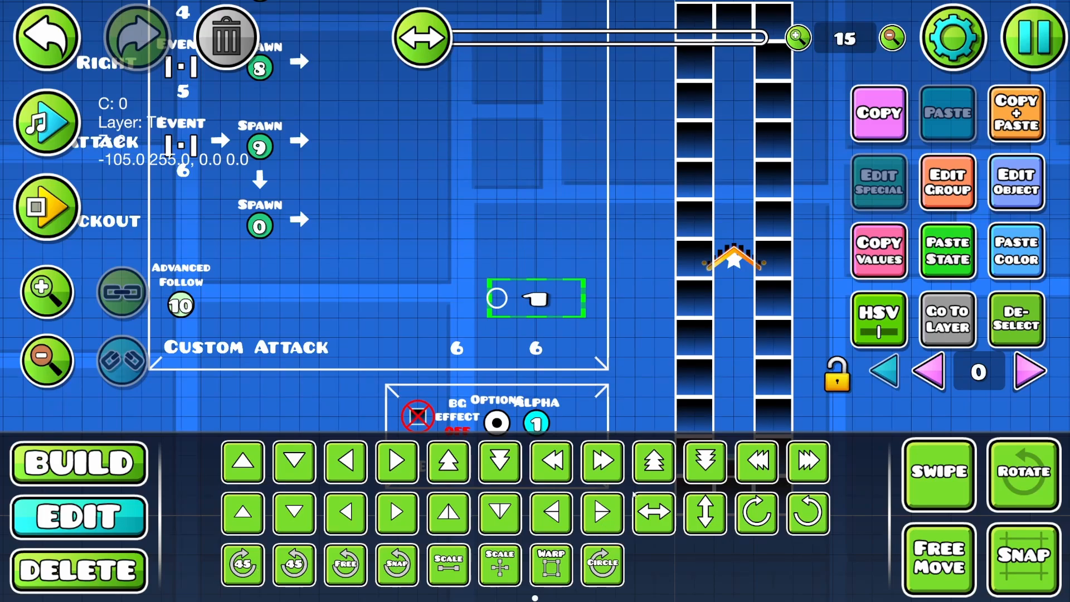
pyautogui.click(613, 502)
pyautogui.click(895, 41)
# - Duplicate the widened collision block and move the copy to the circle's left side so both blocks meet at the circle
pyautogui.click(1003, 113)
pyautogui.press('a')
pyautogui.press('a')
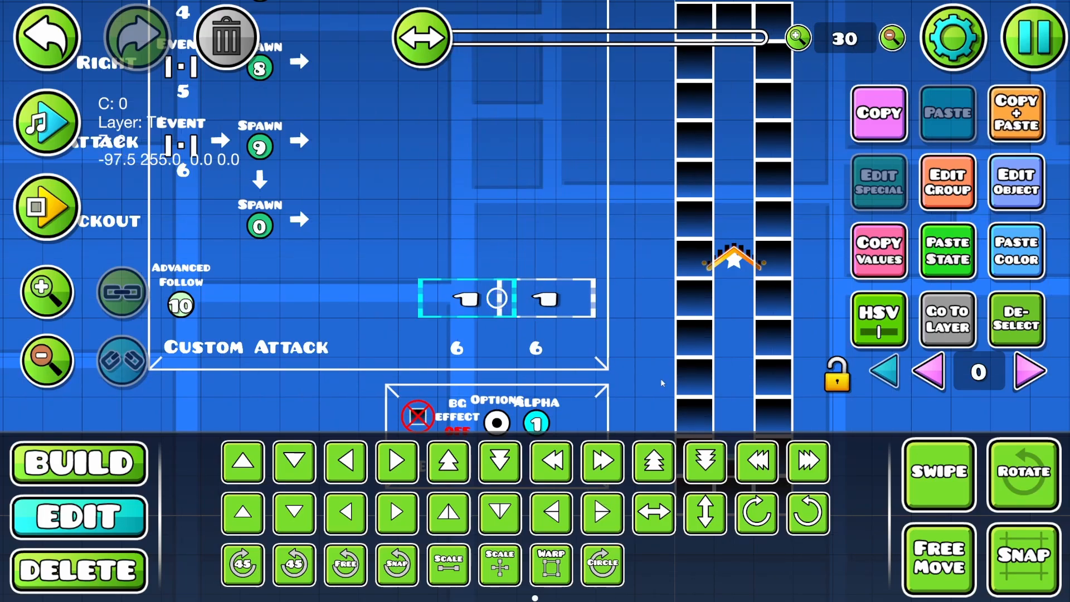
pyautogui.click(551, 510)
pyautogui.click(997, 319)
pyautogui.moveTo(538, 305); pyautogui.dragTo(549, 300)
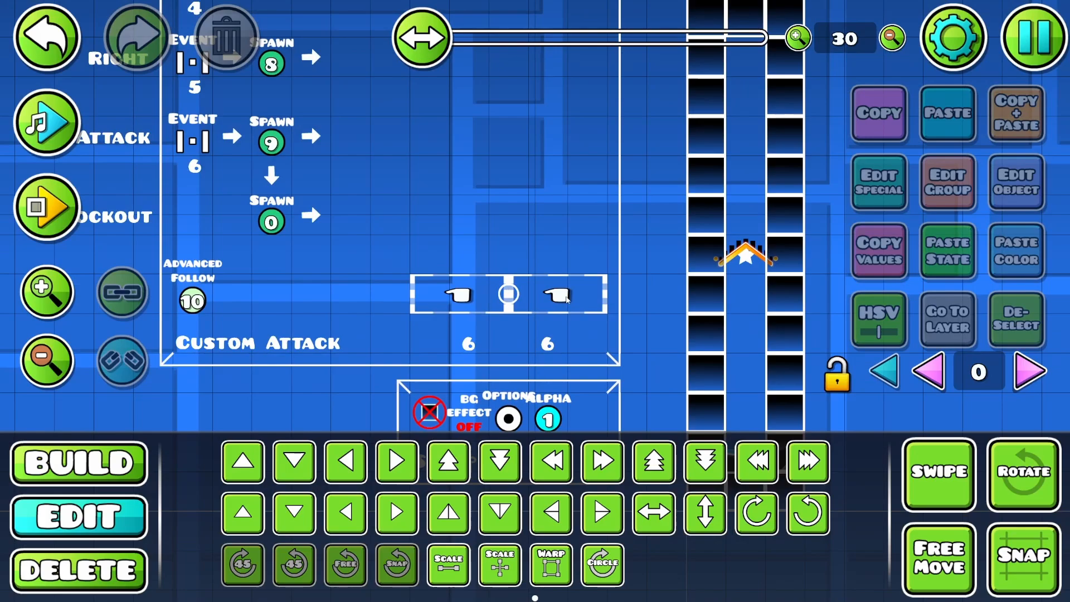
# - Add Group ID 11 to both collision blocks
pyautogui.click(531, 303)
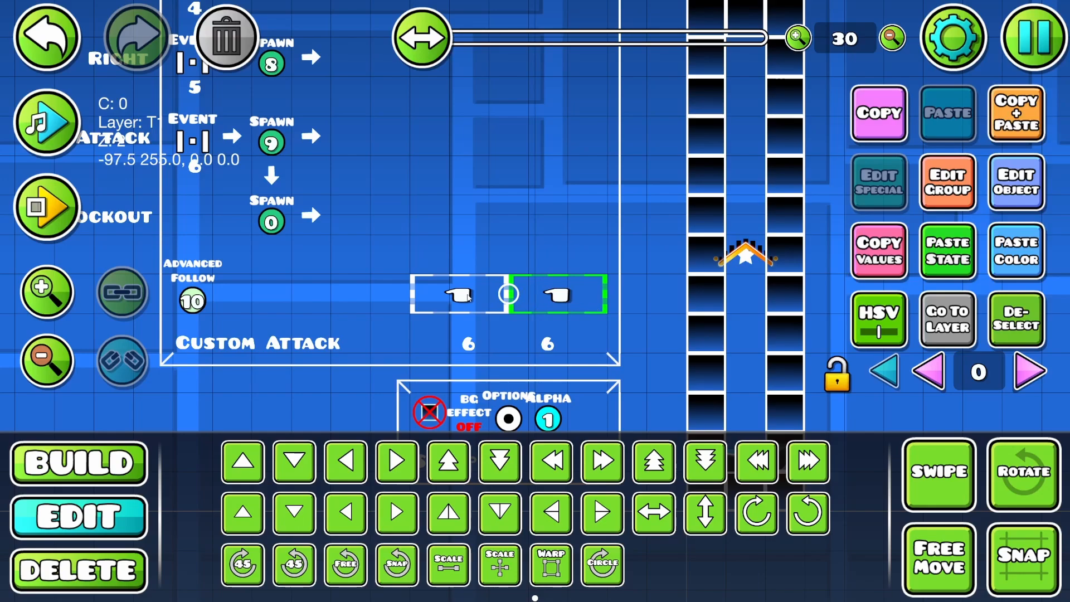
pyautogui.click(136, 482)
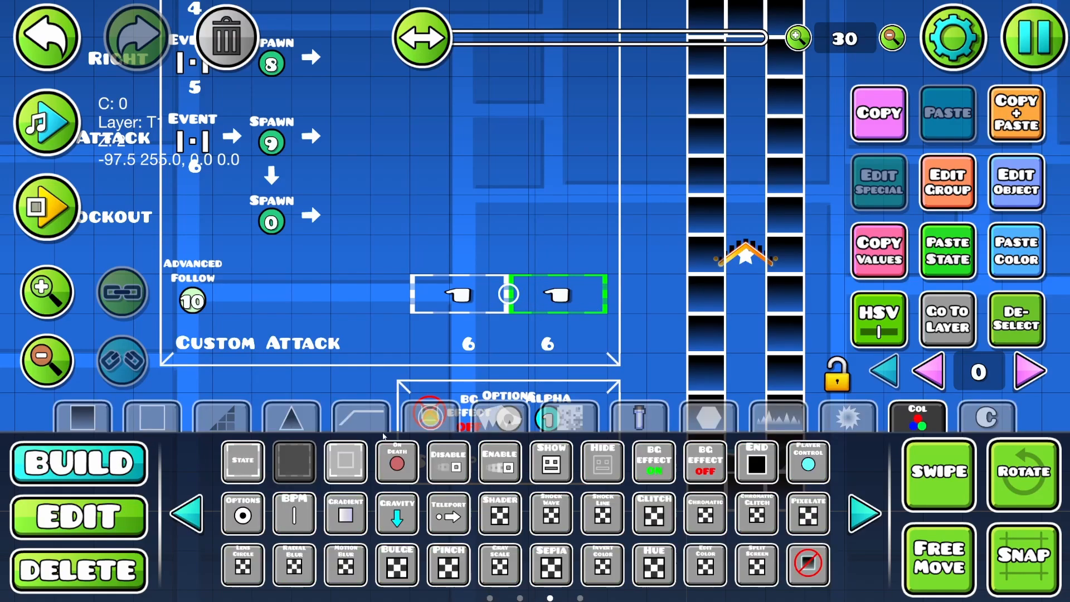
pyautogui.click(129, 515)
pyautogui.press('1')
pyautogui.click(115, 524)
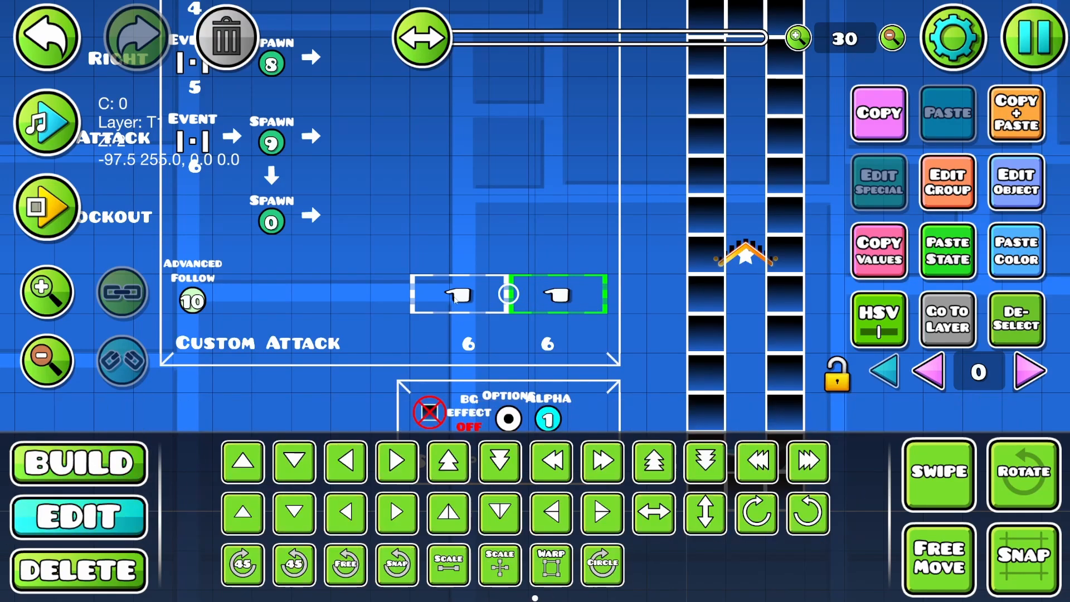
pyautogui.keyDown('shift'); pyautogui.click(459, 294); pyautogui.keyUp('shift')
pyautogui.click(941, 184)
pyautogui.click(563, 229)
pyautogui.press('BackSpace')
pyautogui.write('11')
pyautogui.click(769, 225)
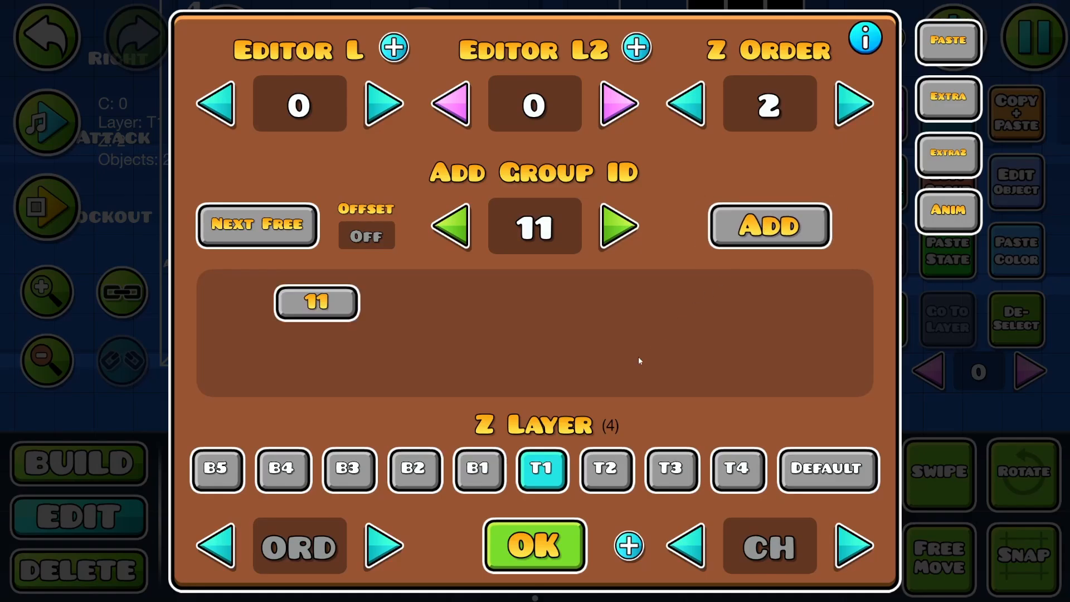
pyautogui.click(534, 545)
# - Place a Follow trigger to the right of the Advanced Follow trigger
pyautogui.click(144, 474)
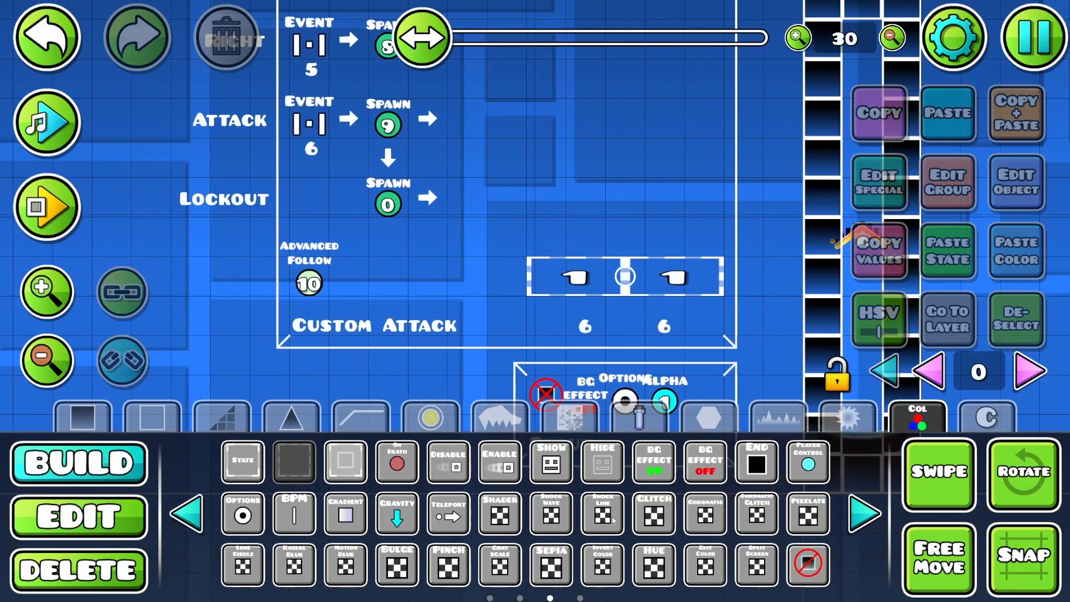
pyautogui.click(193, 518)
pyautogui.click(195, 523)
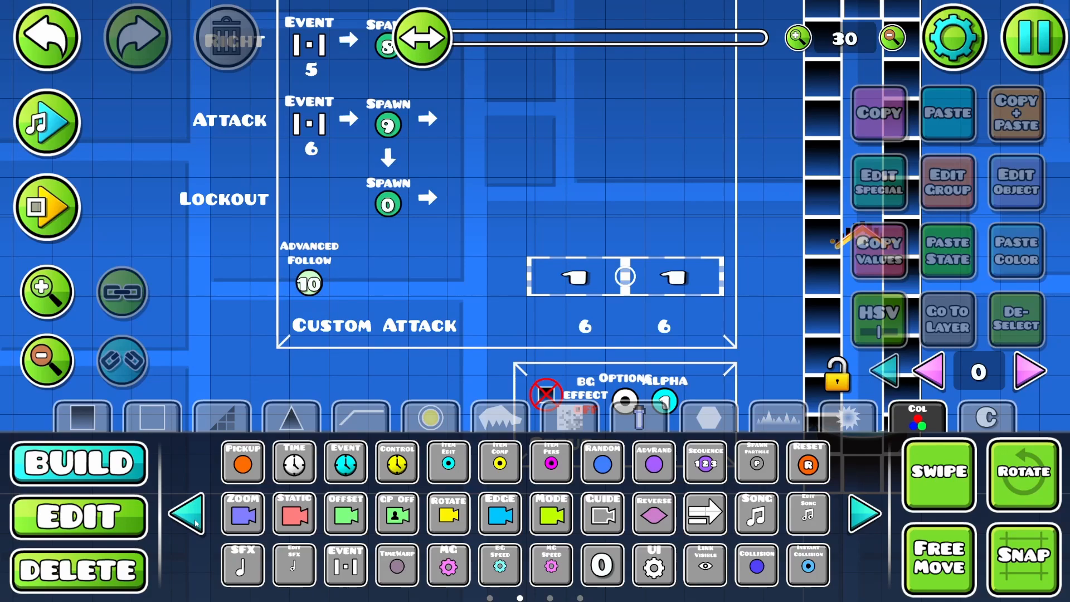
pyautogui.click(200, 522)
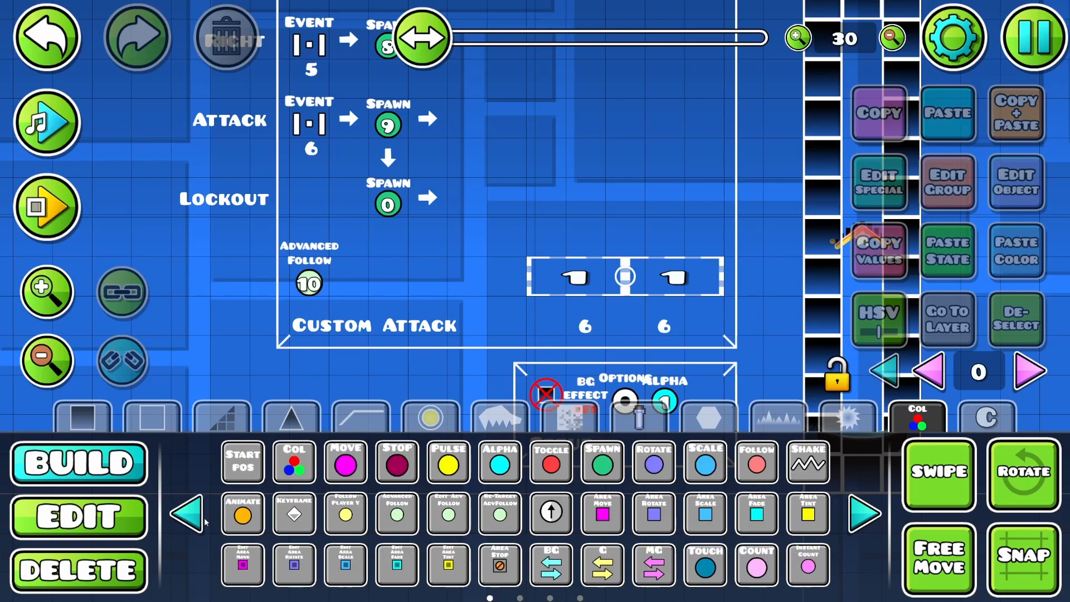
pyautogui.click(756, 463)
pyautogui.click(352, 282)
# - Set the Follow trigger to Target Group ID 11, Follow Group ID 10 and a move time of 9999
pyautogui.click(1026, 198)
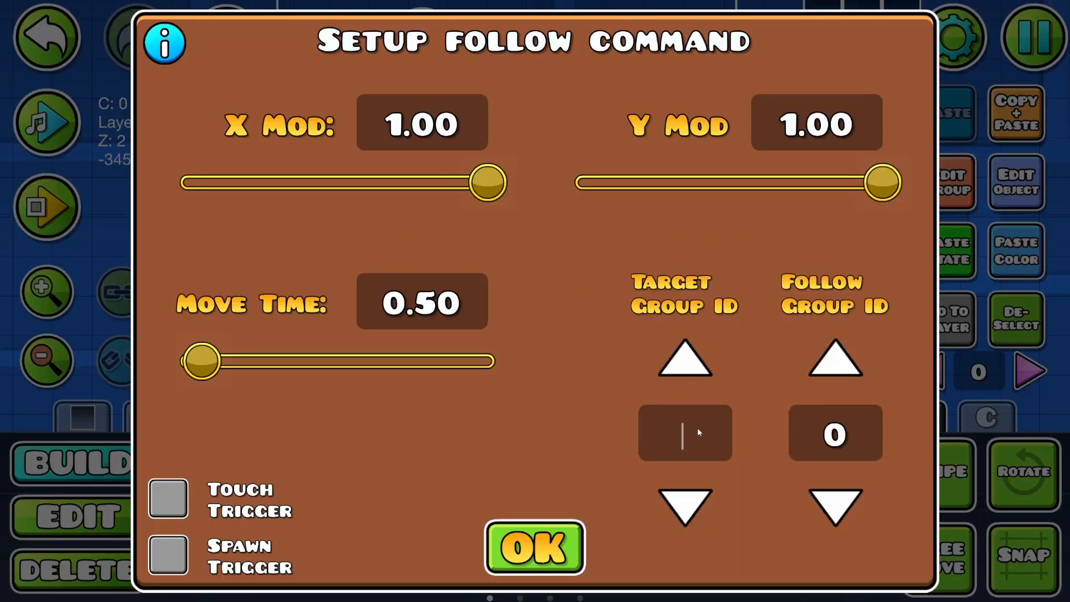
pyautogui.write('11')
pyautogui.click(845, 439)
pyautogui.write('1')
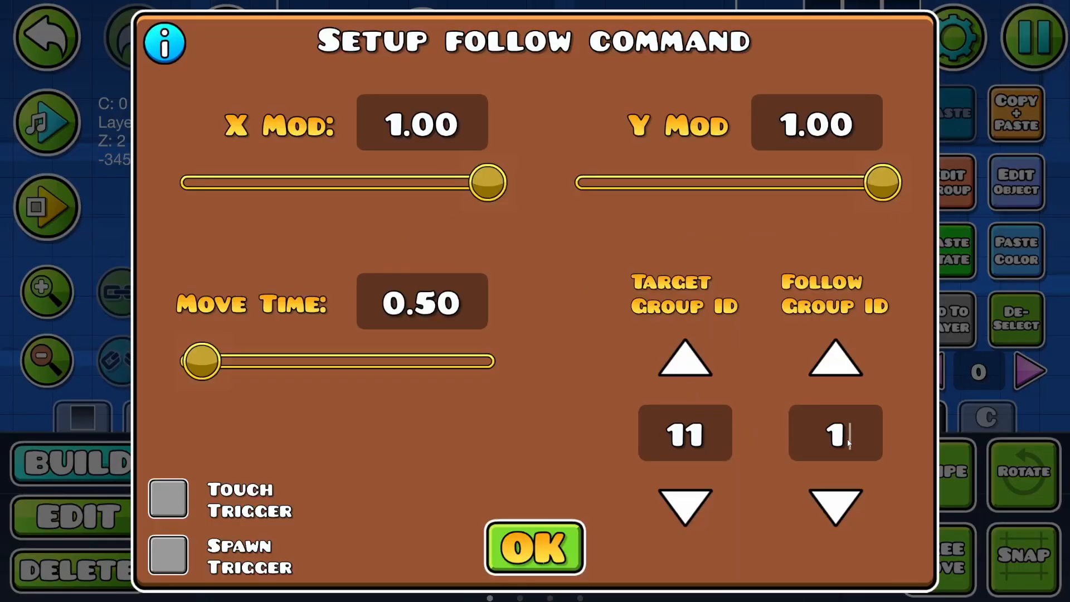
pyautogui.write('0')
pyautogui.click(473, 307)
pyautogui.press('BackSpace')
pyautogui.press('BackSpace')
pyautogui.press('BackSpace')
pyautogui.press('BackSpace')
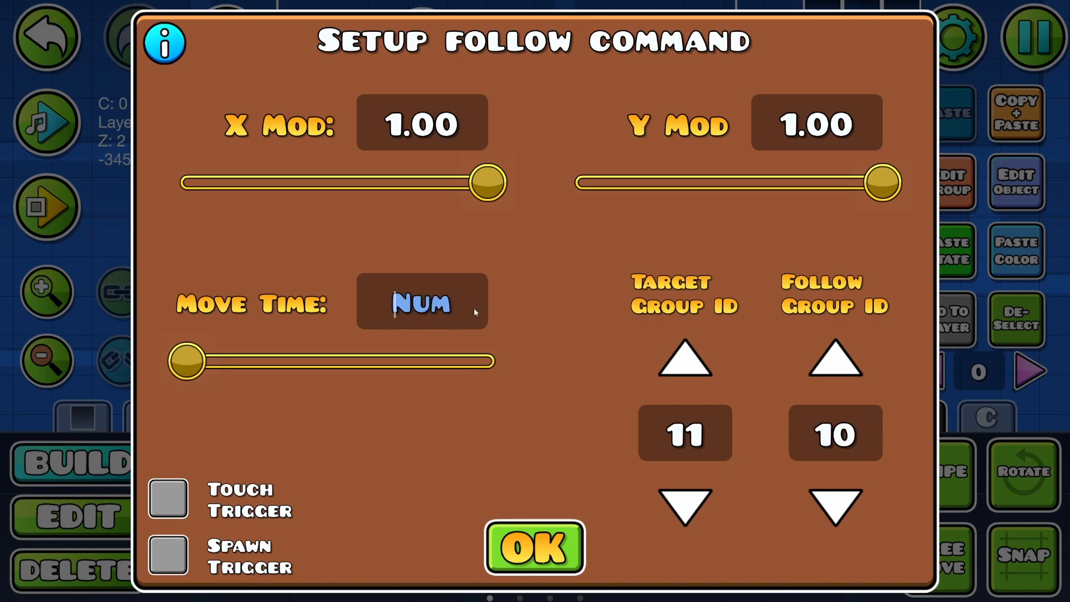
pyautogui.write('9999')
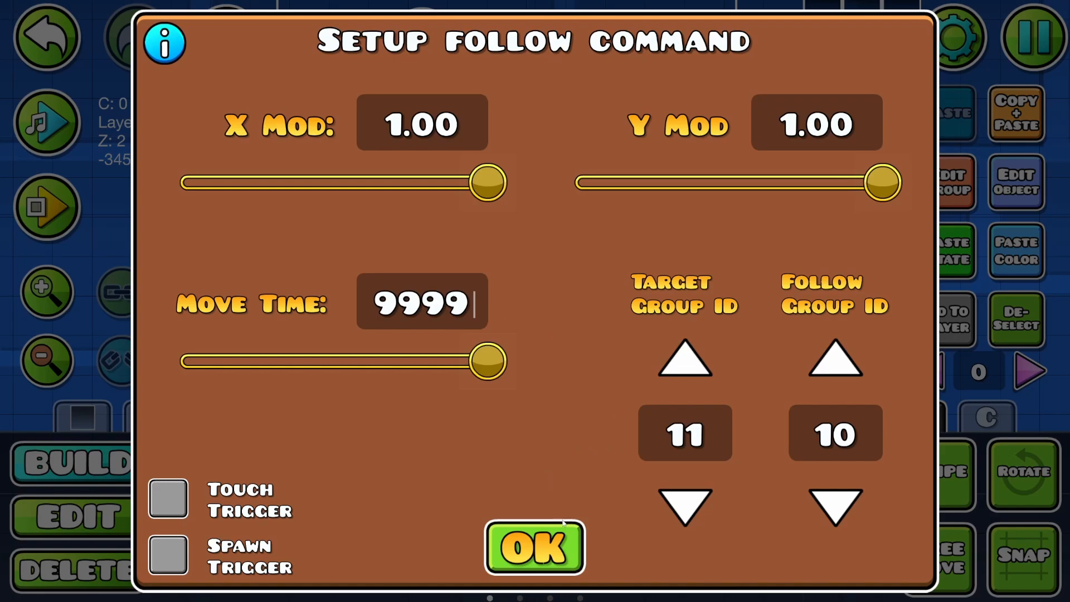
pyautogui.click(532, 545)
pyautogui.click(756, 462)
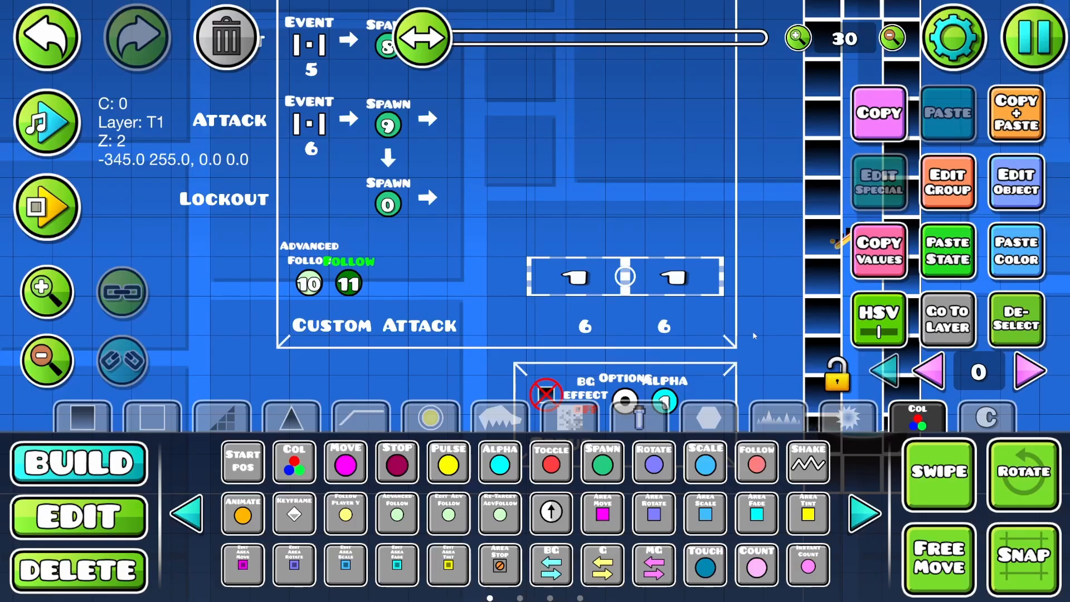
pyautogui.moveTo(458, 328); pyautogui.dragTo(360, 327)
pyautogui.press('2')
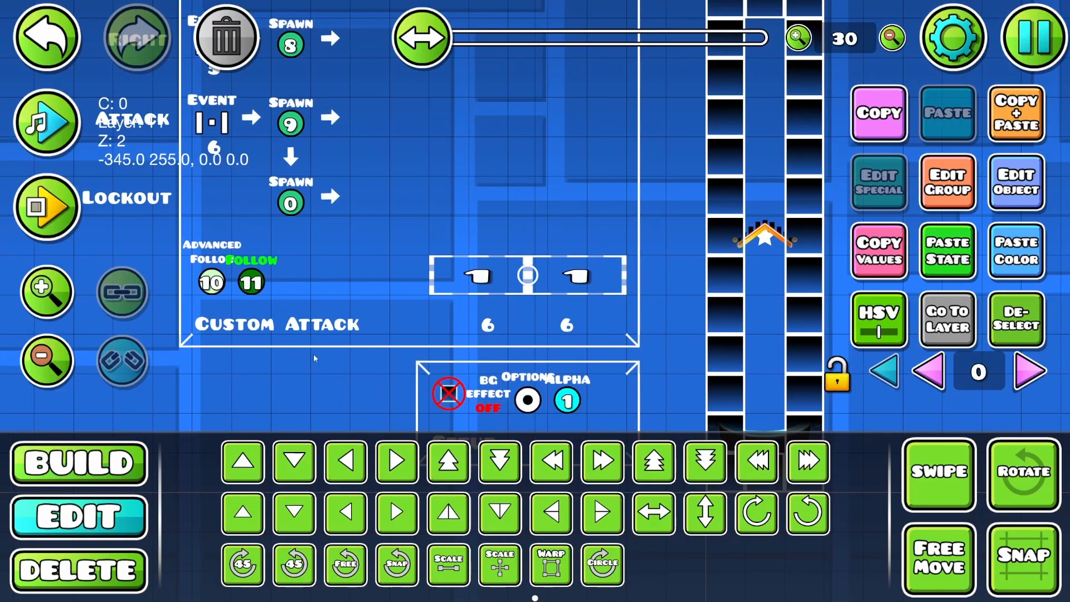
pyautogui.click(528, 275)
pyautogui.click(504, 276)
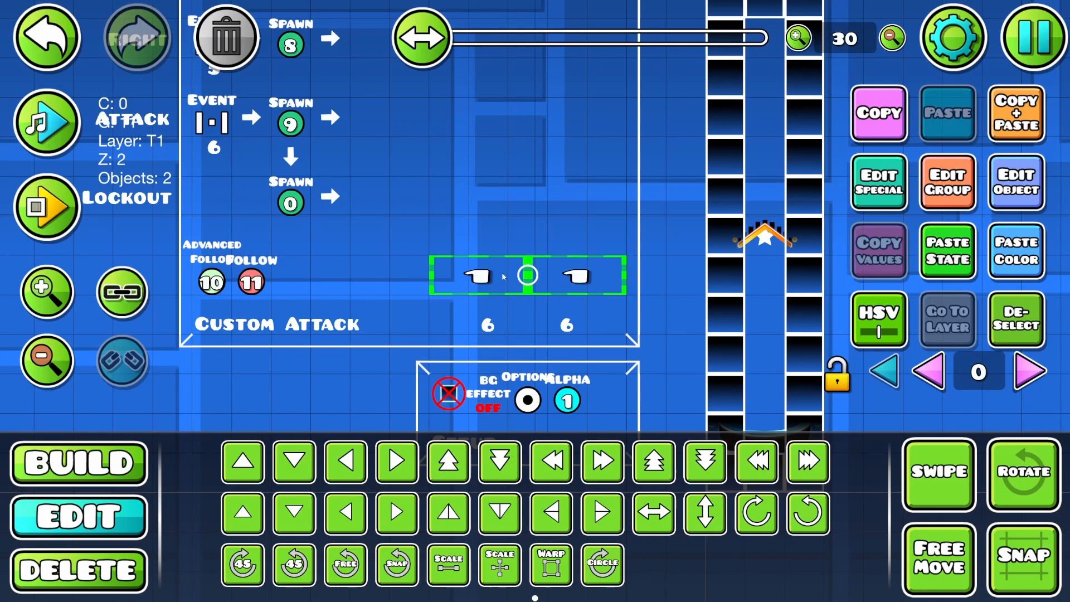
pyautogui.click(1016, 319)
pyautogui.moveTo(322, 281); pyautogui.dragTo(365, 306)
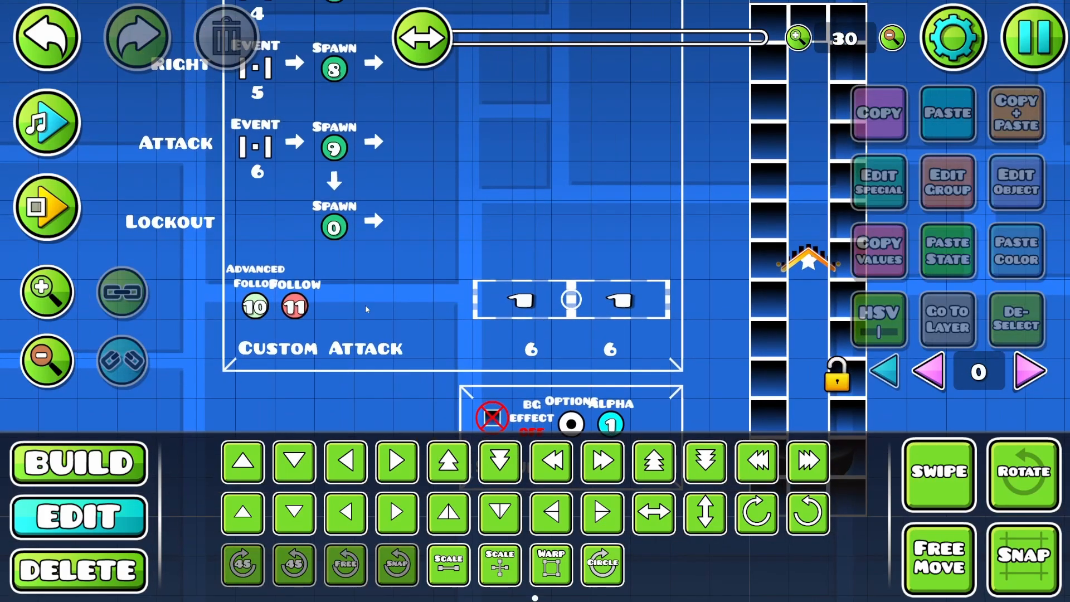
pyautogui.moveTo(244, 290); pyautogui.dragTo(183, 298)
pyautogui.click(78, 462)
# - Add Group ID 12 to the collision block on the circle's left side
pyautogui.click(78, 515)
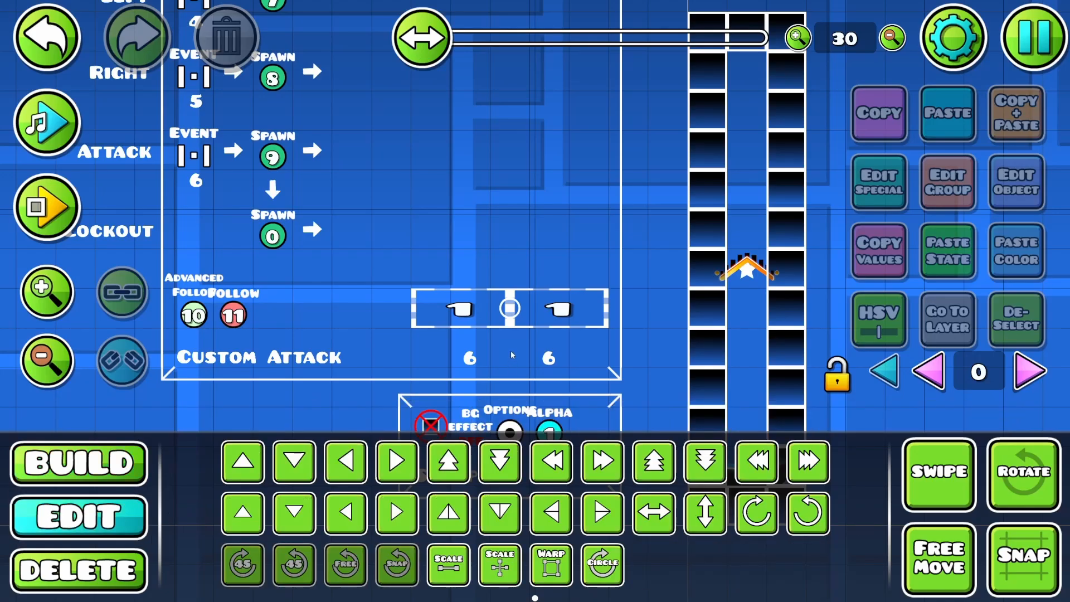
pyautogui.click(458, 308)
pyautogui.click(948, 184)
pyautogui.click(618, 222)
pyautogui.click(733, 223)
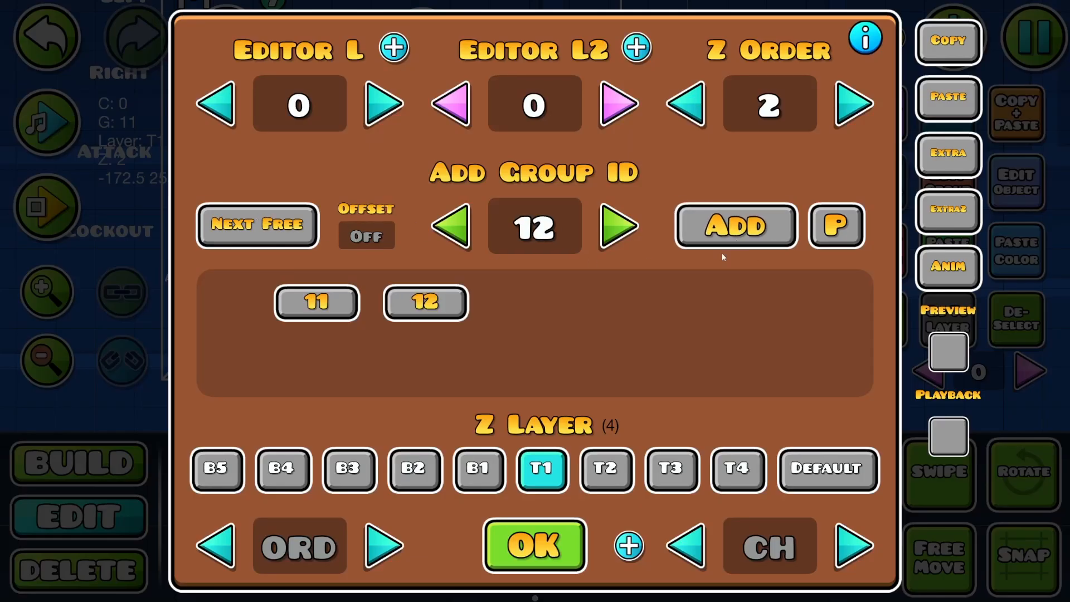
pyautogui.click(535, 544)
# - Add Group ID 13 to the collision block on the circle's right side
pyautogui.click(551, 308)
pyautogui.click(947, 184)
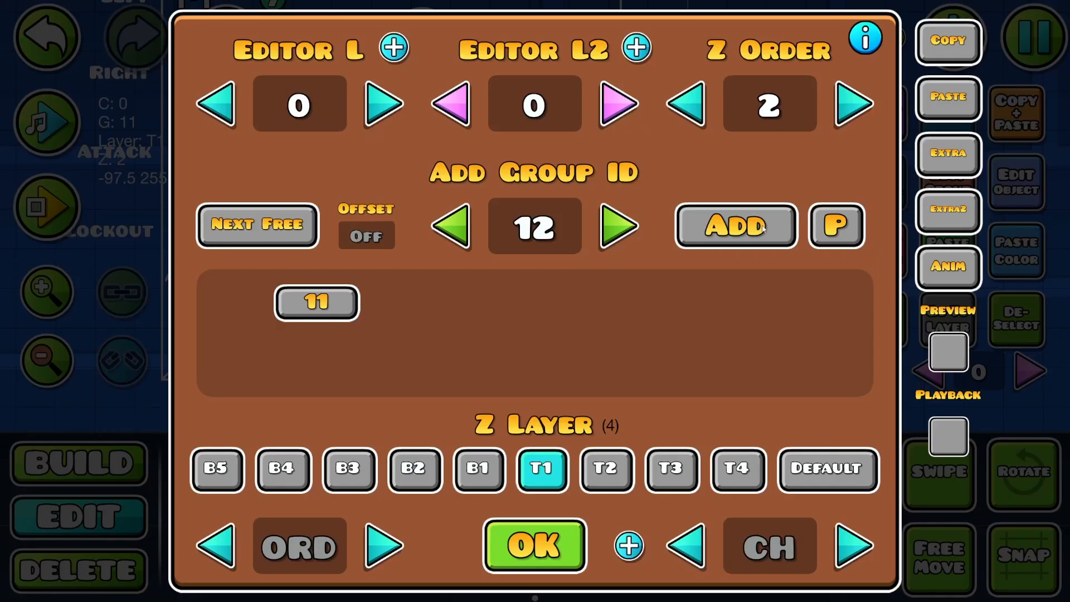
pyautogui.click(619, 226)
pyautogui.click(735, 225)
pyautogui.click(535, 545)
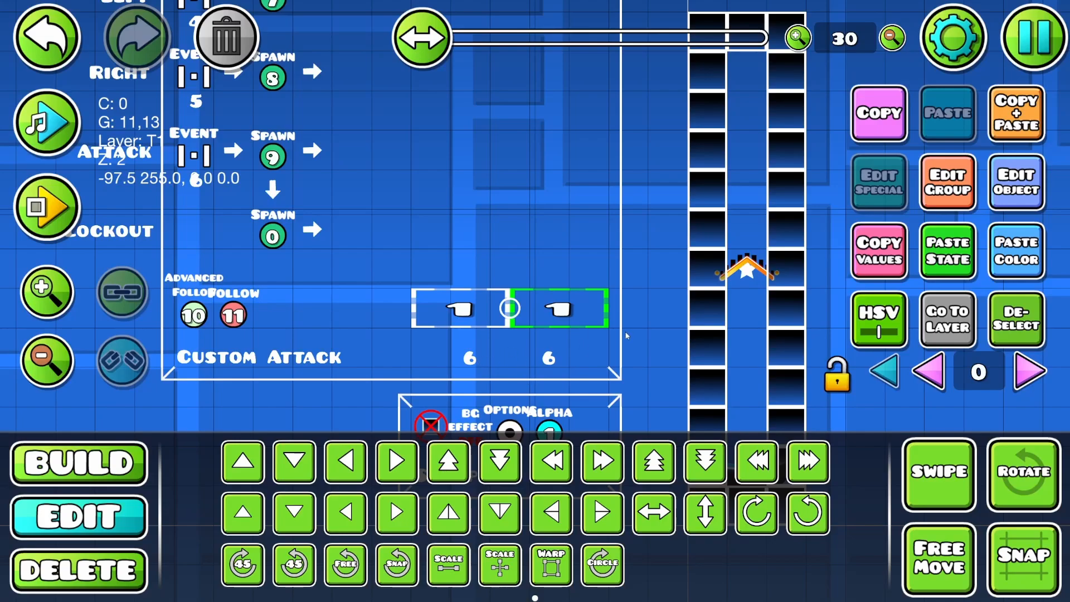
# - Change the text label under the left collision block to 12
pyautogui.click(470, 358)
pyautogui.click(1006, 189)
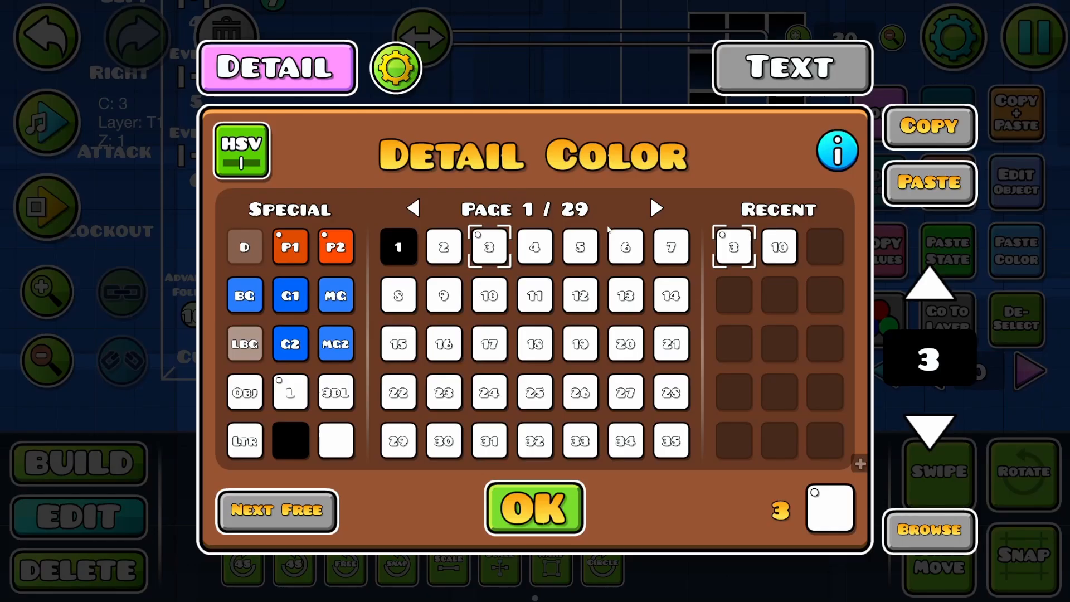
pyautogui.click(774, 87)
pyautogui.click(549, 237)
pyautogui.press('BackSpace')
pyautogui.write('12')
pyautogui.click(532, 504)
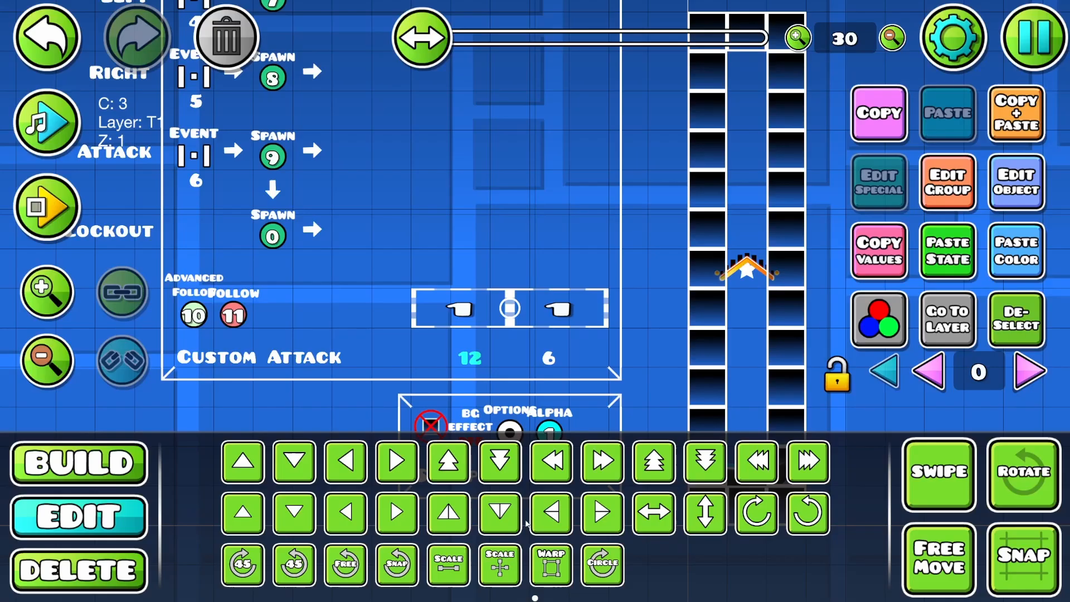
# - Change the text label under the right collision block to 13
pyautogui.click(548, 357)
pyautogui.click(1016, 181)
pyautogui.click(571, 236)
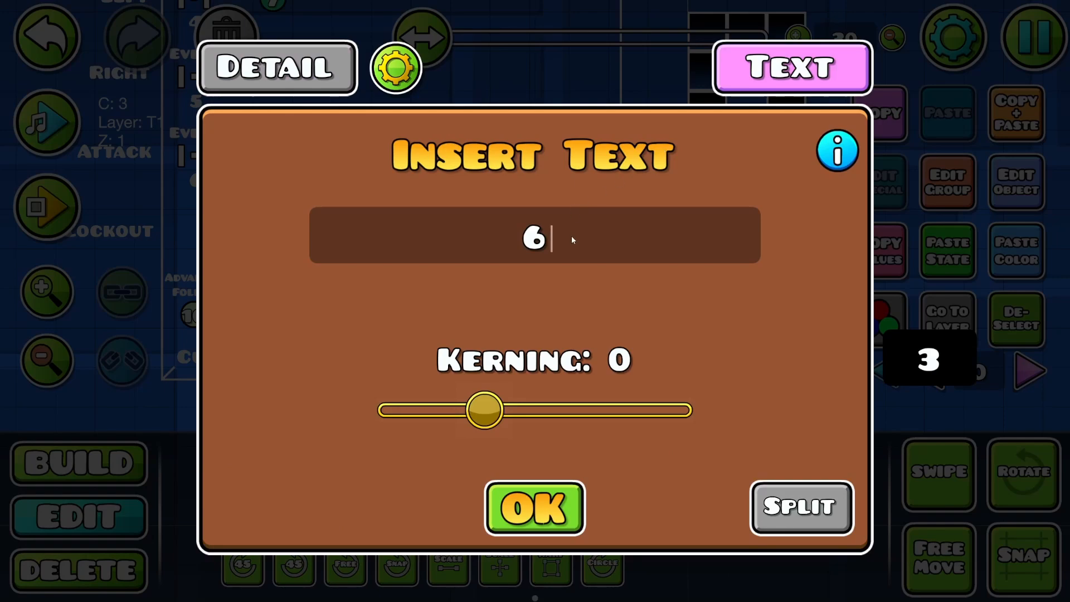
pyautogui.press('BackSpace')
pyautogui.write('13')
pyautogui.click(533, 504)
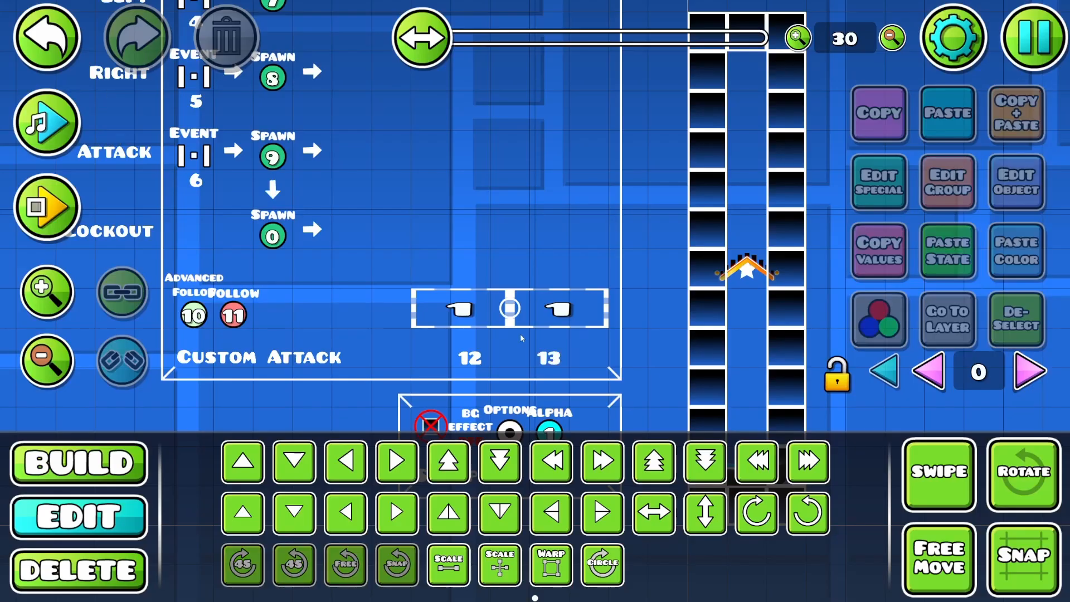
# - Place a Toggle trigger after the arrow at the end of the Left row
pyautogui.keyDown('shift'); pyautogui.moveTo(468, 311); pyautogui.dragTo(592, 397); pyautogui.keyUp('shift')
pyautogui.hotkey('alt', 'd')
pyautogui.moveTo(566, 175); pyautogui.dragTo(633, 325)
pyautogui.moveTo(581, 277); pyautogui.dragTo(470, 231)
pyautogui.press('1')
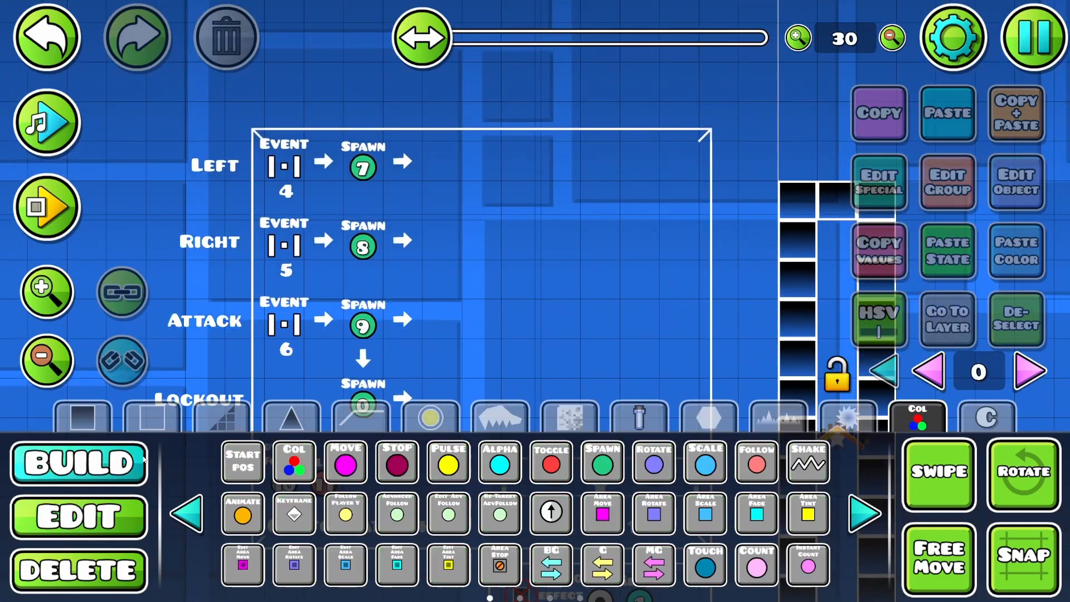
pyautogui.moveTo(587, 299); pyautogui.dragTo(589, 323)
pyautogui.click(551, 463)
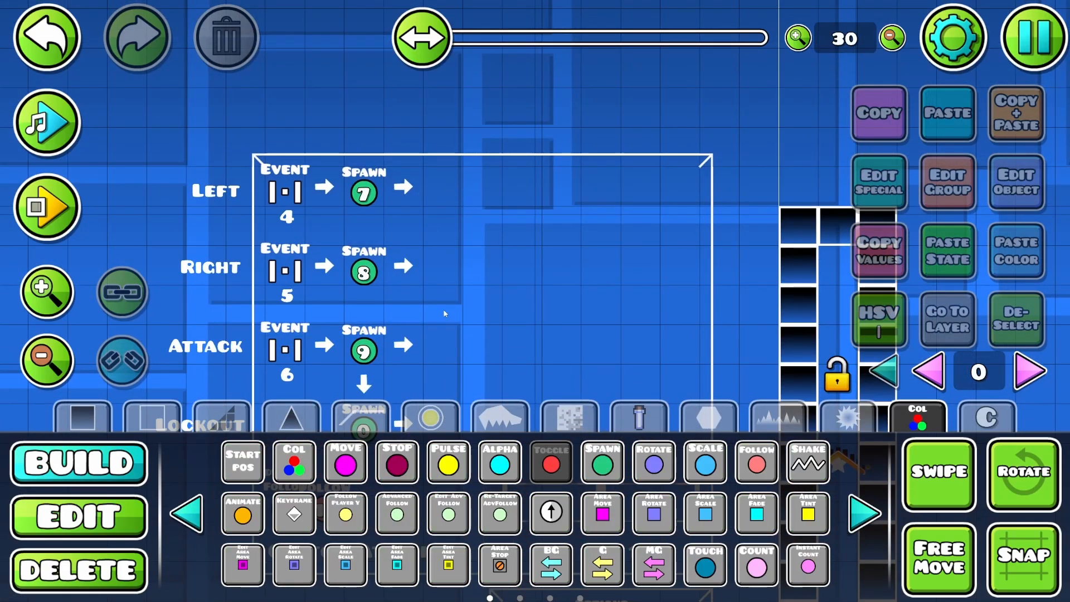
pyautogui.moveTo(444, 309); pyautogui.dragTo(499, 220)
pyautogui.click(498, 146)
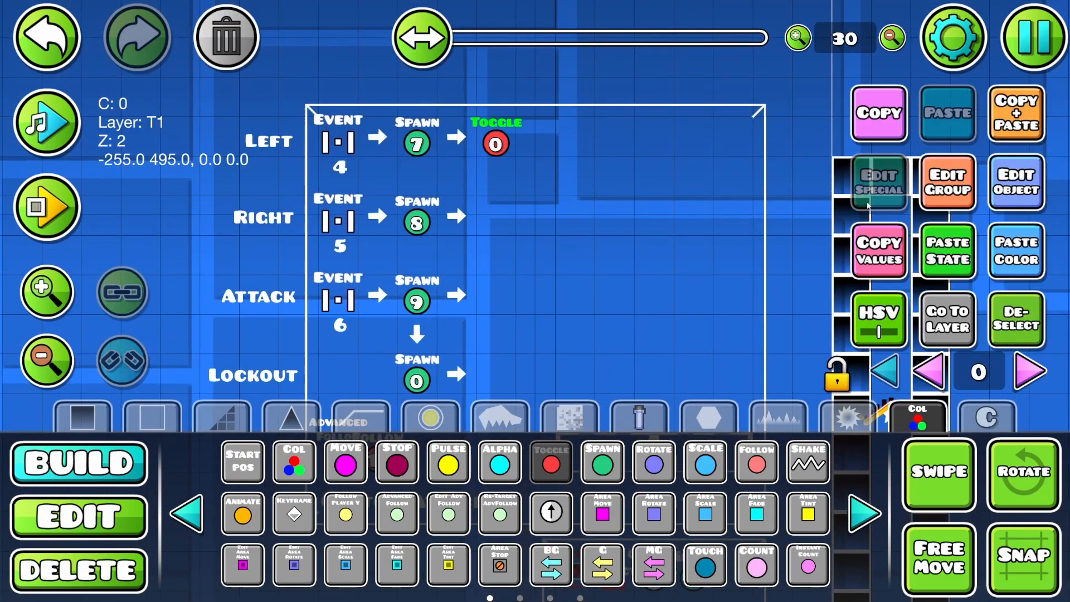
# - Set the Left row's Toggle trigger to activate Group ID 12, with Spawn Trigger and Multi Trigger enabled
pyautogui.click(1004, 207)
pyautogui.click(558, 259)
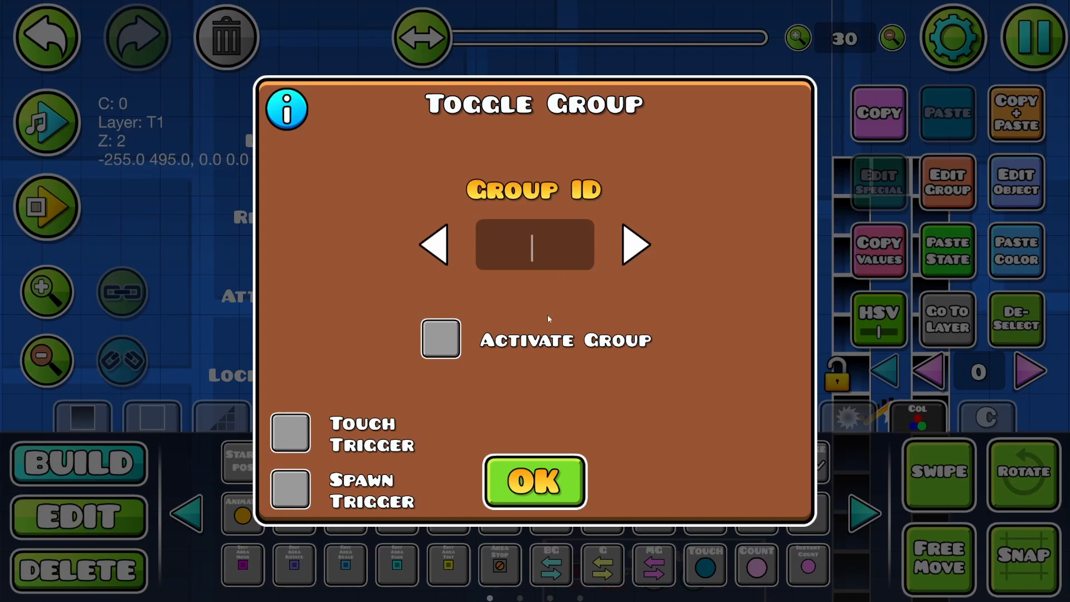
pyautogui.write('12')
pyautogui.click(319, 495)
pyautogui.click(440, 339)
pyautogui.click(681, 489)
pyautogui.click(535, 482)
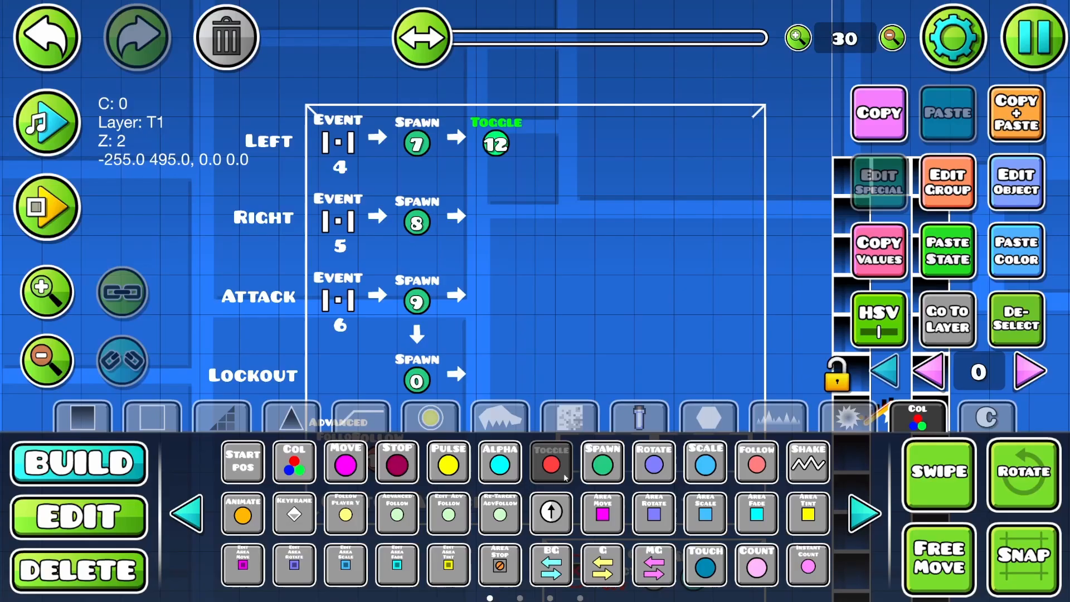
# - Duplicate the Toggle trigger beside the original and set the copy to Group ID 13 with Activate Group off
pyautogui.click(1017, 113)
pyautogui.click(1017, 183)
pyautogui.click(636, 246)
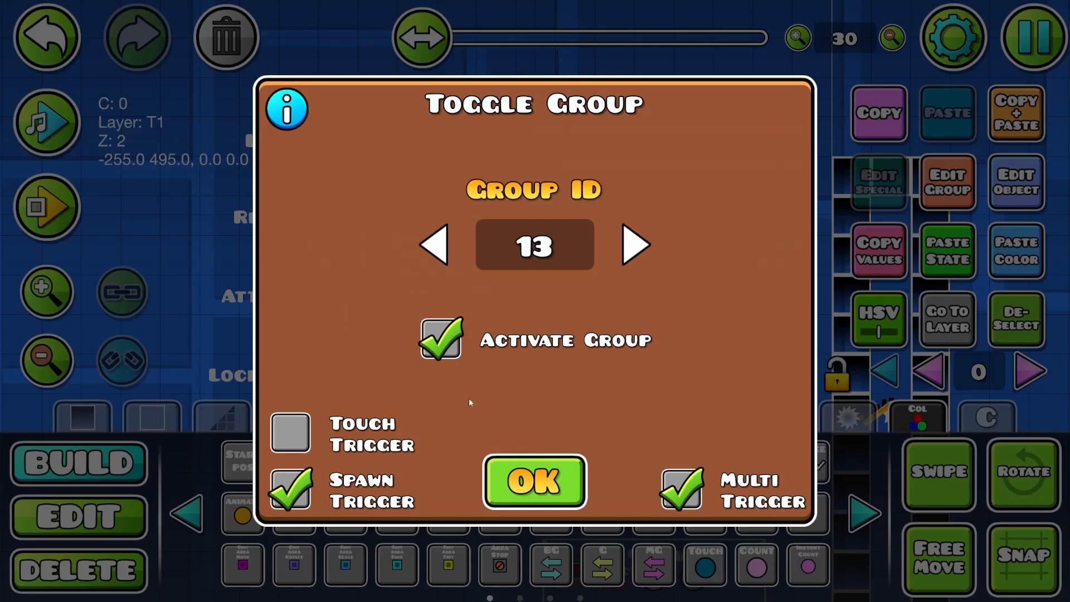
pyautogui.click(441, 339)
pyautogui.click(534, 482)
# - Duplicate both Left row Toggle triggers and move the copies down to the end of the Right row
pyautogui.click(79, 516)
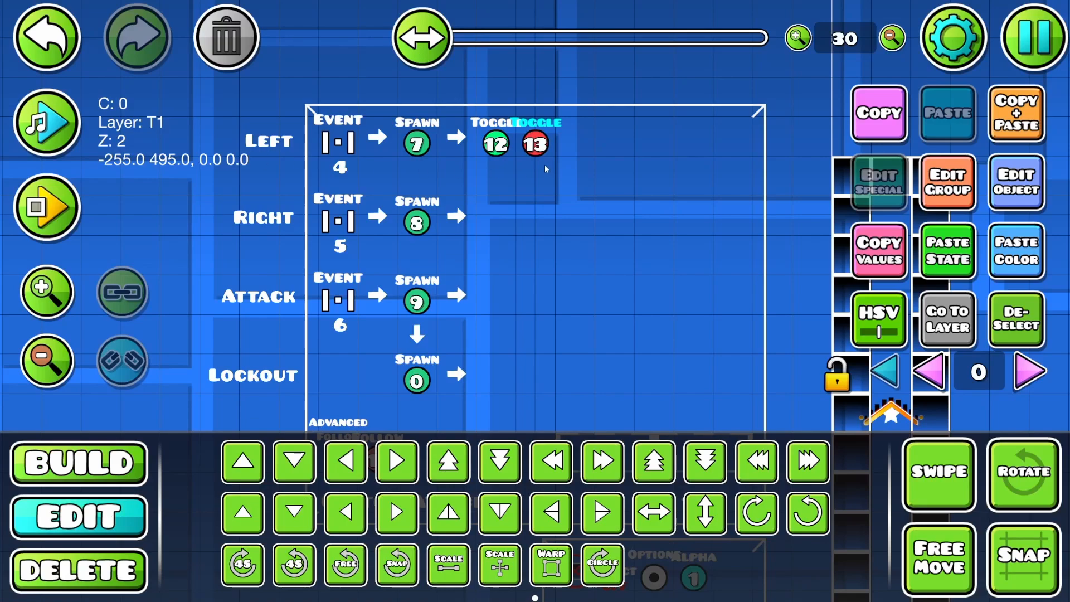
pyautogui.keyDown('shift'); pyautogui.click(488, 144); pyautogui.keyUp('shift')
pyautogui.click(1017, 117)
pyautogui.press('s')
pyautogui.press('s')
pyautogui.click(1000, 320)
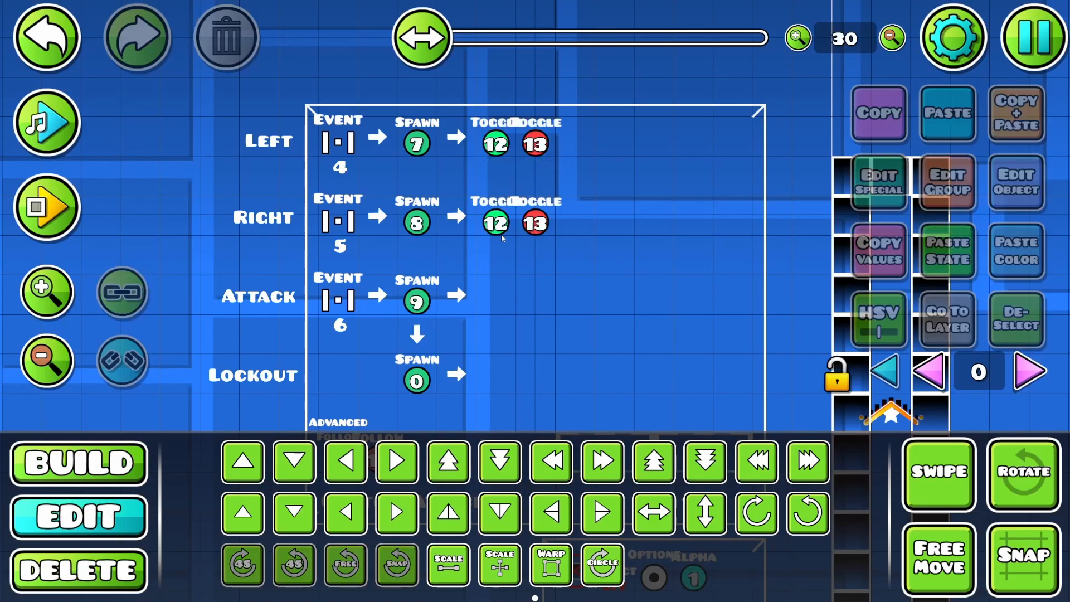
# - Set the Right row's activating Toggle trigger to Group ID 13 and its deactivating one to Group ID 12
pyautogui.click(502, 236)
pyautogui.click(1016, 182)
pyautogui.click(633, 244)
pyautogui.click(535, 482)
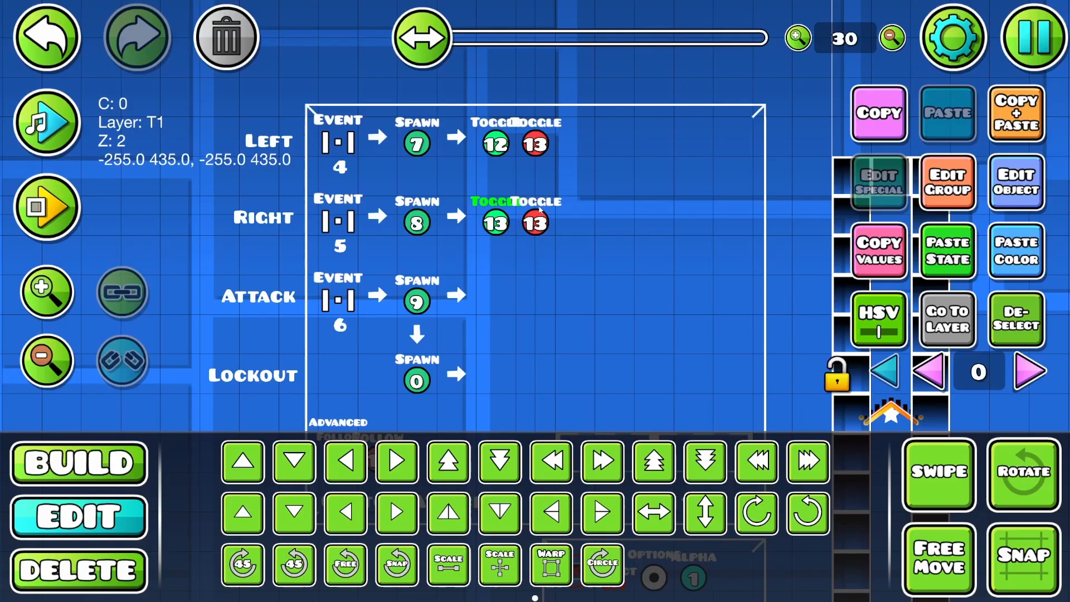
pyautogui.click(989, 189)
pyautogui.click(432, 241)
pyautogui.click(535, 482)
pyautogui.click(1001, 320)
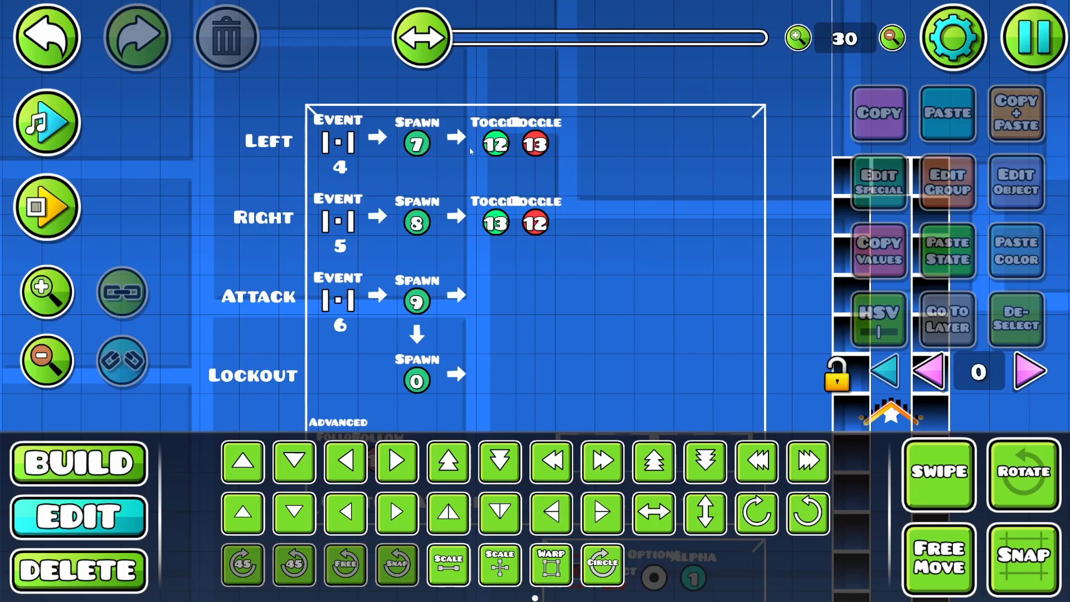
# - Add Group ID 7 to both Toggle triggers in the Left row
pyautogui.click(498, 146)
pyautogui.click(956, 177)
pyautogui.click(557, 230)
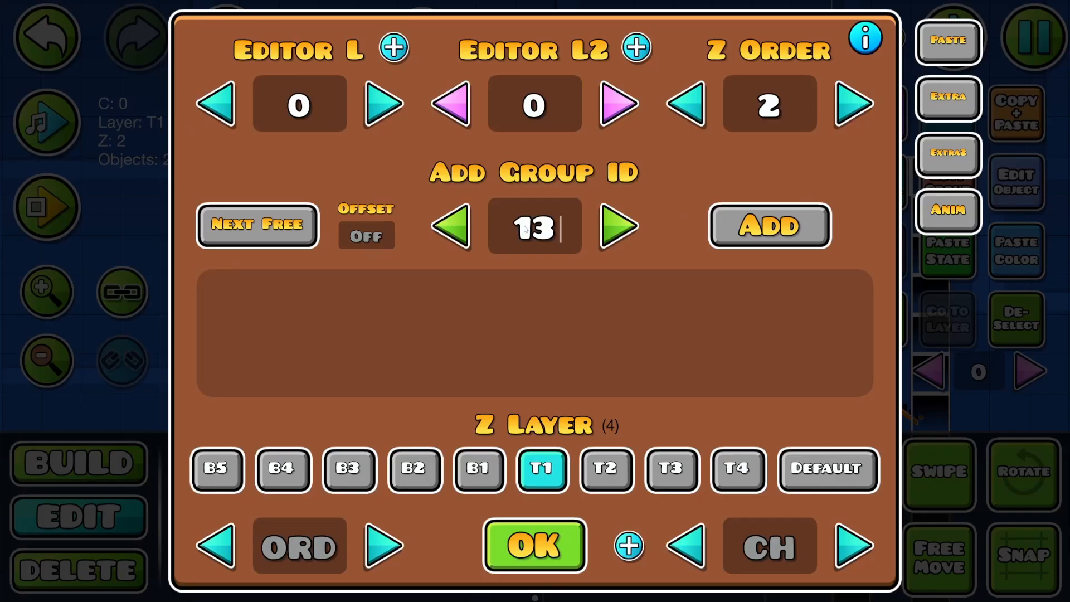
pyautogui.press('BackSpace')
pyautogui.press('BackSpace')
pyautogui.write('7')
pyautogui.click(758, 234)
pyautogui.click(535, 544)
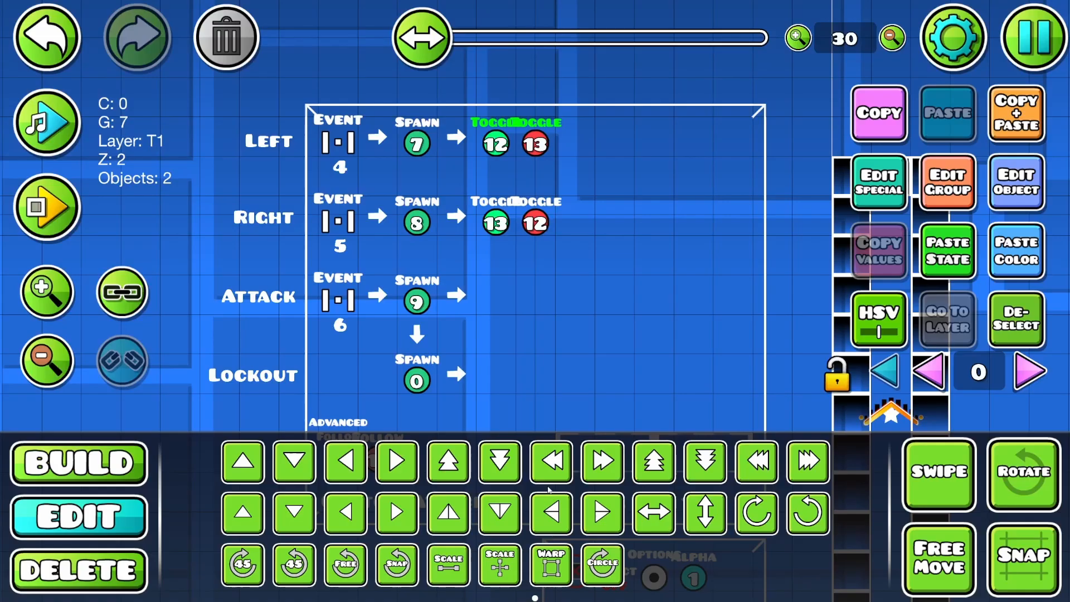
# - Add Group ID 8 to both Toggle triggers in the Right row
pyautogui.click(499, 231)
pyautogui.keyDown('shift'); pyautogui.click(536, 225); pyautogui.keyUp('shift')
pyautogui.click(947, 182)
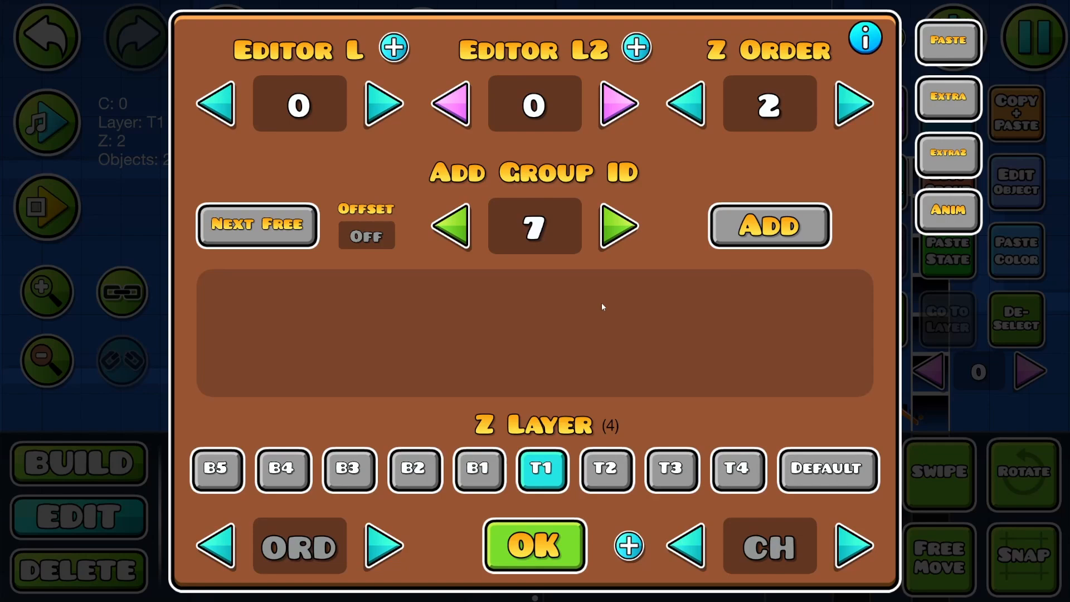
pyautogui.click(615, 234)
pyautogui.click(769, 225)
pyautogui.click(535, 545)
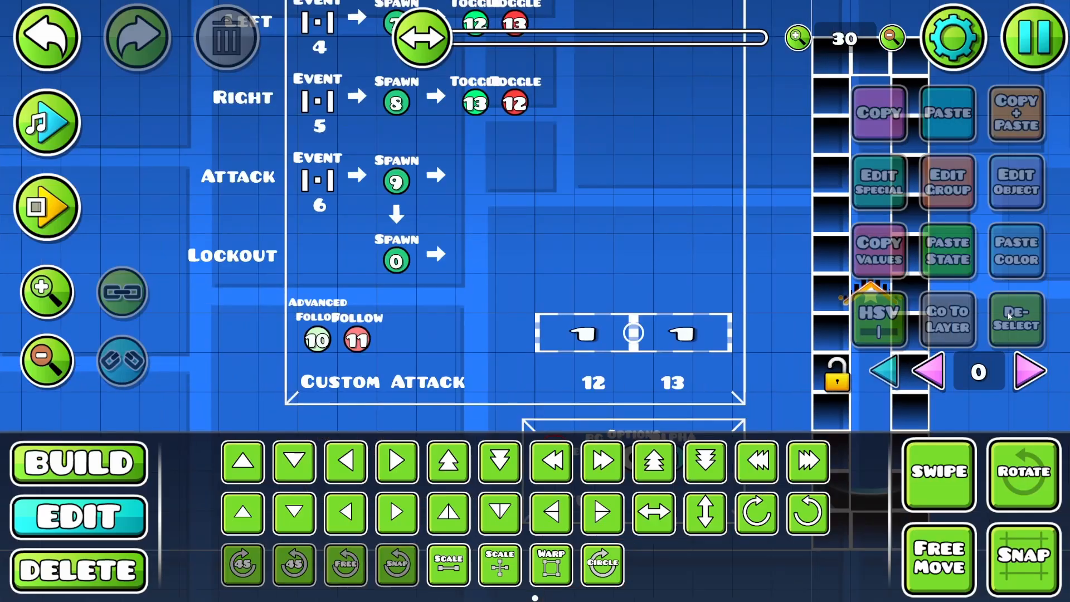
# - Place a Toggle trigger to the right of the Follow trigger and set it to deactivate Group ID 12
pyautogui.moveTo(478, 143); pyautogui.dragTo(532, 188)
pyautogui.press('1')
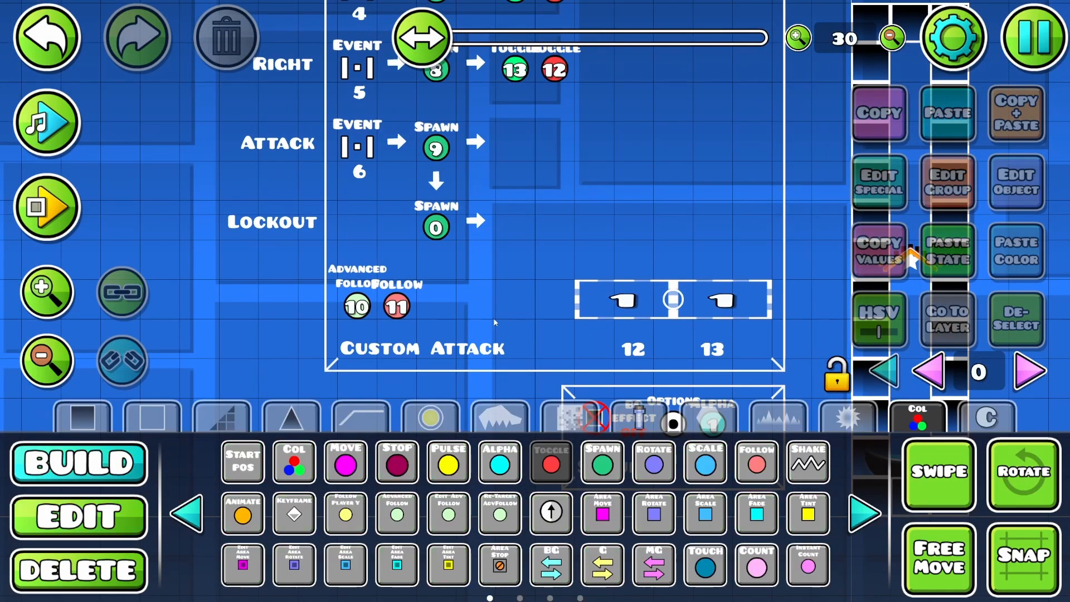
pyautogui.click(436, 306)
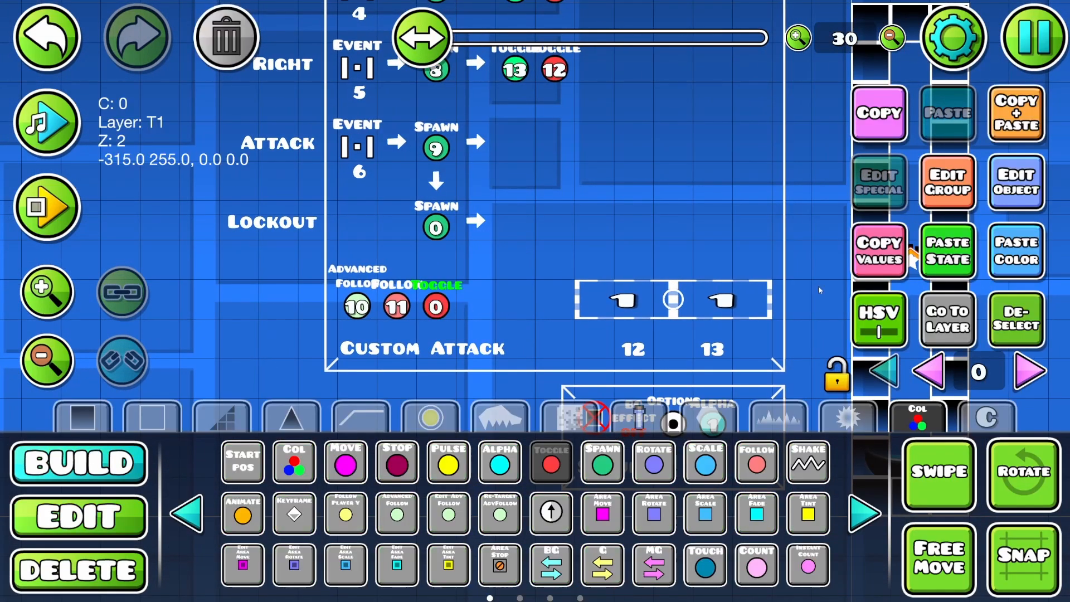
pyautogui.click(1011, 193)
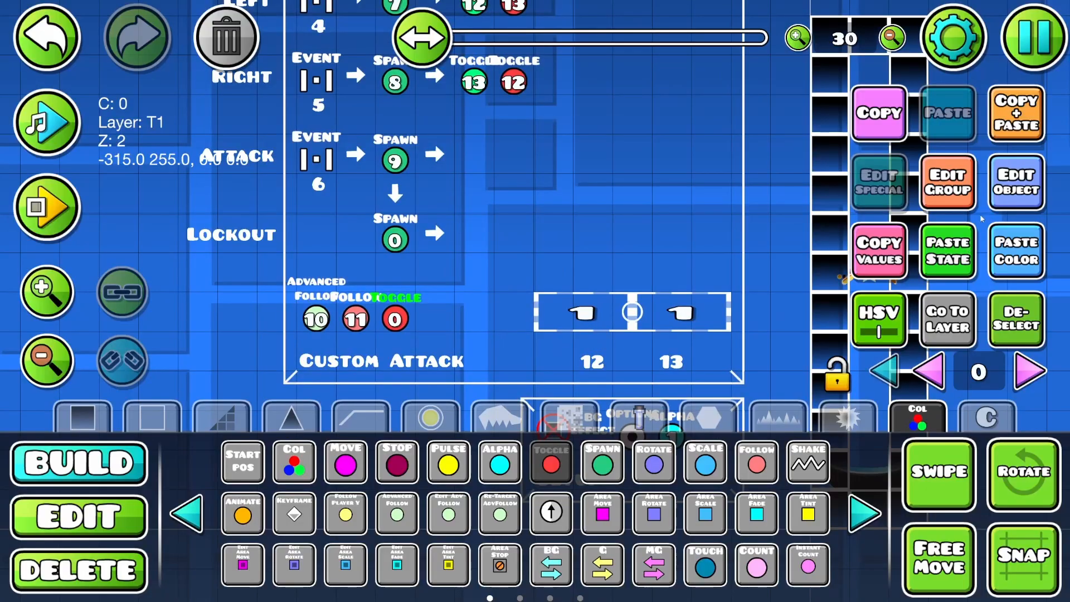
pyautogui.click(553, 243)
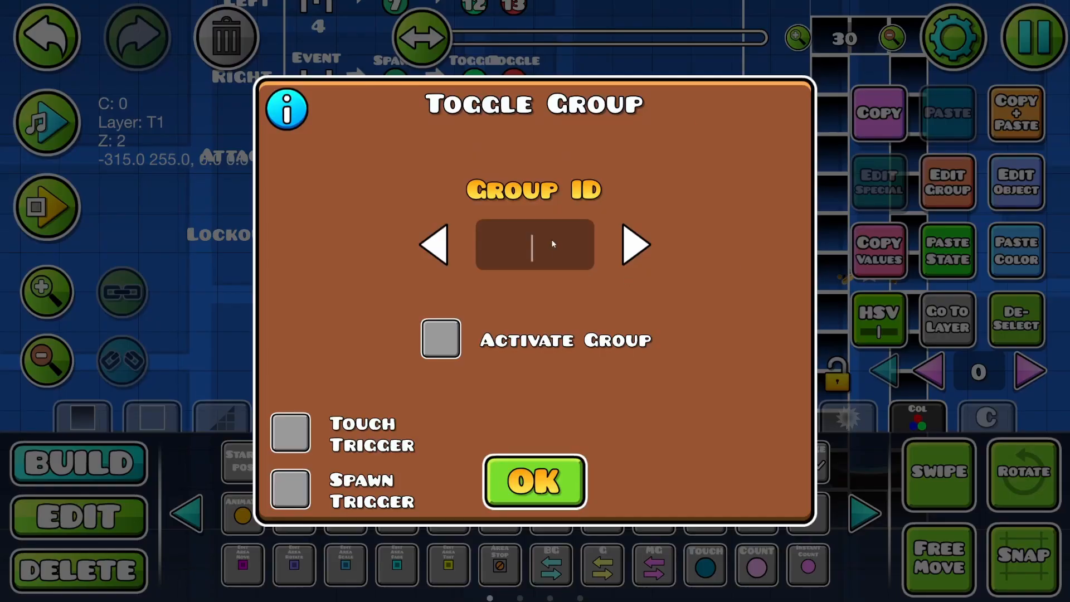
pyautogui.write('12')
pyautogui.click(569, 474)
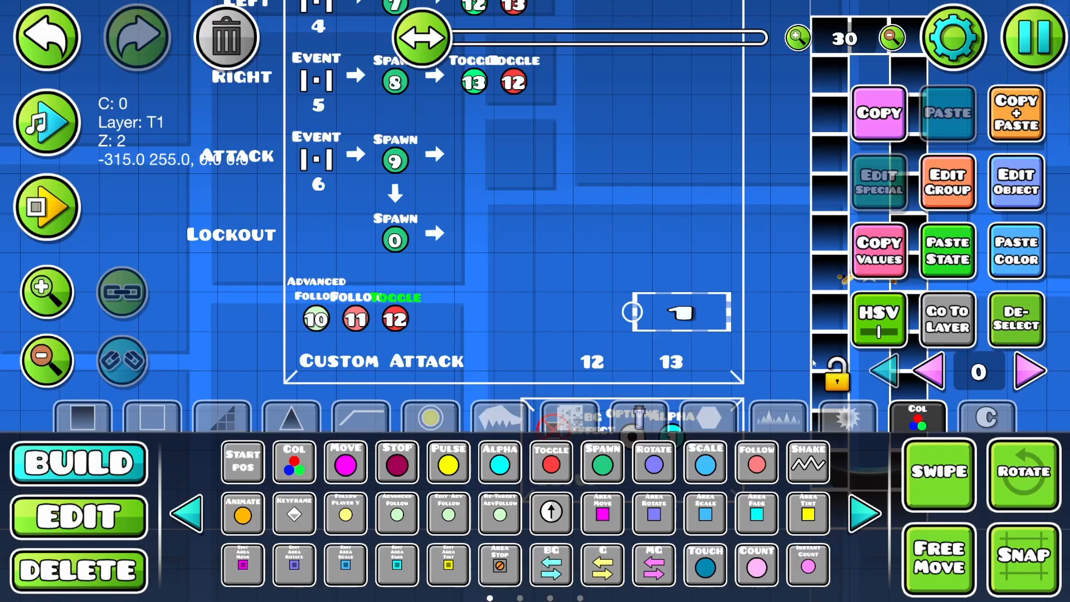
# - Playtest the level to check which attack hitbox follows the player, and return to the editor
pyautogui.click(719, 355)
pyautogui.click(58, 229)
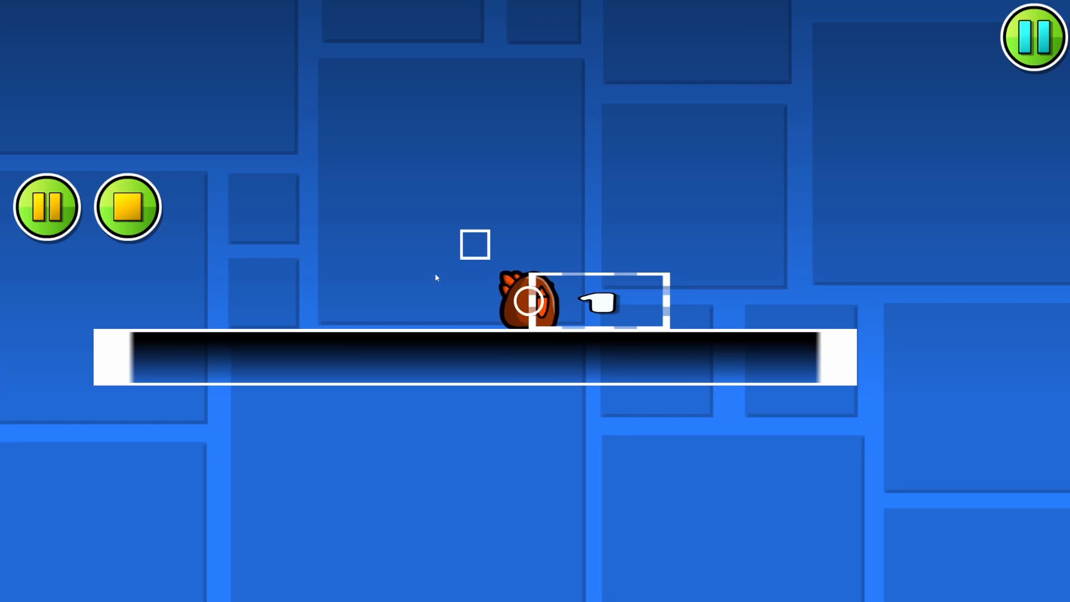
pyautogui.press('Return')
pyautogui.moveTo(434, 272); pyautogui.dragTo(504, 414)
pyautogui.press('1')
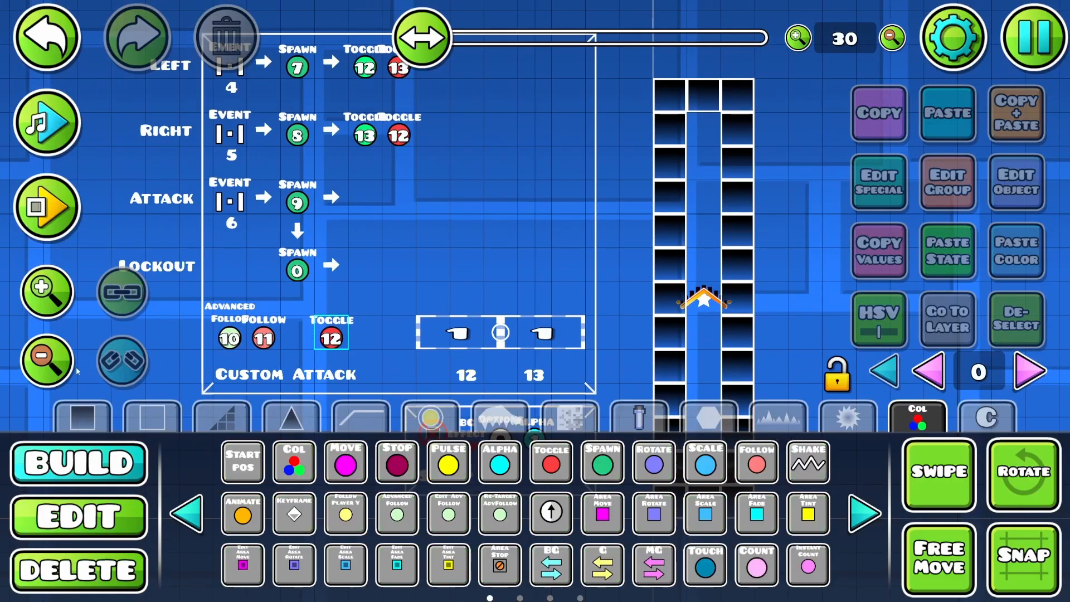
# - Place the curved slash animation object near the right attack hitbox
pyautogui.scroll(1, 505, 414)
pyautogui.click(430, 417)
pyautogui.moveTo(551, 297); pyautogui.dragTo(569, 236)
pyautogui.moveTo(509, 249); pyautogui.dragTo(495, 298)
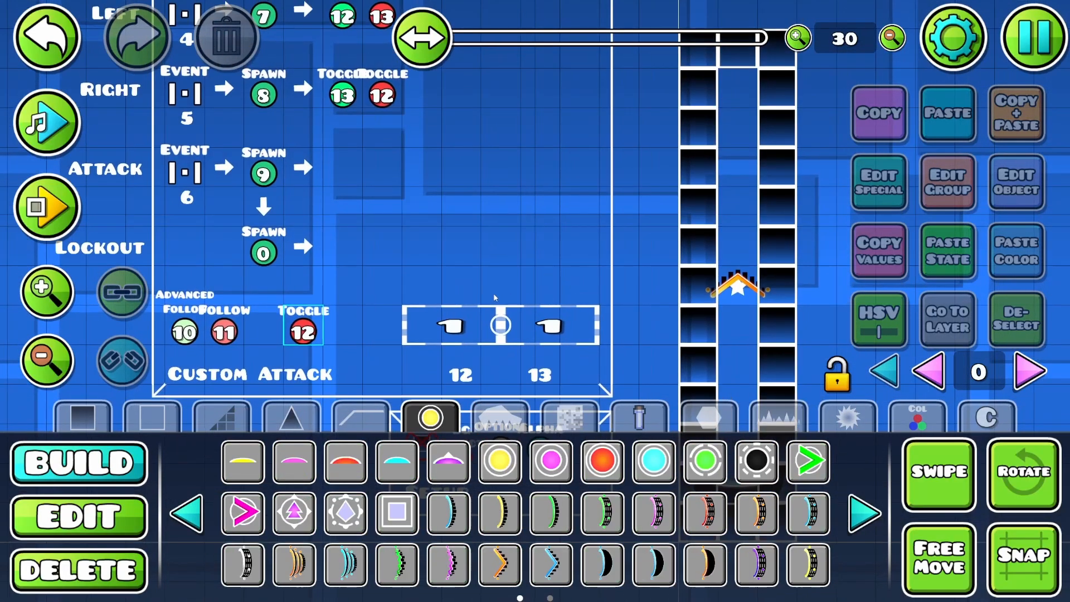
pyautogui.click(897, 419)
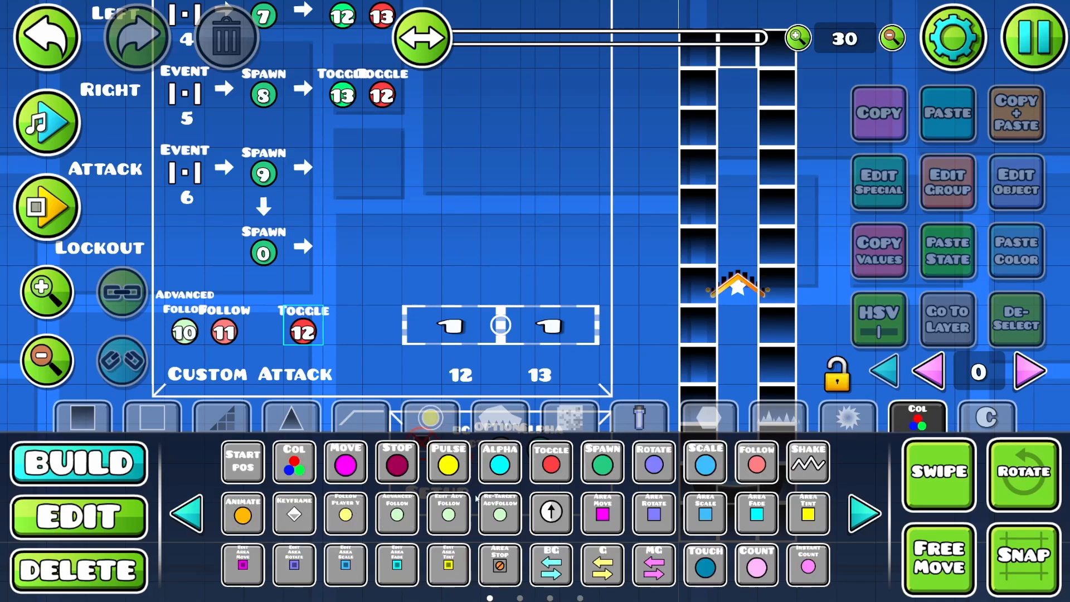
pyautogui.click(500, 417)
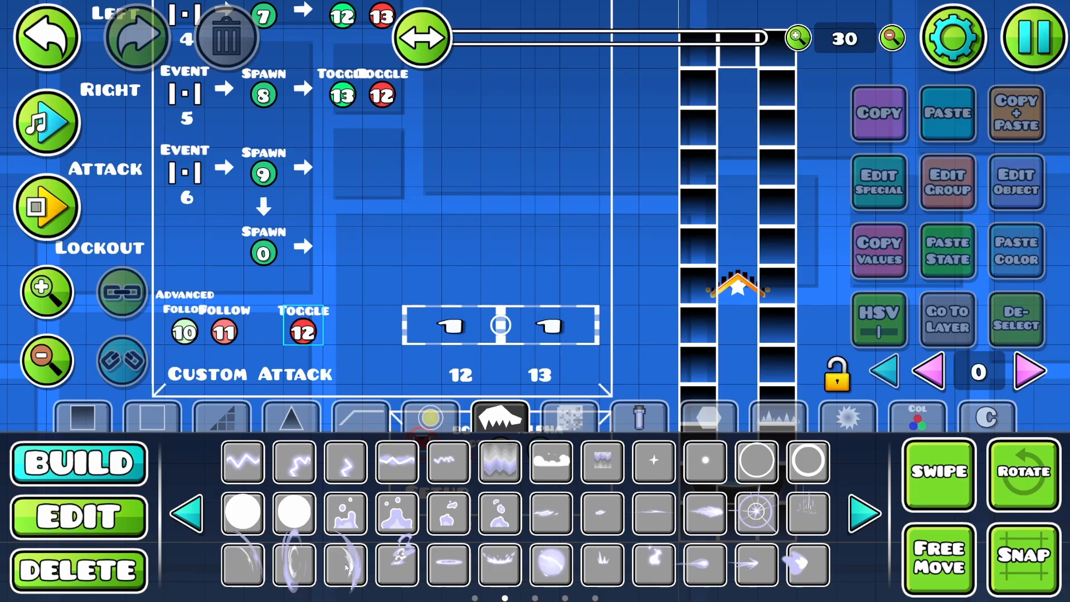
pyautogui.click(345, 567)
pyautogui.click(493, 377)
pyautogui.press('2')
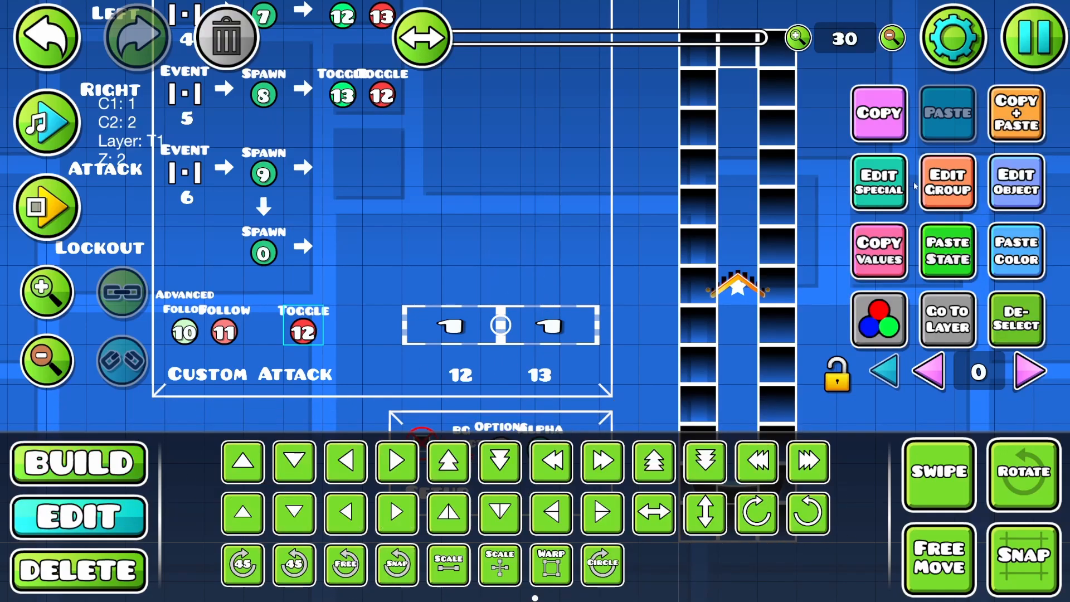
# - Set the slash object's Single Frame to 3 in its animation settings
pyautogui.click(903, 190)
pyautogui.click(727, 389)
pyautogui.write('3')
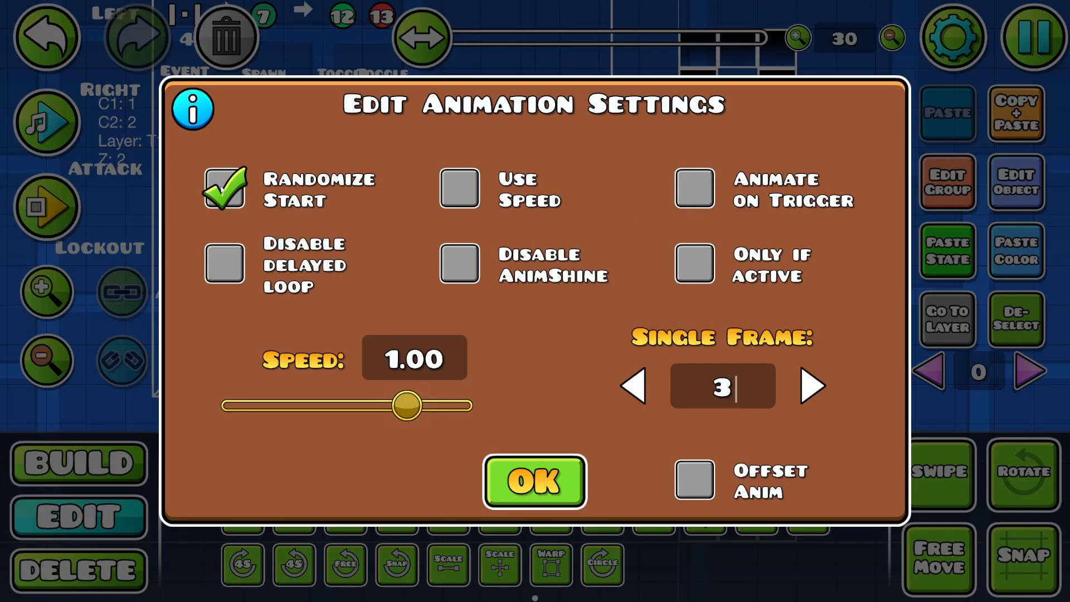
pyautogui.click(513, 465)
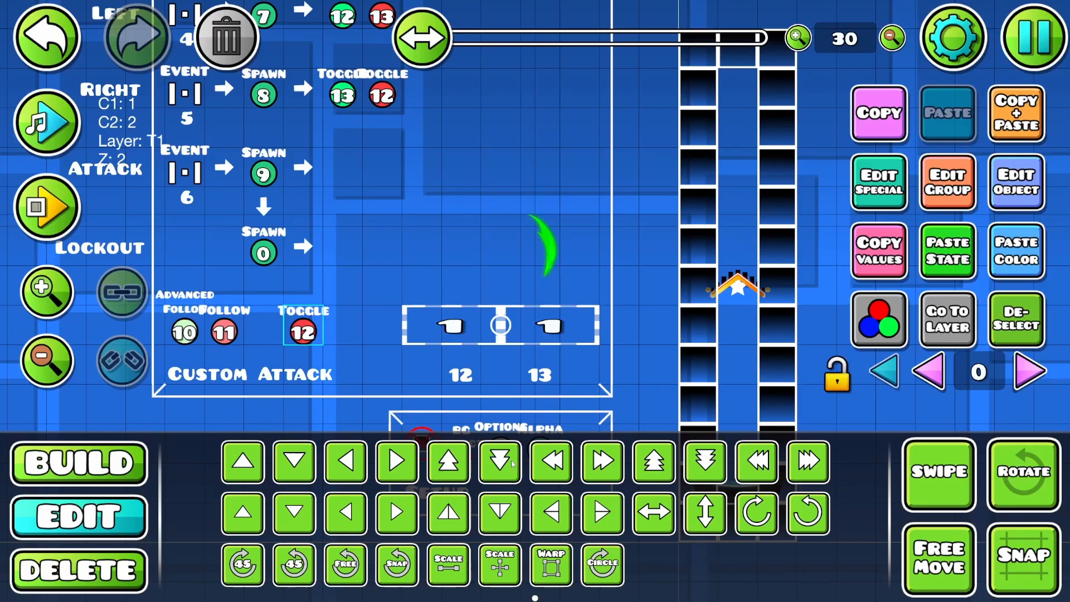
# - Warp the slash to about the right hitbox's width and set its base and detail colors to channel 3
pyautogui.click(552, 564)
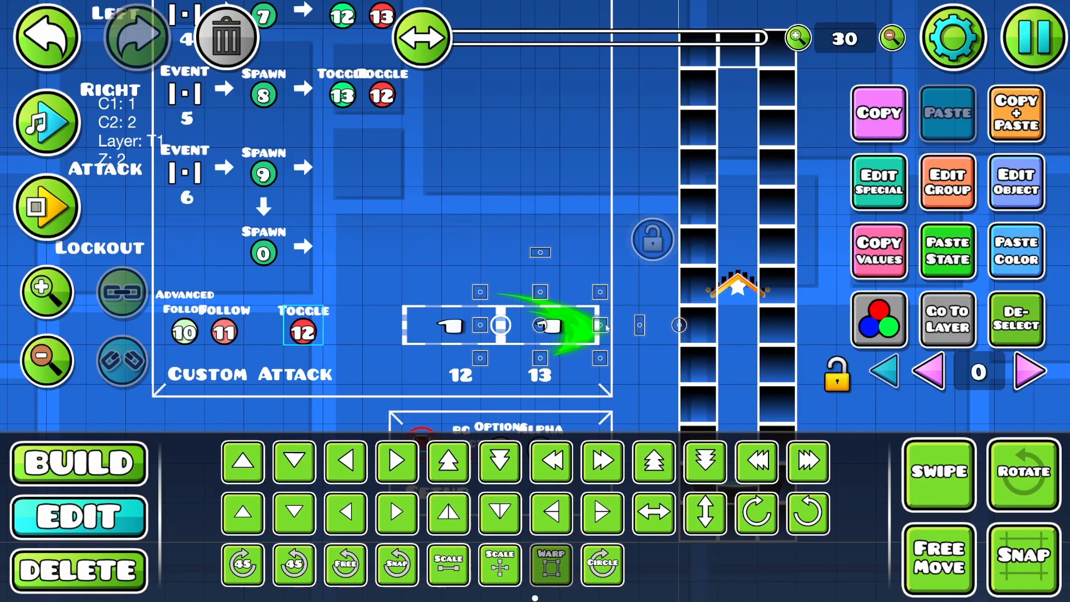
pyautogui.click(1016, 183)
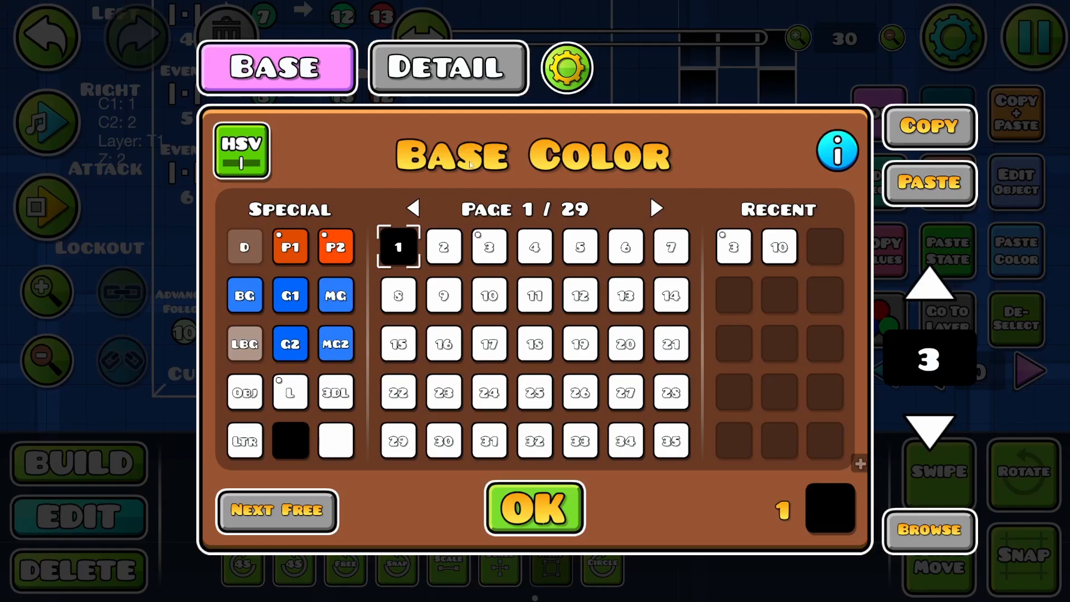
pyautogui.click(449, 67)
pyautogui.click(489, 246)
pyautogui.click(534, 507)
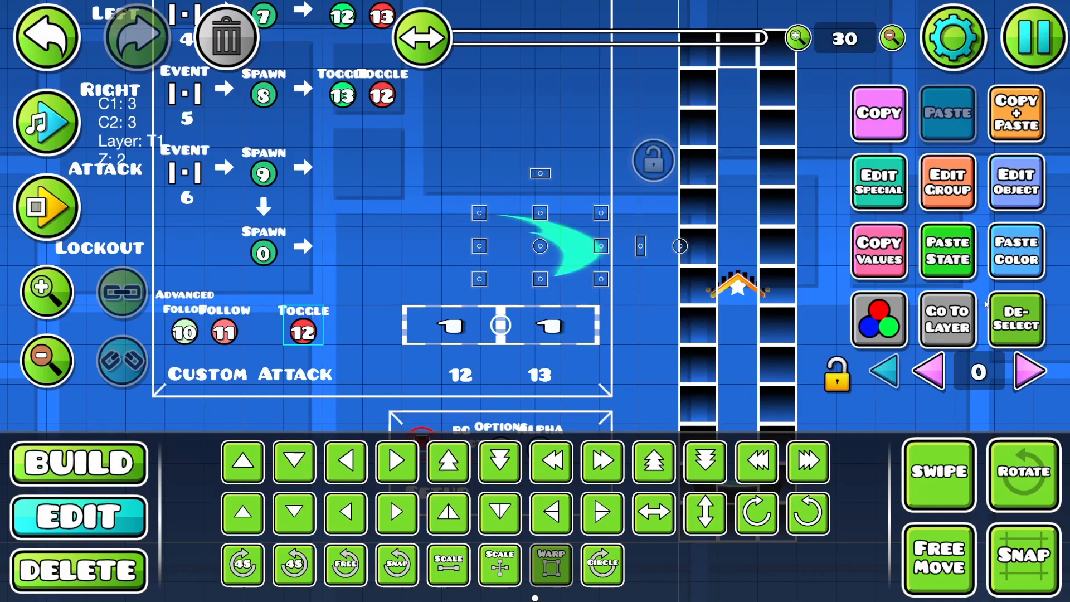
pyautogui.click(1001, 315)
pyautogui.click(532, 235)
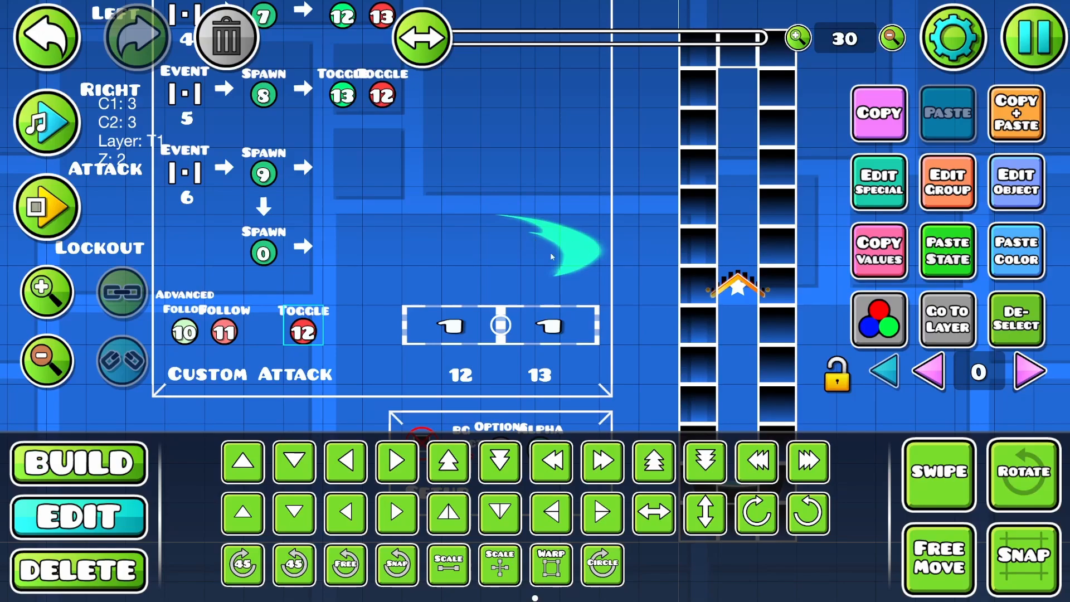
# - Duplicate the slash, mirror the copy horizontally and position it over the left attack hitbox
pyautogui.click(1014, 118)
pyautogui.press('a')
pyautogui.press('a')
pyautogui.press('a')
pyautogui.click(652, 511)
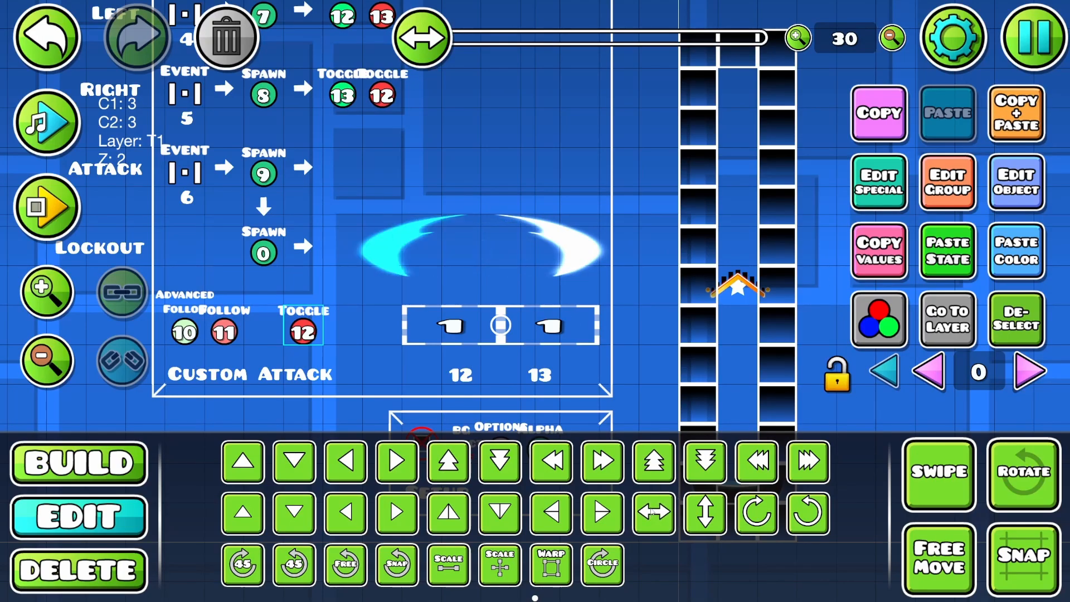
pyautogui.press('d')
pyautogui.press('s')
pyautogui.press('s')
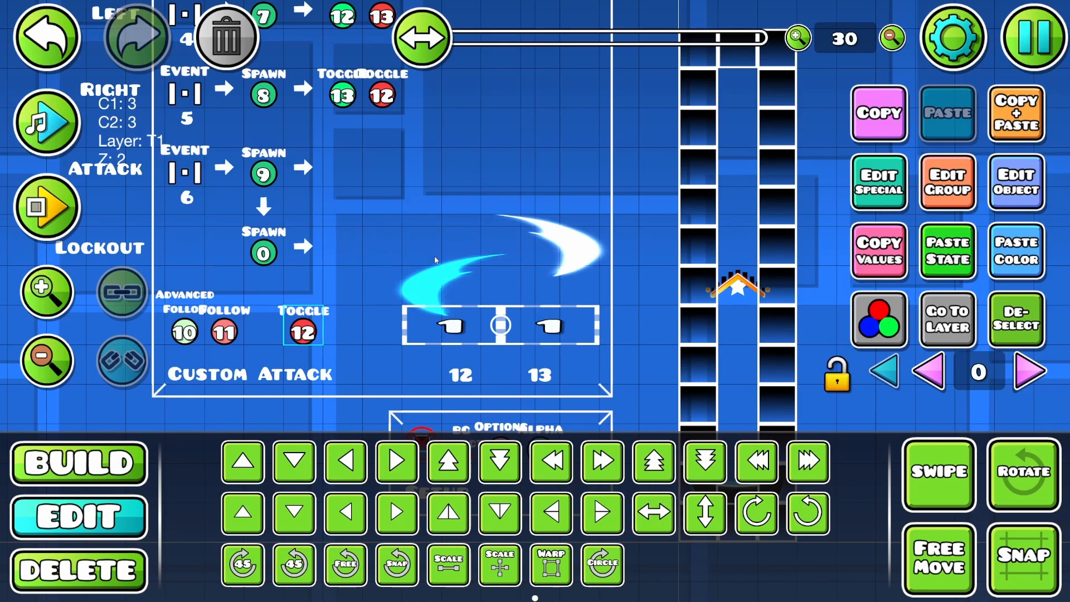
# - Move the original slash down onto the right attack hitbox
pyautogui.click(590, 269)
pyautogui.press('s')
pyautogui.press('s')
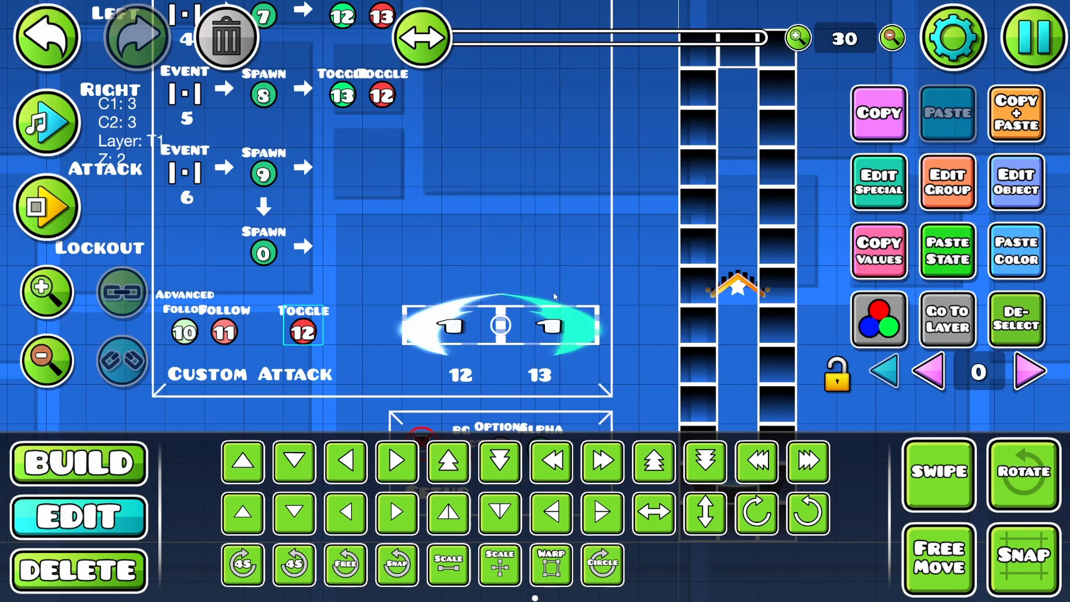
# - Add Group ID 12 to the left slash and Group ID 13 to the right slash
pyautogui.click(947, 182)
pyautogui.click(552, 224)
pyautogui.press('BackSpace')
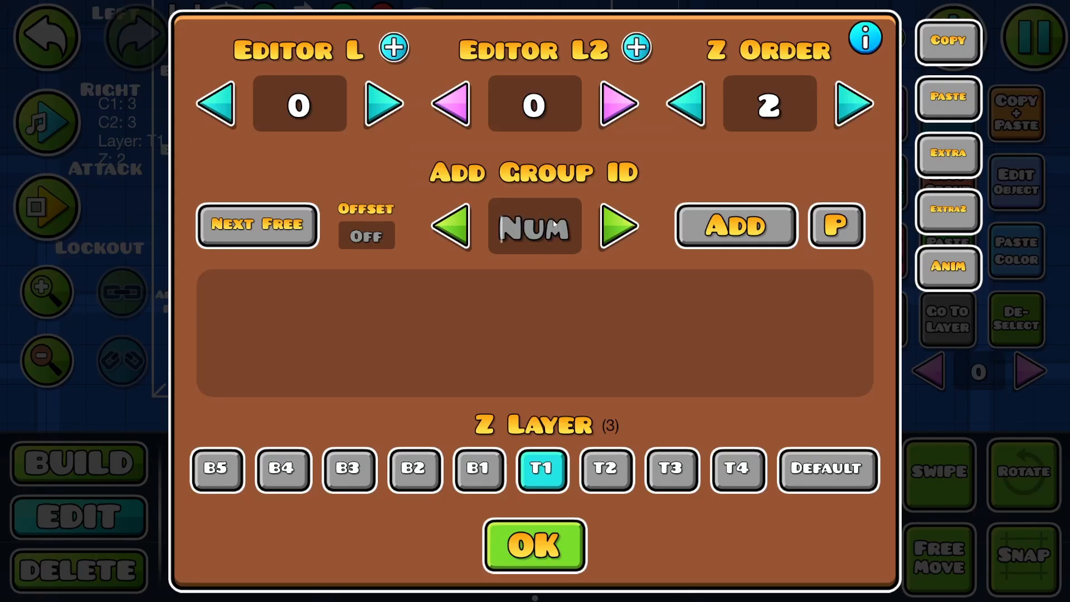
pyautogui.write('12')
pyautogui.click(722, 236)
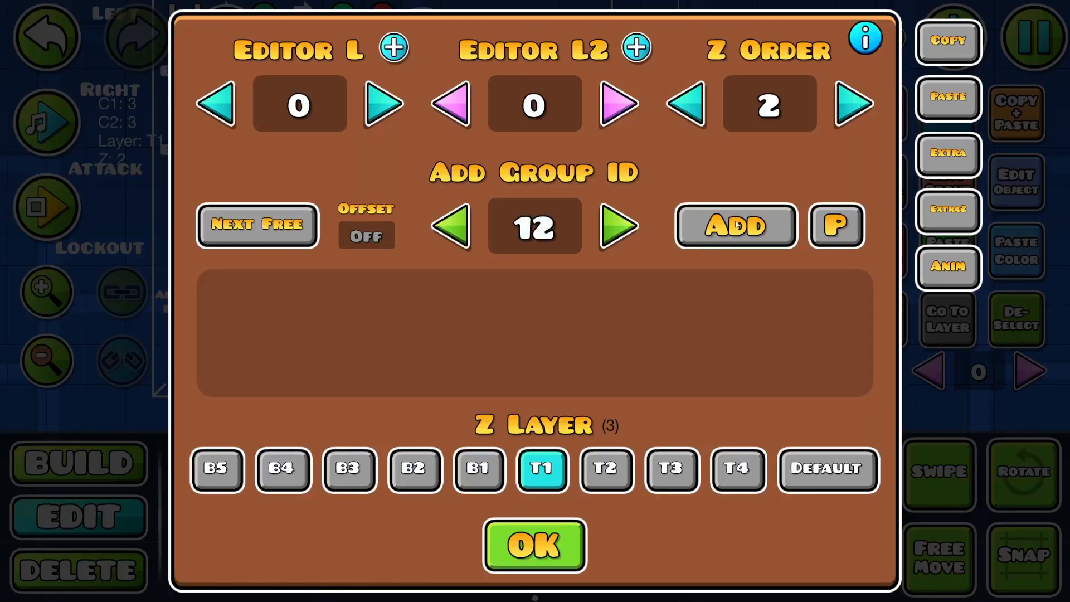
pyautogui.click(735, 234)
pyautogui.click(536, 530)
# - Add Group ID 11 to both slashes together with the two attack hitboxes
pyautogui.keyDown('shift'); pyautogui.click(552, 312); pyautogui.keyUp('shift')
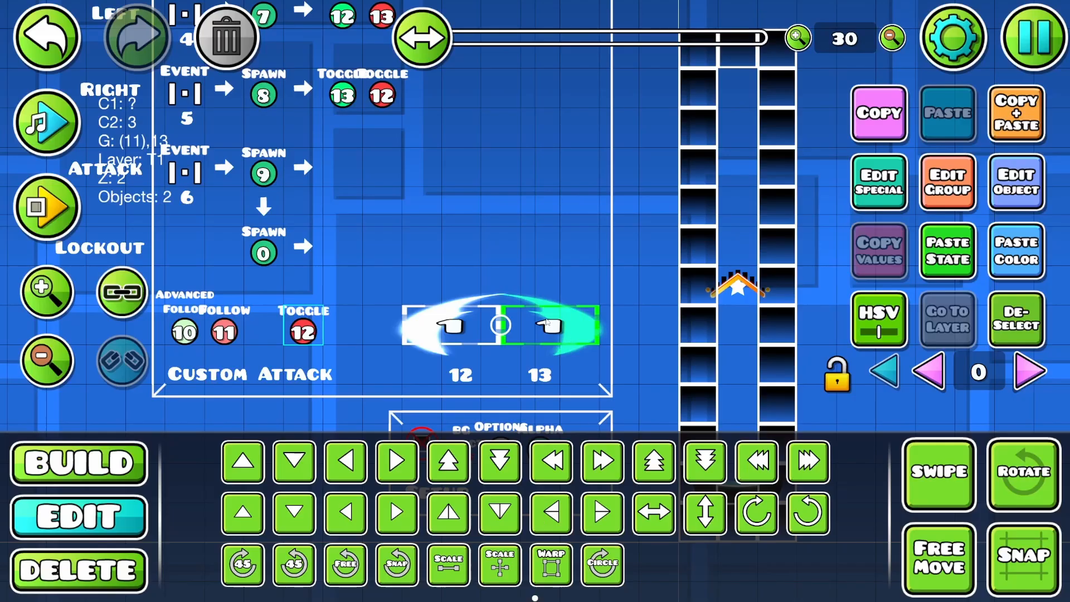
pyautogui.keyDown('shift'); pyautogui.click(447, 312); pyautogui.keyUp('shift')
pyautogui.click(947, 182)
pyautogui.click(450, 221)
pyautogui.click(448, 220)
pyautogui.click(448, 221)
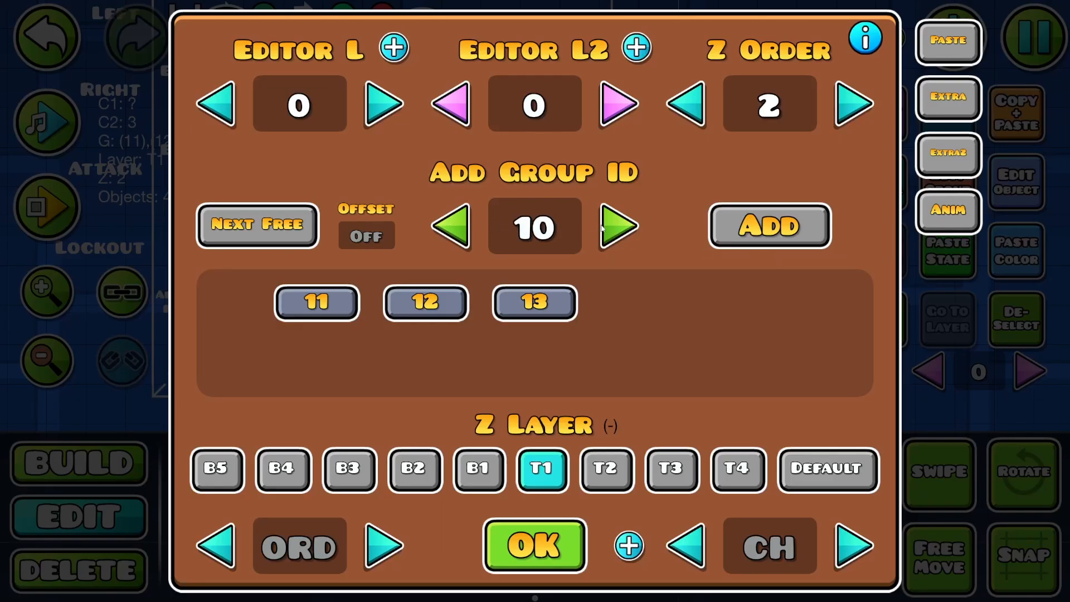
pyautogui.click(603, 225)
pyautogui.click(736, 231)
pyautogui.click(535, 538)
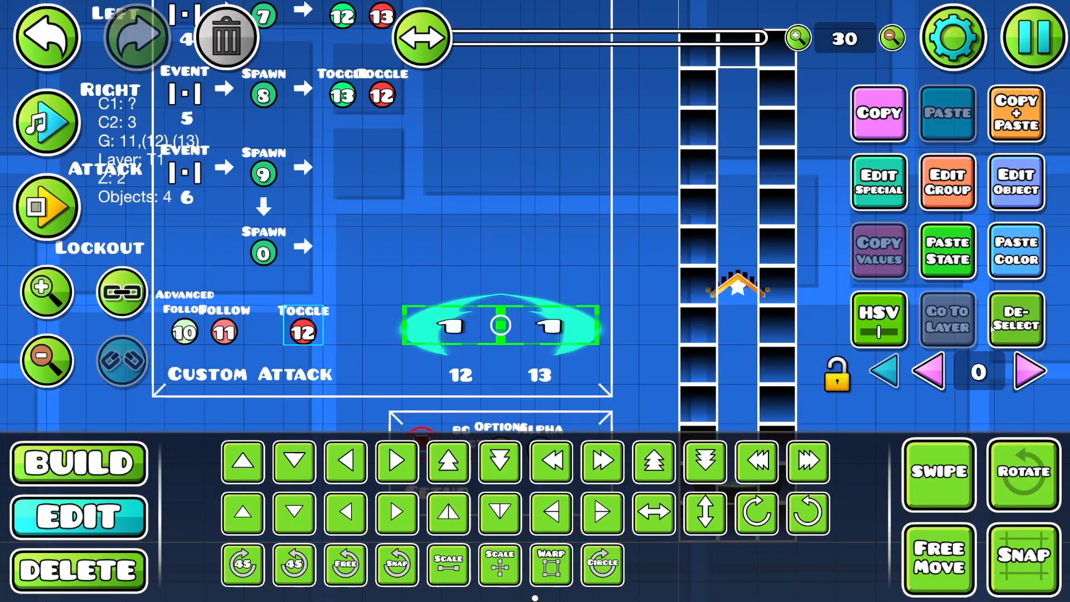
# - Set both slashes' Single Frame to 0 and enable Animate on Trigger for them
pyautogui.click(1011, 320)
pyautogui.click(564, 303)
pyautogui.press('w')
pyautogui.press('s')
pyautogui.moveTo(510, 267); pyautogui.dragTo(630, 251)
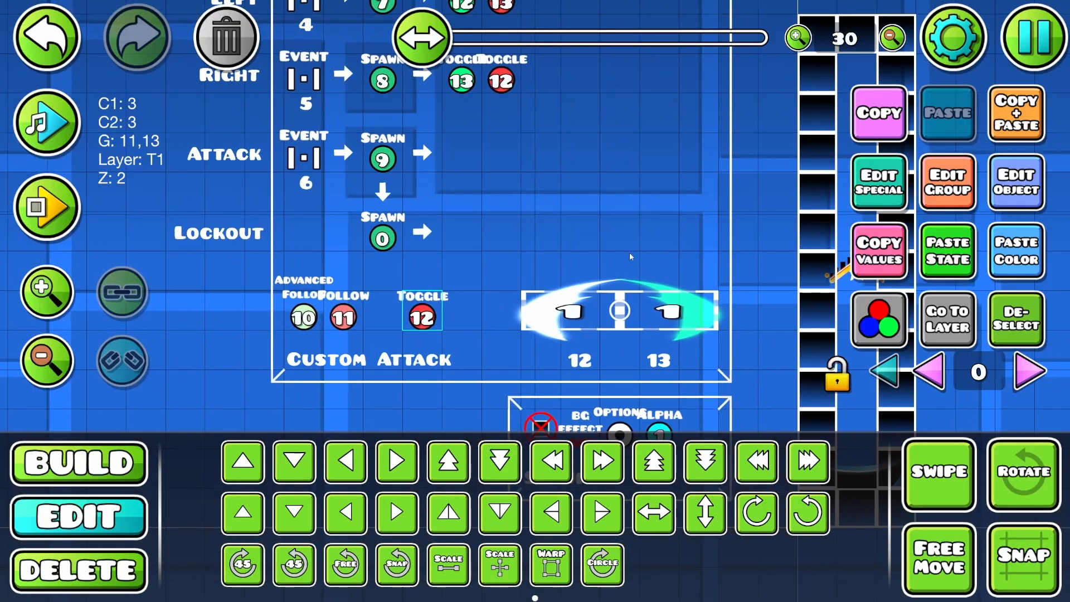
pyautogui.moveTo(637, 322); pyautogui.dragTo(549, 339)
pyautogui.keyDown('shift'); pyautogui.click(490, 333); pyautogui.keyUp('shift')
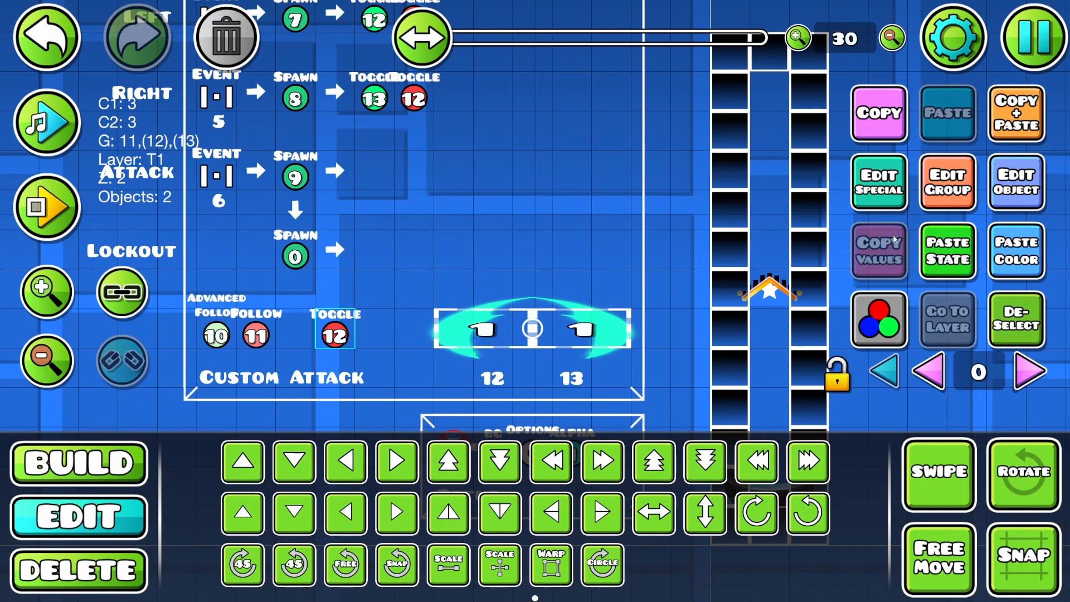
pyautogui.click(892, 201)
pyautogui.click(634, 395)
pyautogui.click(633, 394)
pyautogui.click(633, 395)
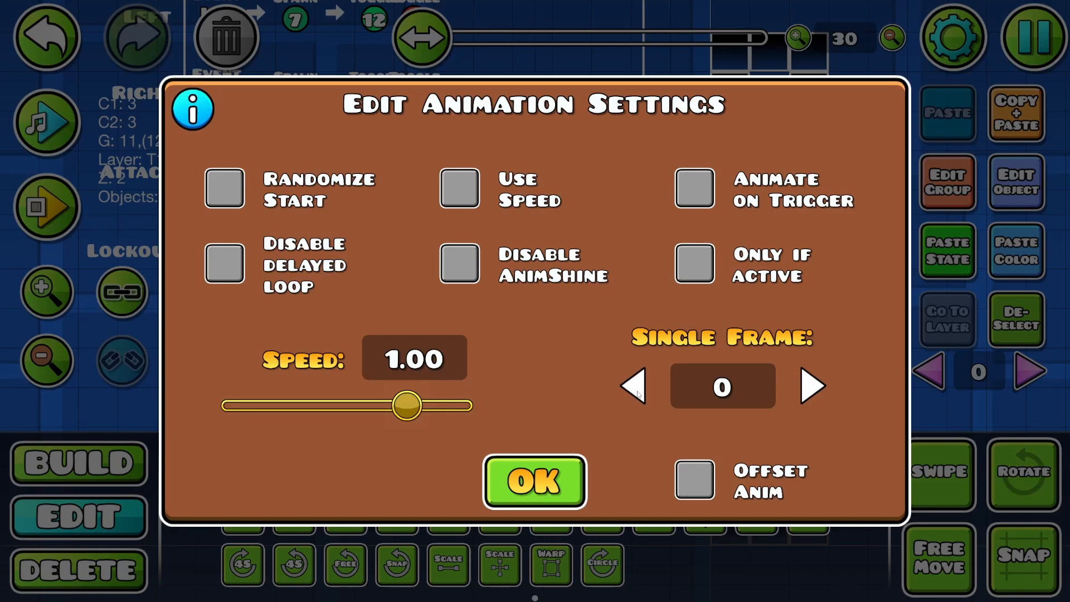
pyautogui.click(709, 193)
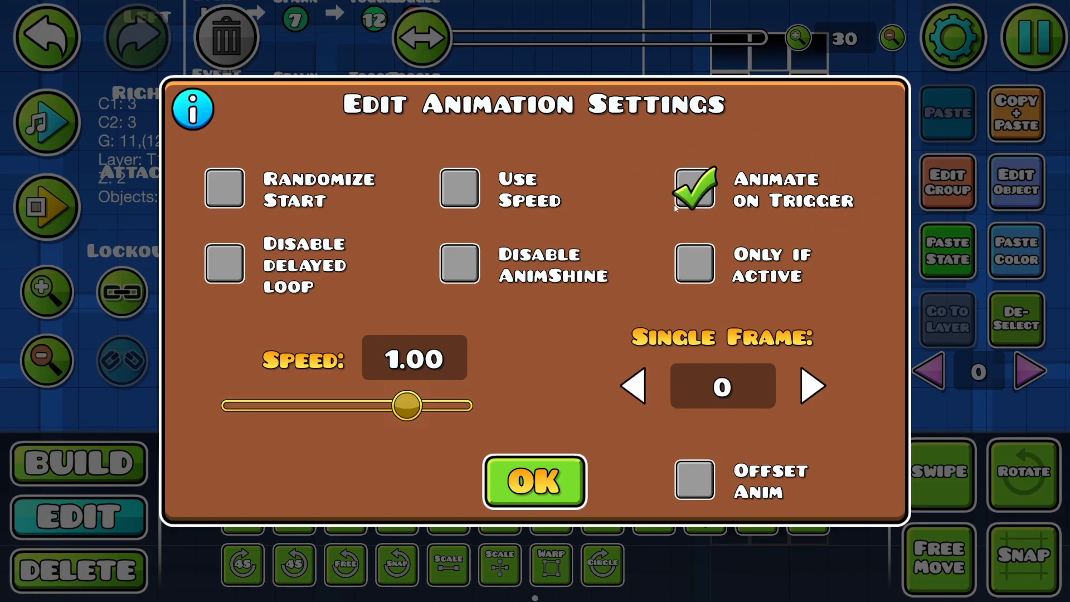
pyautogui.click(533, 480)
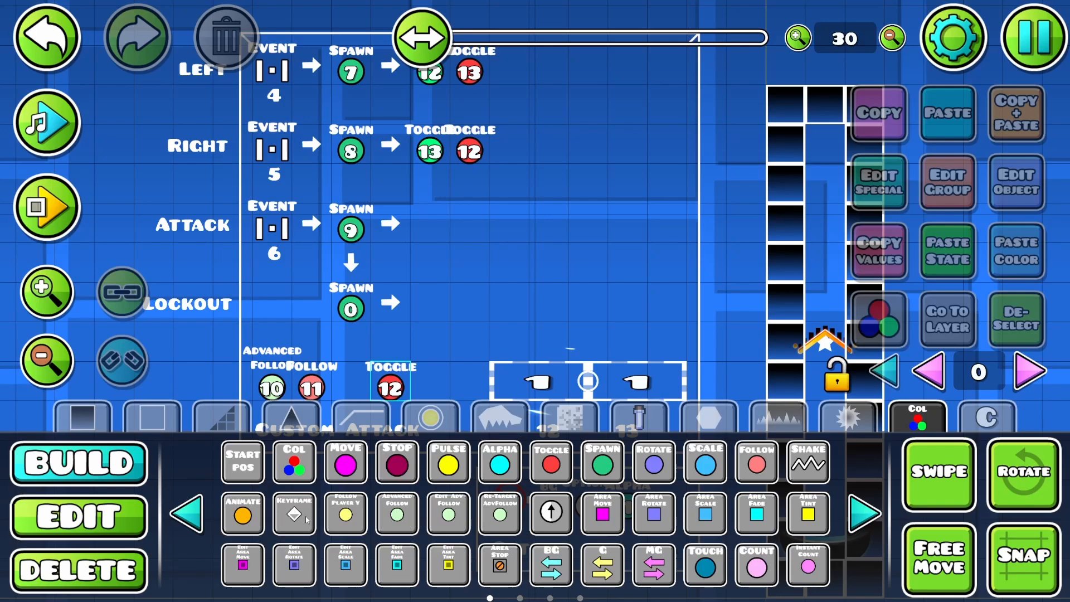
# - Place an Animate trigger in the Attack row, leaving one free spot after the arrow
pyautogui.click(477, 236)
pyautogui.scroll(2, 502, 267)
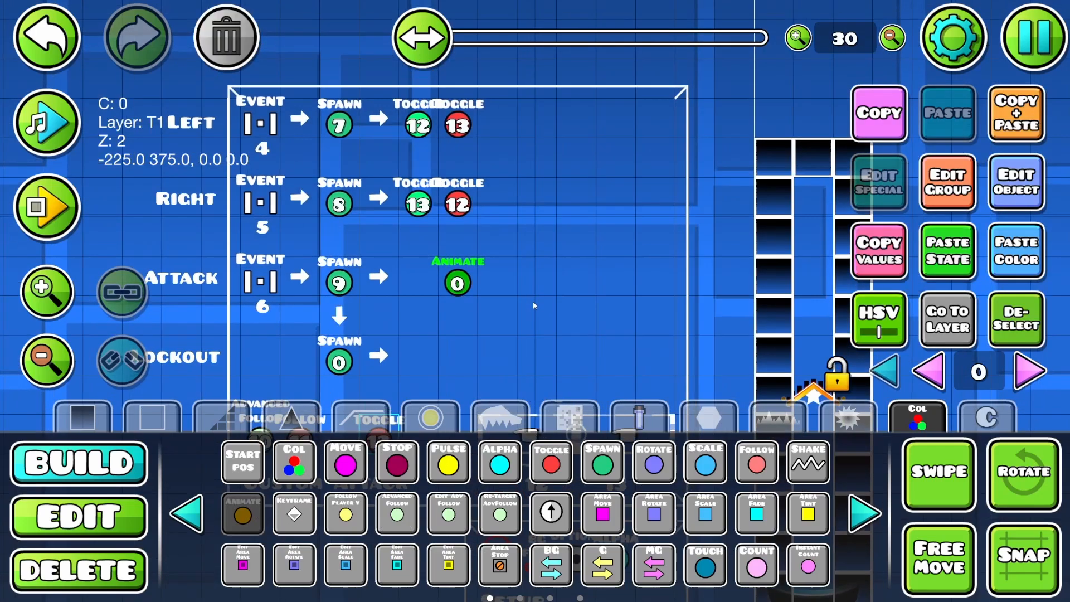
pyautogui.scroll(-2, 587, 185)
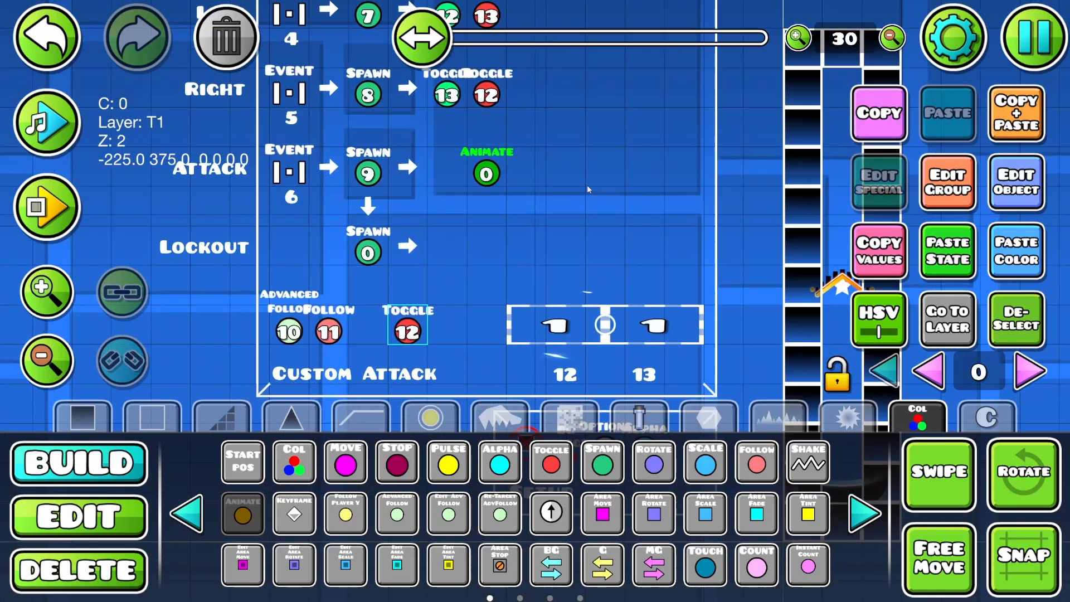
# - Place a Toggle trigger between the Follow trigger and the Group 12 Toggle trigger, set to deactivate Group ID 11
pyautogui.click(550, 464)
pyautogui.click(367, 332)
pyautogui.click(1016, 182)
pyautogui.click(535, 244)
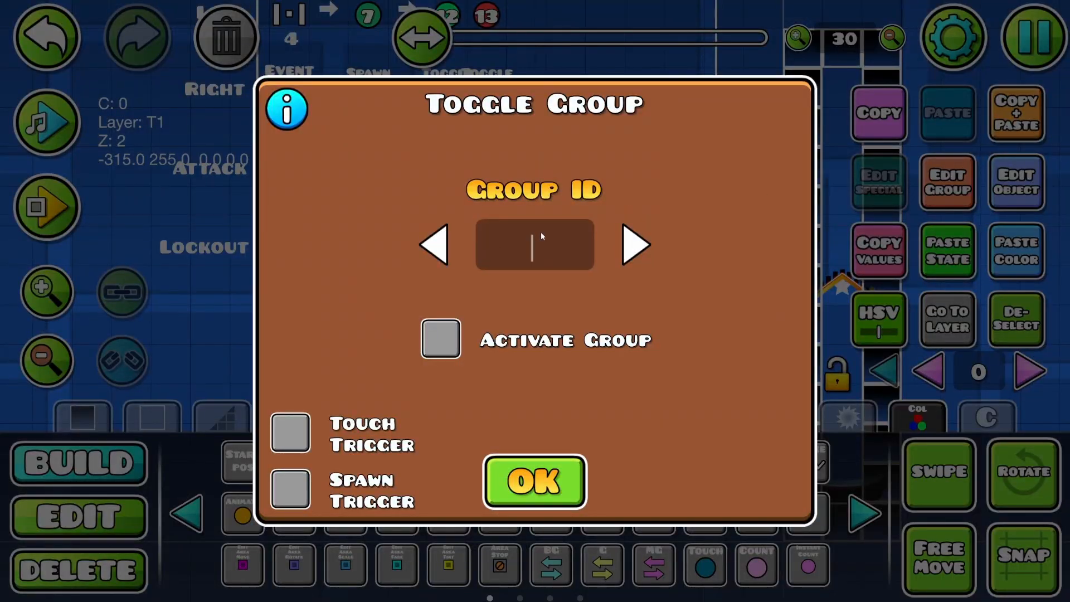
pyautogui.write('11')
pyautogui.click(535, 479)
# - Disable Touch Trigger on the Toggle trigger that deactivates Group 12, in the row with the Follow triggers
pyautogui.click(78, 516)
pyautogui.click(1015, 186)
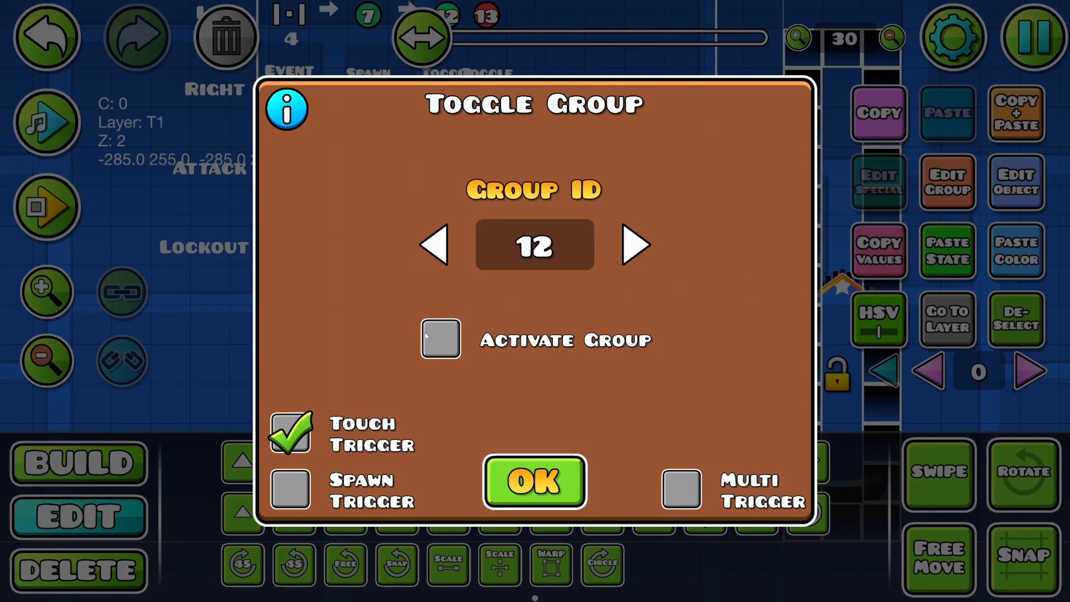
pyautogui.click(289, 430)
pyautogui.click(535, 480)
pyautogui.click(429, 193)
pyautogui.moveTo(428, 188); pyautogui.dragTo(414, 246)
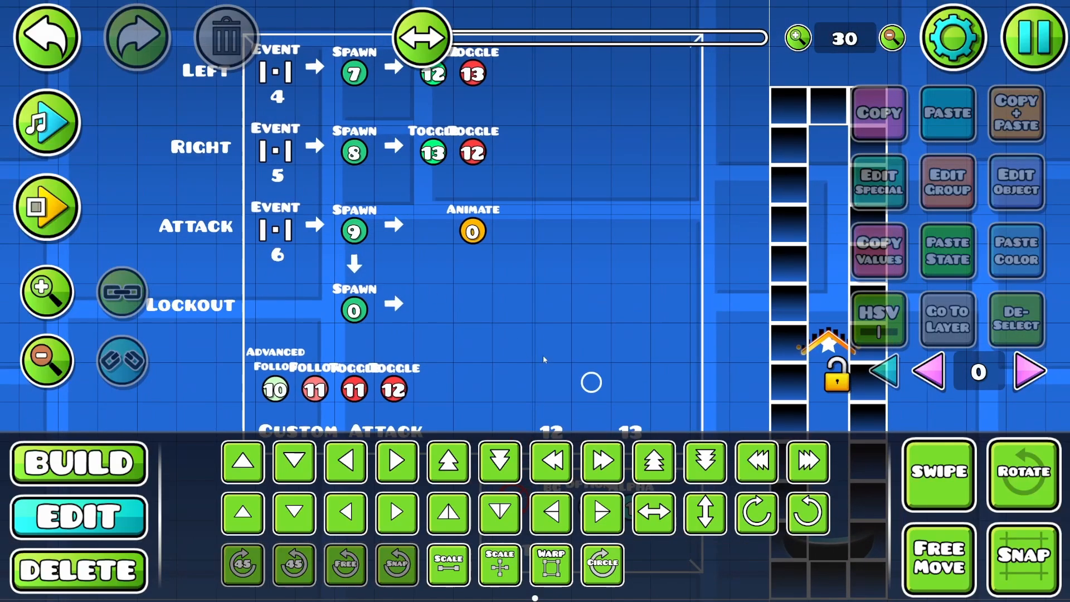
# - Place a Toggle trigger before the Animate trigger in the Attack row, activating Group ID 11 with Spawn Trigger and Multi Trigger enabled
pyautogui.moveTo(591, 383); pyautogui.dragTo(617, 404)
pyautogui.click(538, 308)
pyautogui.click(1038, 323)
pyautogui.click(79, 462)
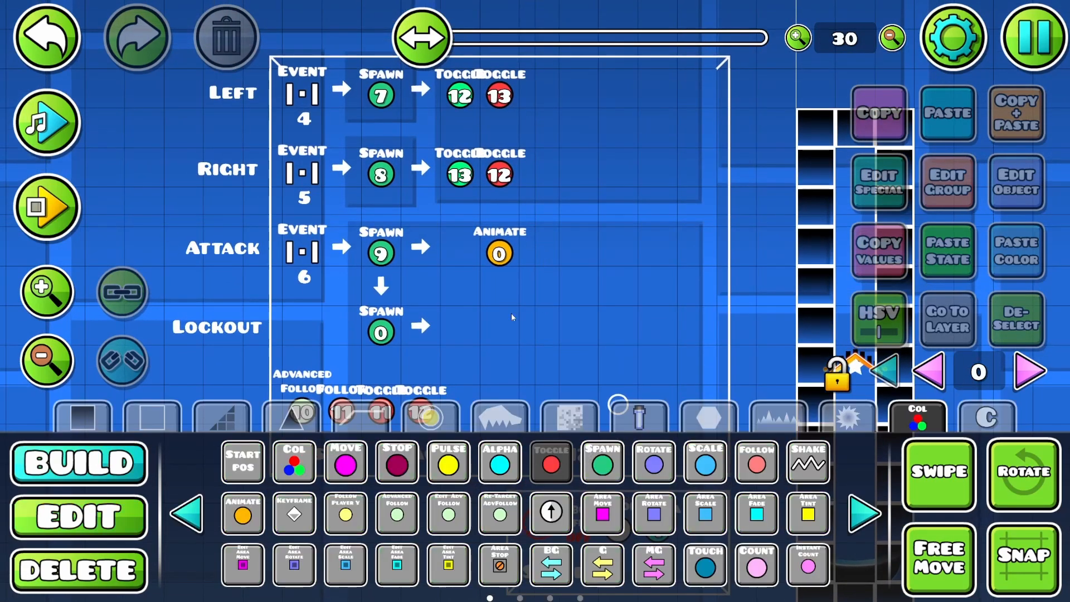
pyautogui.click(442, 252)
pyautogui.click(1015, 182)
pyautogui.click(534, 245)
pyautogui.write('11')
pyautogui.click(440, 338)
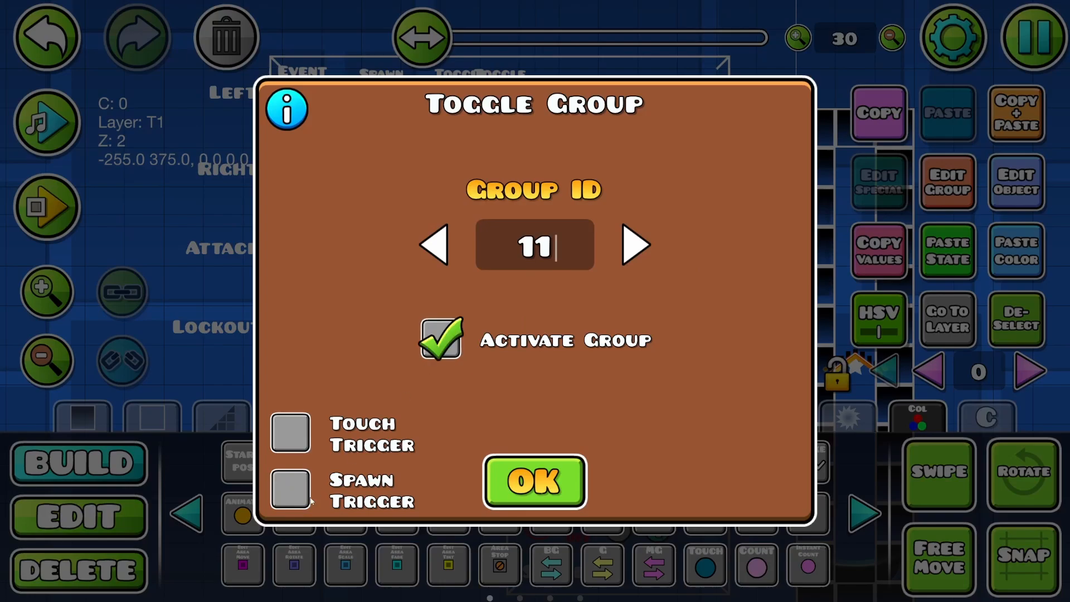
pyautogui.click(289, 489)
pyautogui.click(681, 488)
pyautogui.click(534, 481)
# - Set the Attack row's Animate trigger to Group ID 11 and enable Spawn Trigger and Multi Trigger
pyautogui.click(78, 516)
pyautogui.click(499, 253)
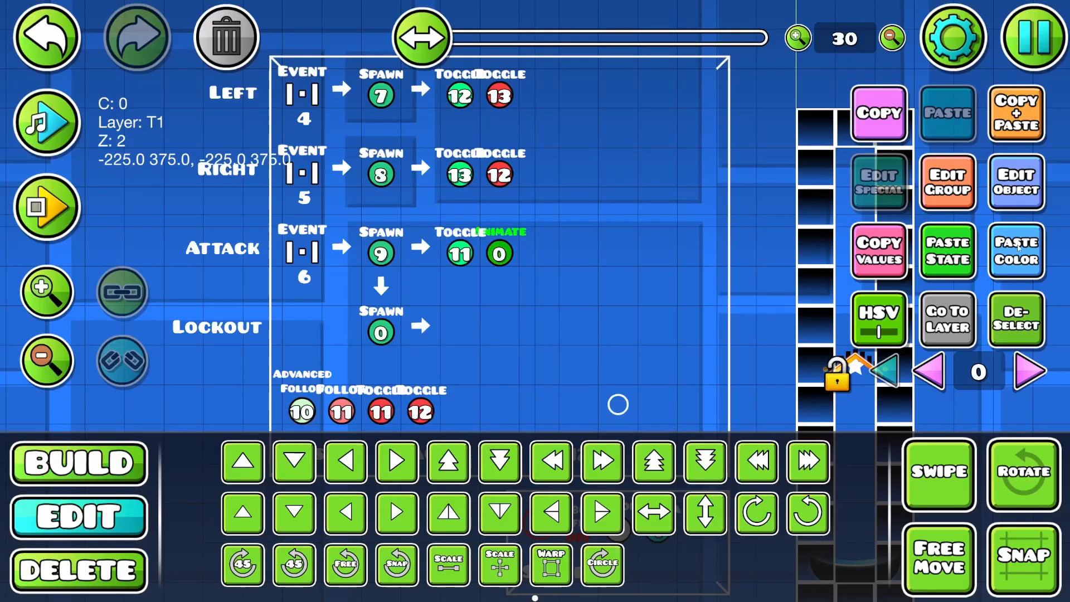
pyautogui.click(1016, 183)
pyautogui.click(534, 226)
pyautogui.write('11')
pyautogui.click(289, 489)
pyautogui.click(681, 488)
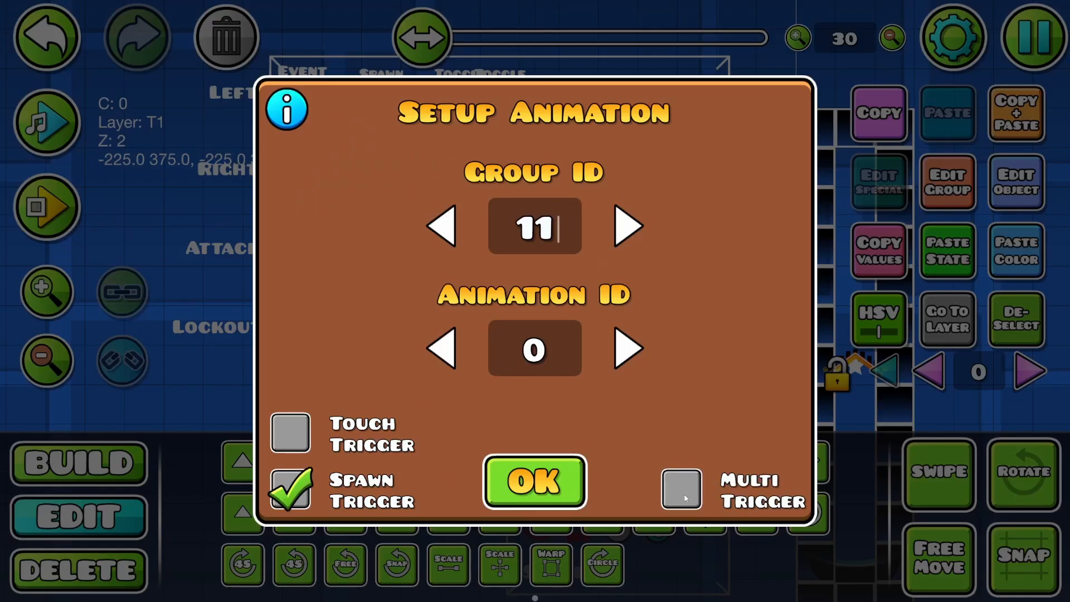
pyautogui.click(568, 480)
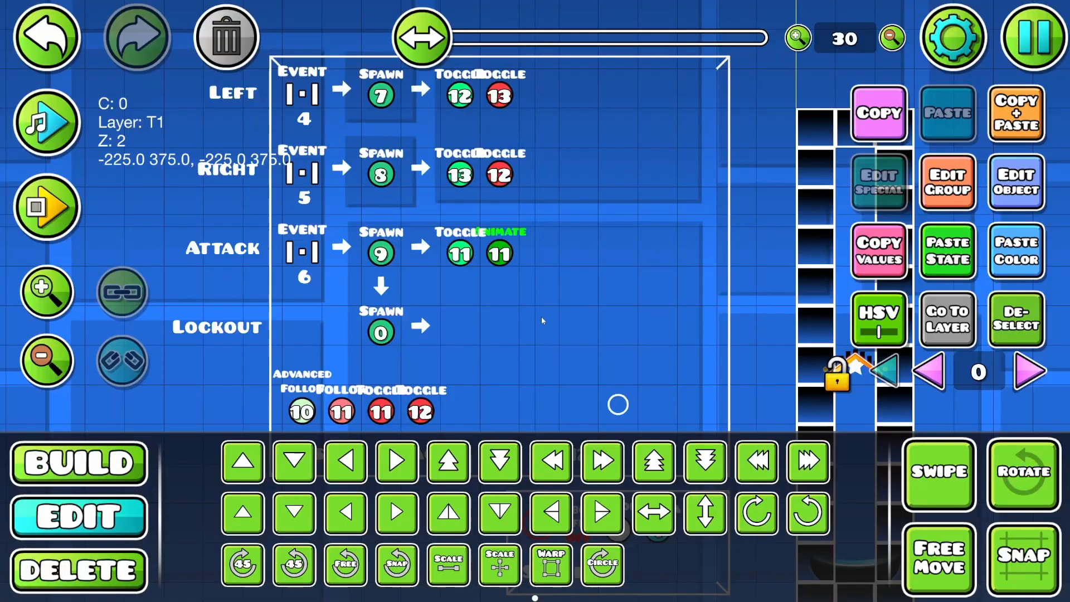
# - Place a Random trigger after the Animate trigger in the Attack row
pyautogui.keyDown('shift'); pyautogui.click(462, 254); pyautogui.keyUp('shift')
pyautogui.hotkey('ctrl', 'c')
pyautogui.hotkey('alt', 'd')
pyautogui.moveTo(475, 279); pyautogui.dragTo(404, 293)
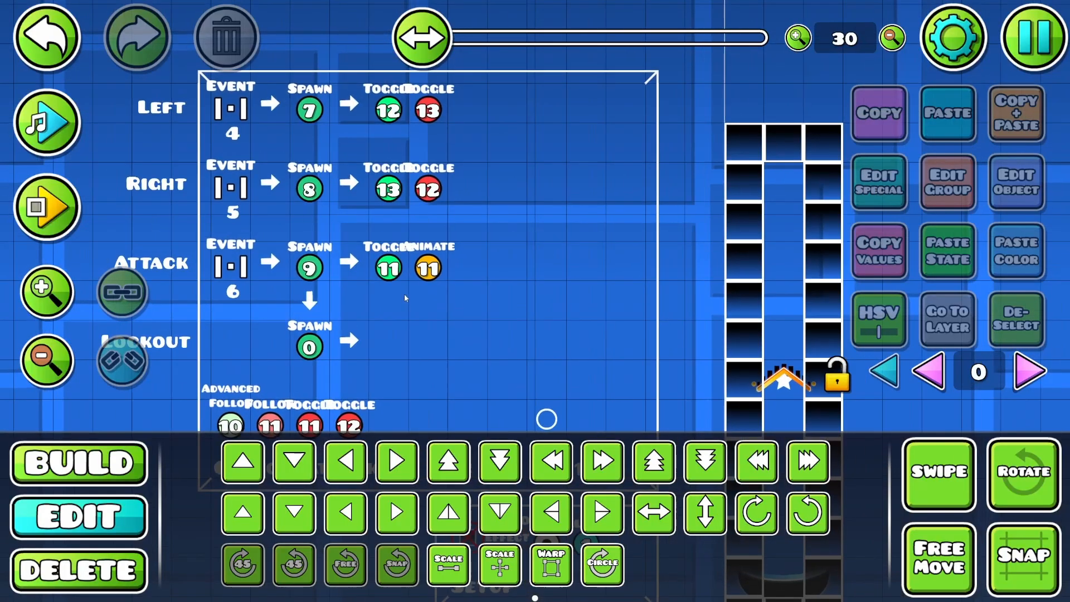
pyautogui.click(114, 468)
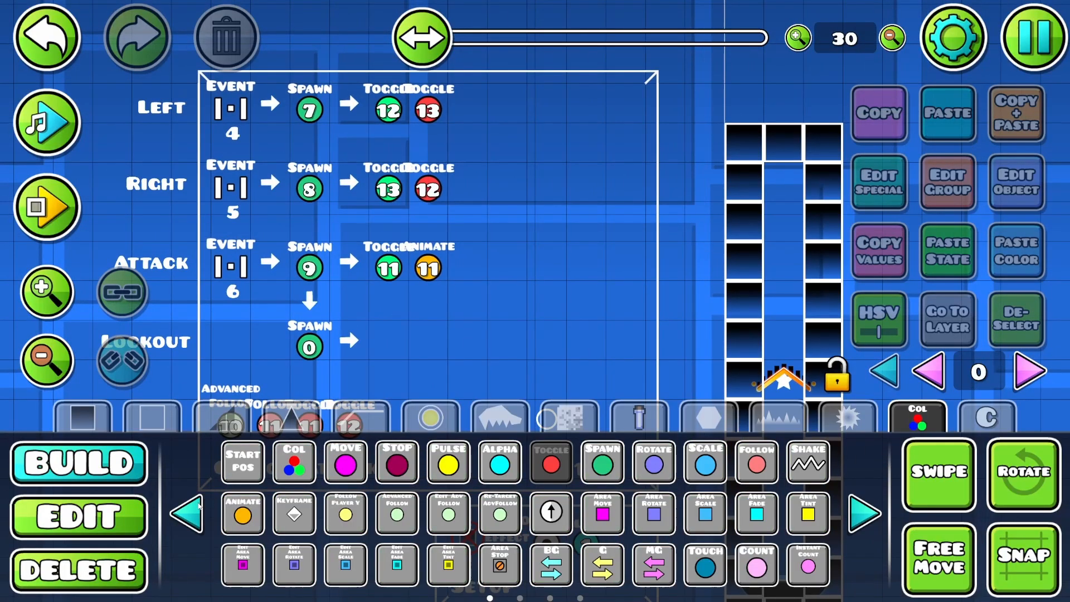
pyautogui.click(192, 508)
pyautogui.click(195, 509)
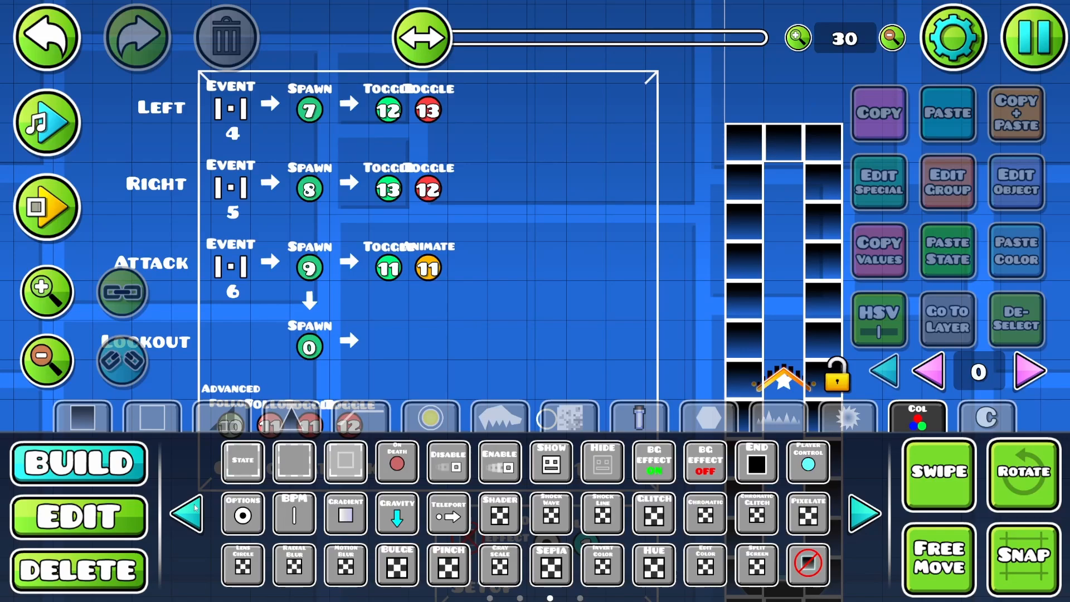
pyautogui.click(186, 513)
pyautogui.click(602, 463)
pyautogui.click(481, 272)
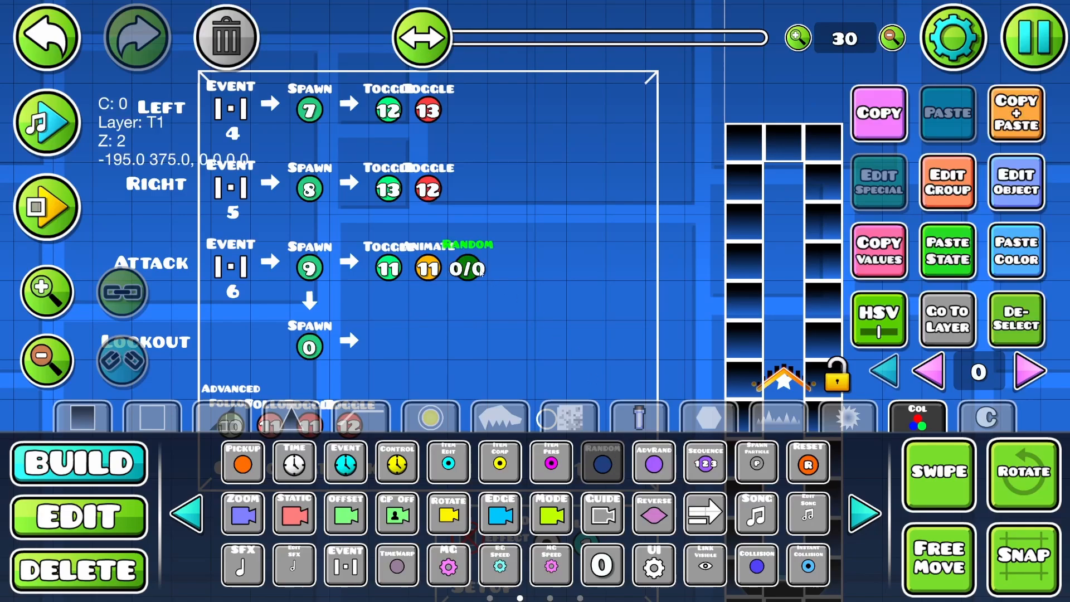
# - Place an SFX trigger below the Random trigger, search the SFX library for "swoosh", and assign Swoosh A 01
pyautogui.moveTo(546, 418); pyautogui.dragTo(587, 385)
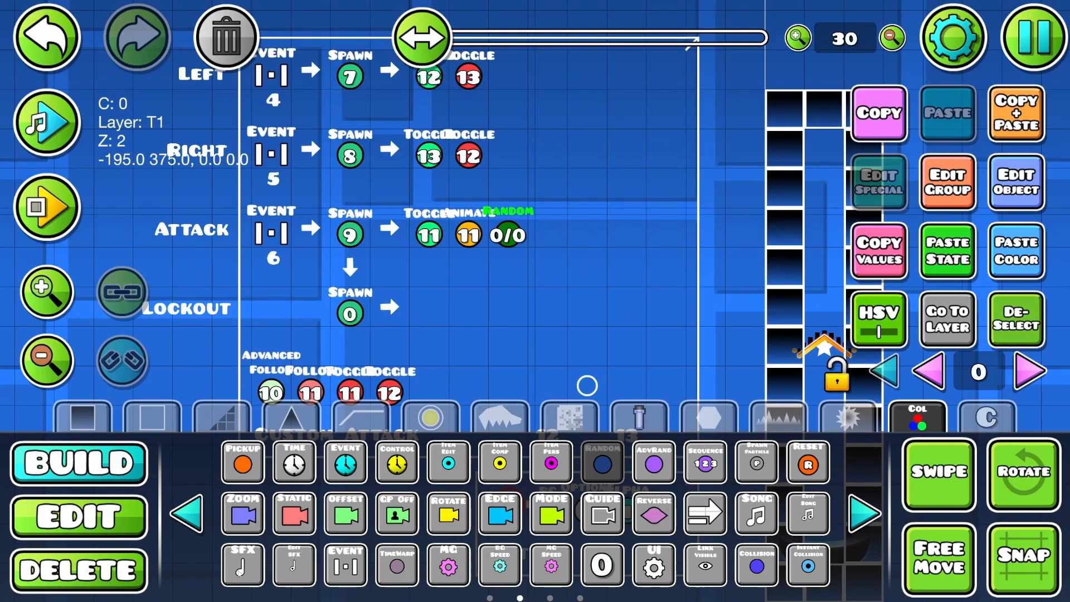
pyautogui.click(242, 566)
pyautogui.click(493, 283)
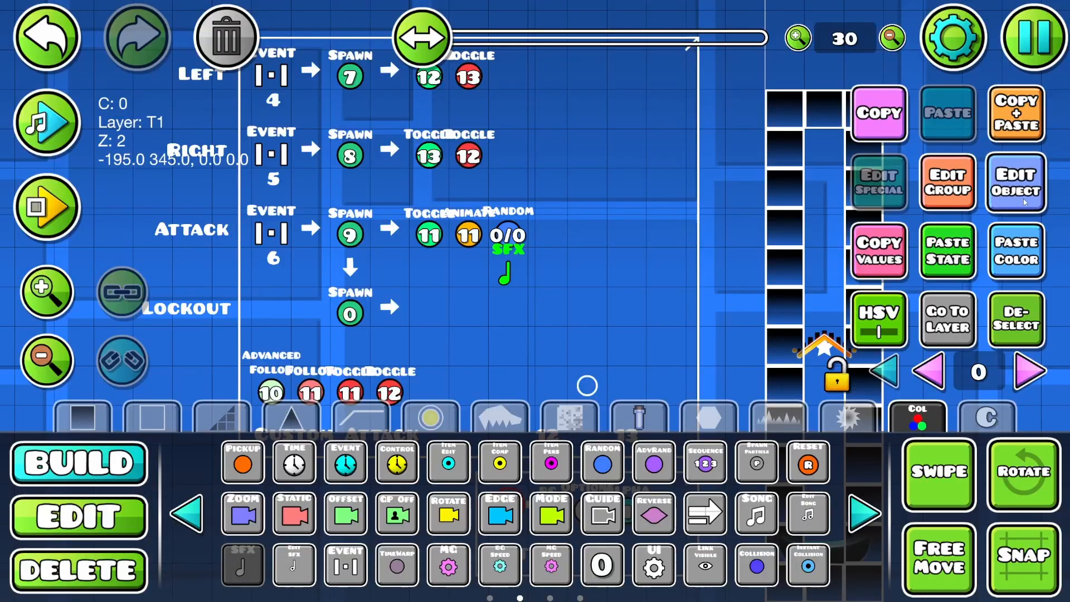
pyautogui.click(1016, 182)
pyautogui.click(848, 91)
pyautogui.click(166, 160)
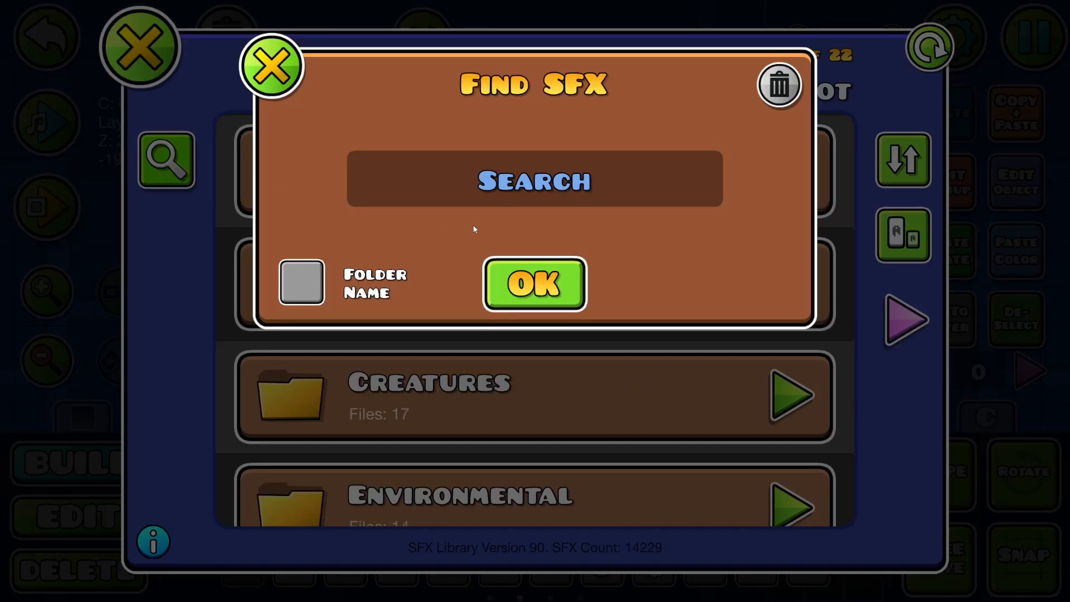
pyautogui.click(496, 202)
pyautogui.write('swooo')
pyautogui.press('BackSpace')
pyautogui.write('sh')
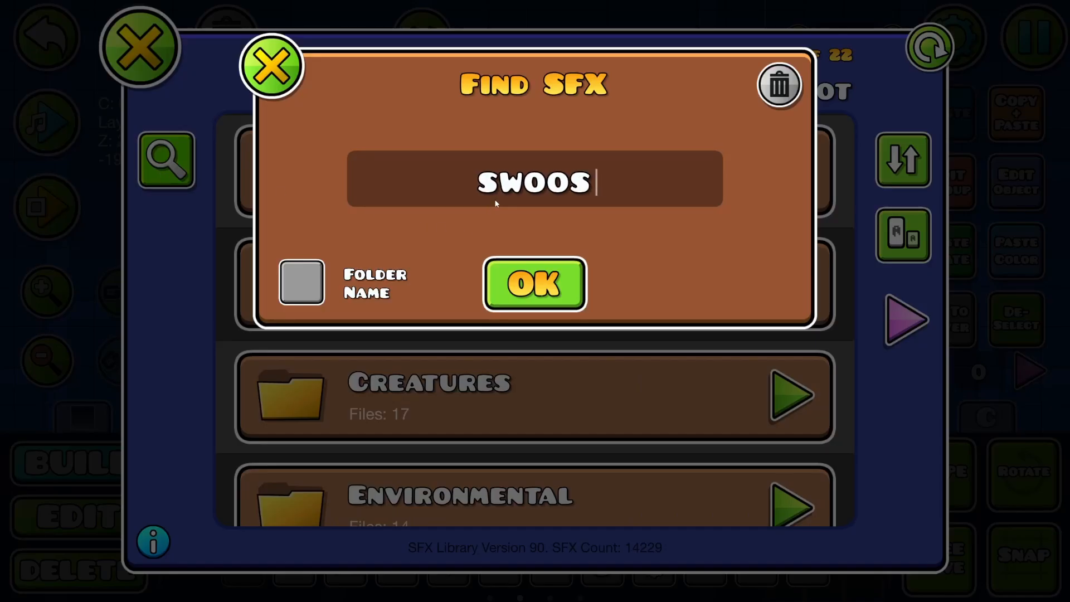
pyautogui.click(564, 285)
pyautogui.scroll(-5, 378, 496)
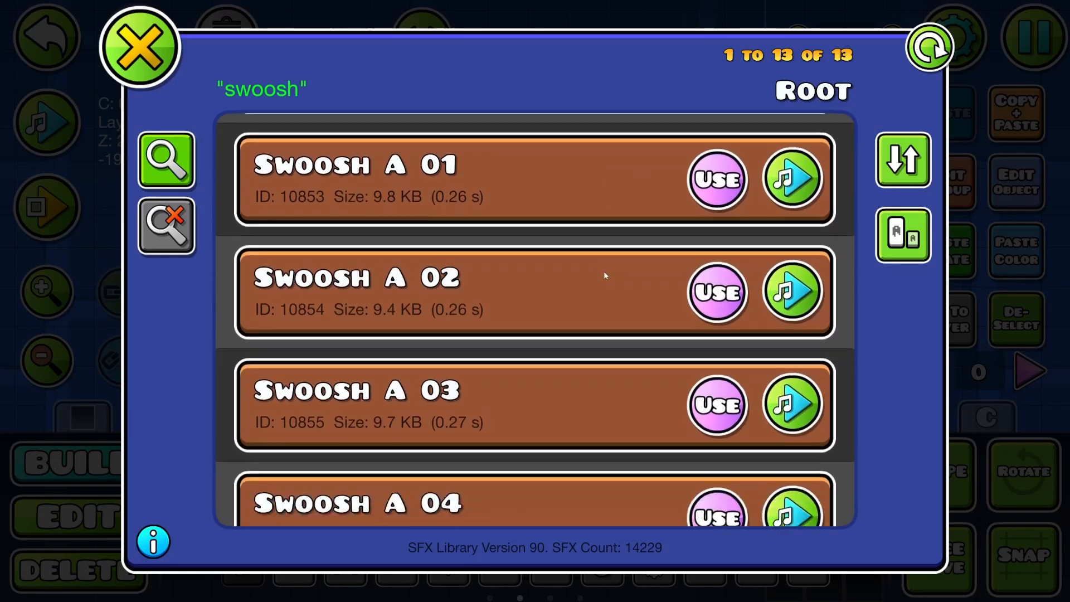
pyautogui.scroll(1, 378, 496)
pyautogui.click(718, 219)
pyautogui.click(170, 66)
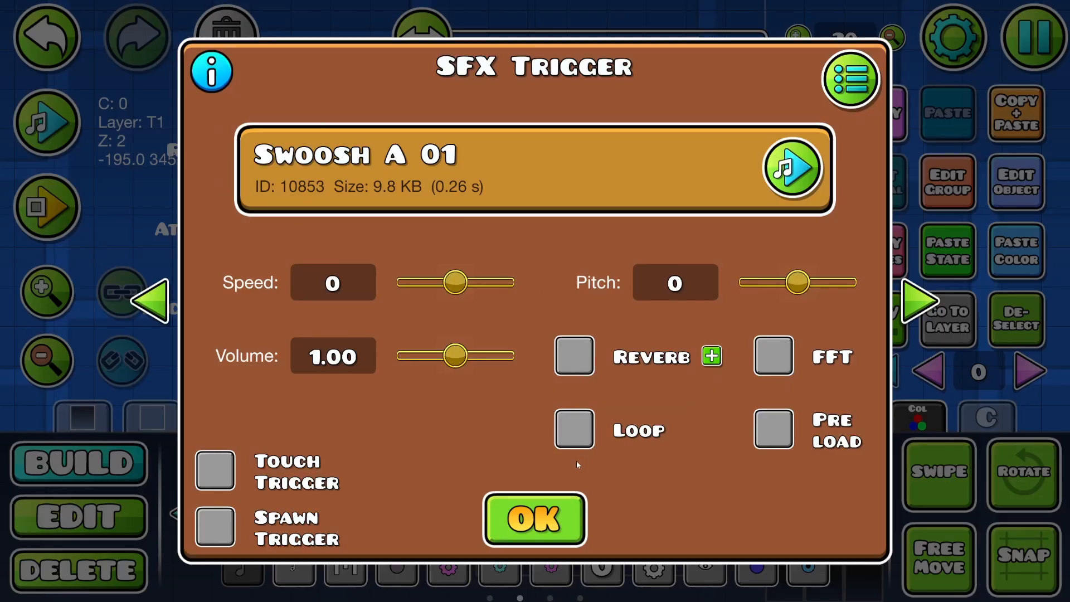
# - Enable Spawn Trigger and Multi Trigger on the Swoosh A 01 SFX trigger and set its volume to 1.50
pyautogui.click(215, 526)
pyautogui.click(757, 526)
pyautogui.click(362, 367)
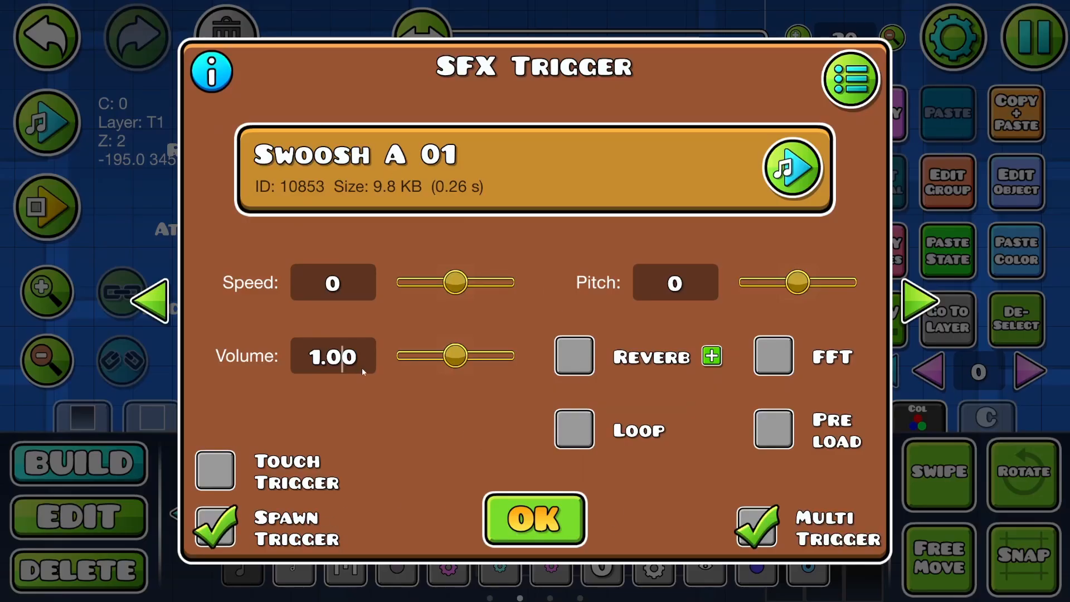
pyautogui.press('BackSpace')
pyautogui.write('5')
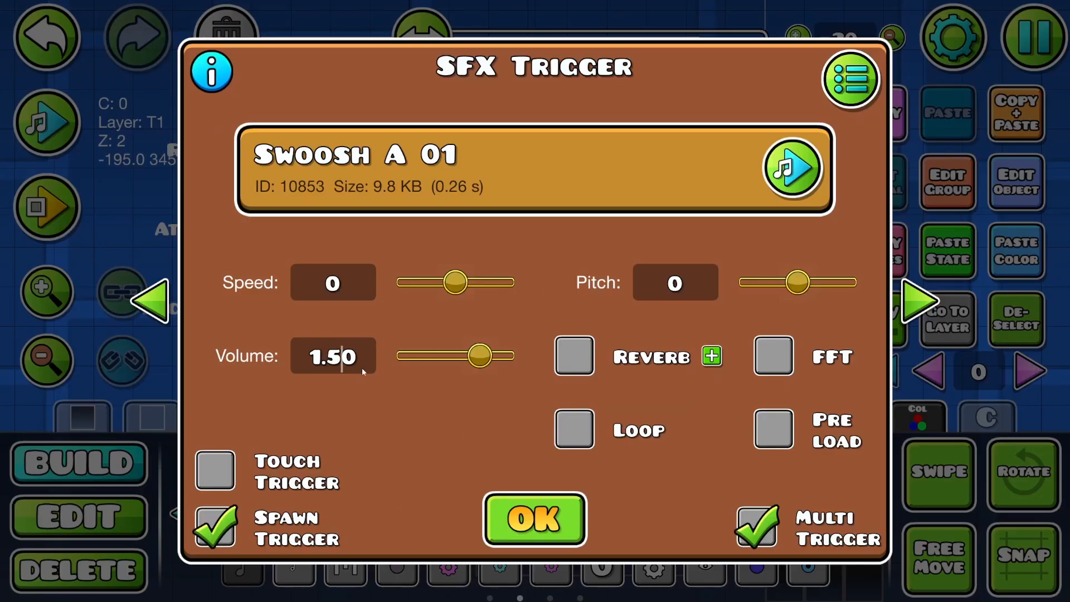
pyautogui.click(545, 505)
# - Shift the SFX trigger one grid space left and place a duplicate of it directly below the Random trigger
pyautogui.moveTo(613, 308); pyautogui.dragTo(646, 306)
pyautogui.press('a')
pyautogui.click(1015, 117)
pyautogui.press('d')
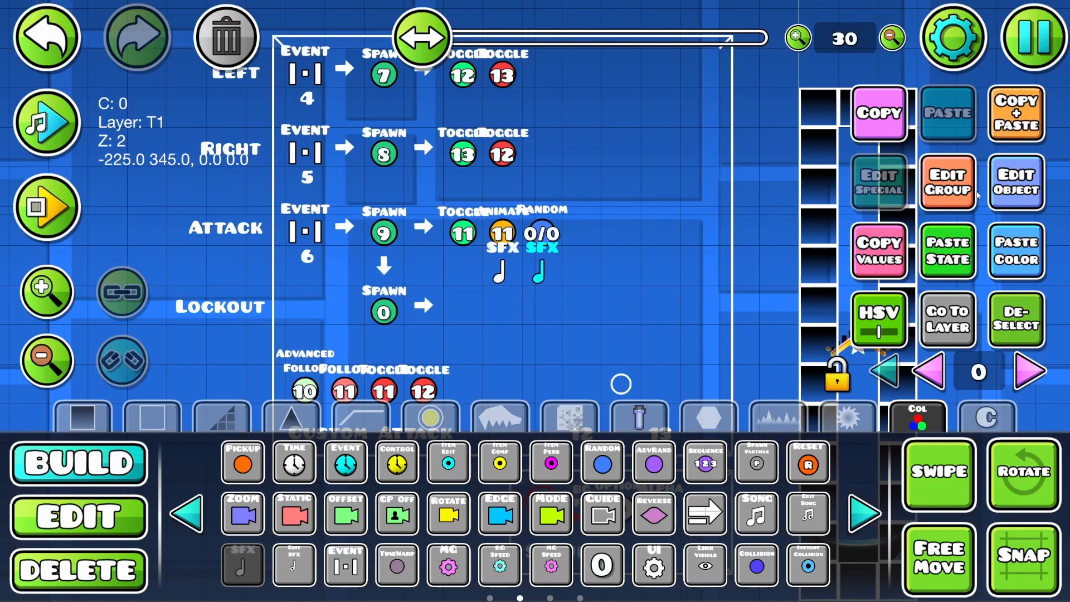
pyautogui.click(949, 183)
pyautogui.press('Escape')
# - Change the duplicated SFX trigger's sound to Swoosh A 02
pyautogui.click(1015, 183)
pyautogui.click(852, 78)
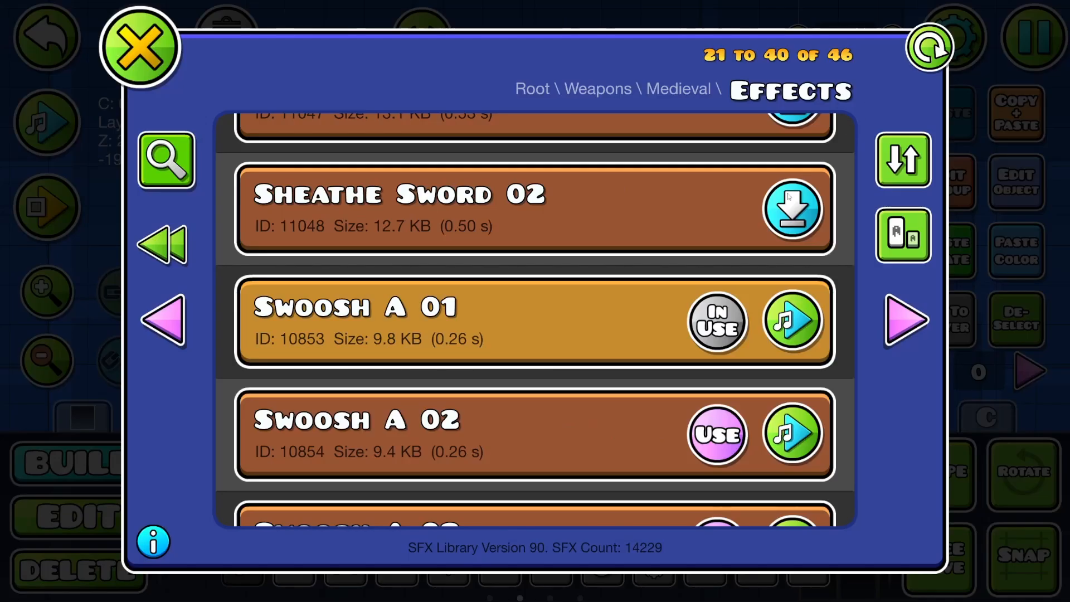
pyautogui.scroll(-2, 643, 336)
pyautogui.click(718, 333)
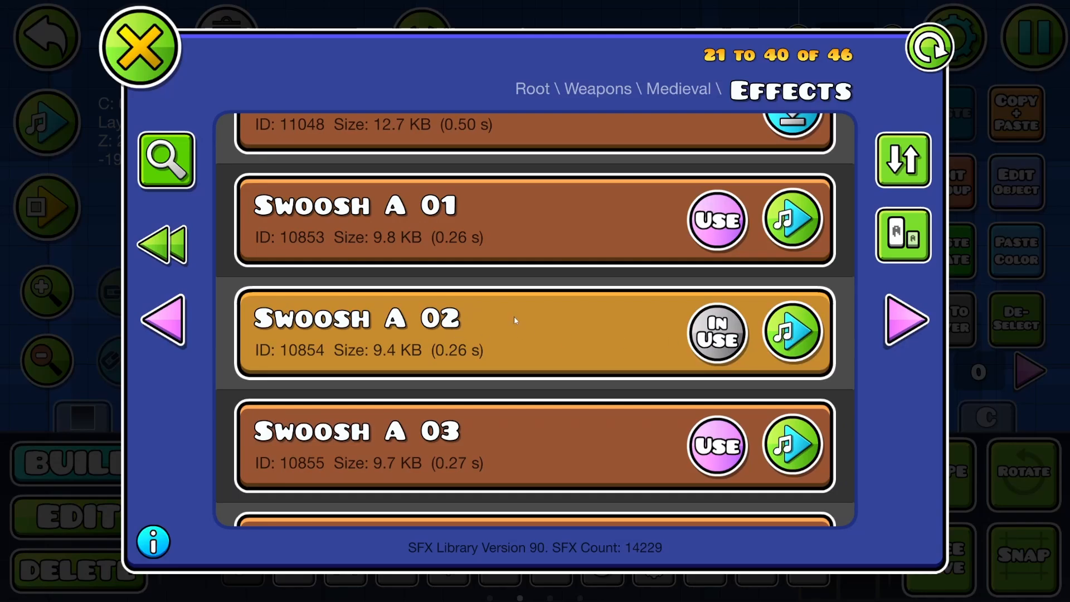
pyautogui.click(172, 68)
pyautogui.click(537, 510)
# - Assign the Swoosh A 01 SFX trigger to the next free group, Group ID 14
pyautogui.click(130, 519)
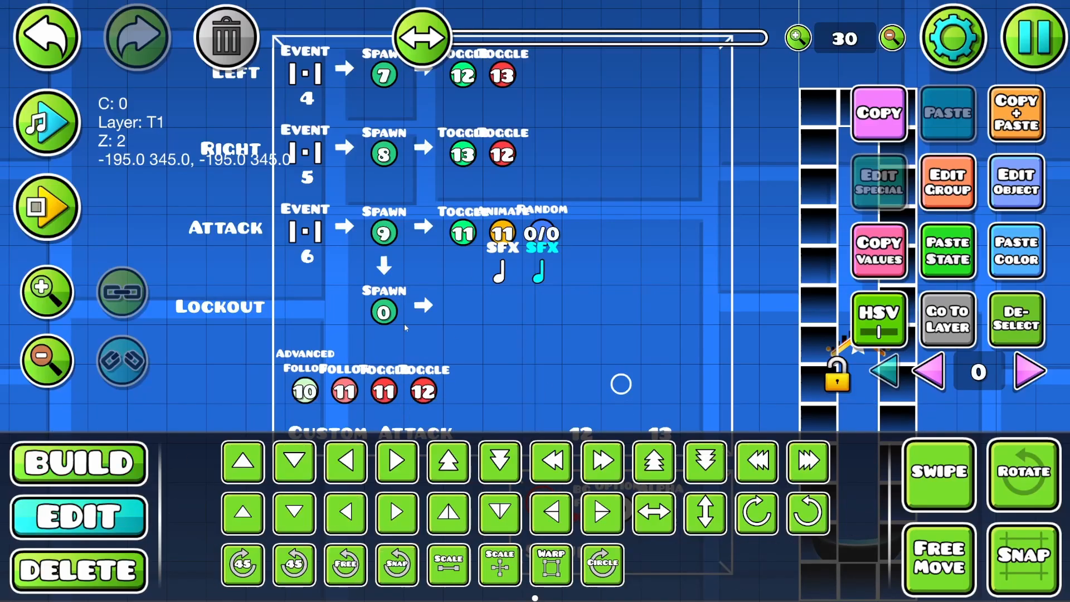
pyautogui.click(514, 270)
pyautogui.click(948, 183)
pyautogui.click(258, 226)
pyautogui.click(737, 226)
pyautogui.click(535, 545)
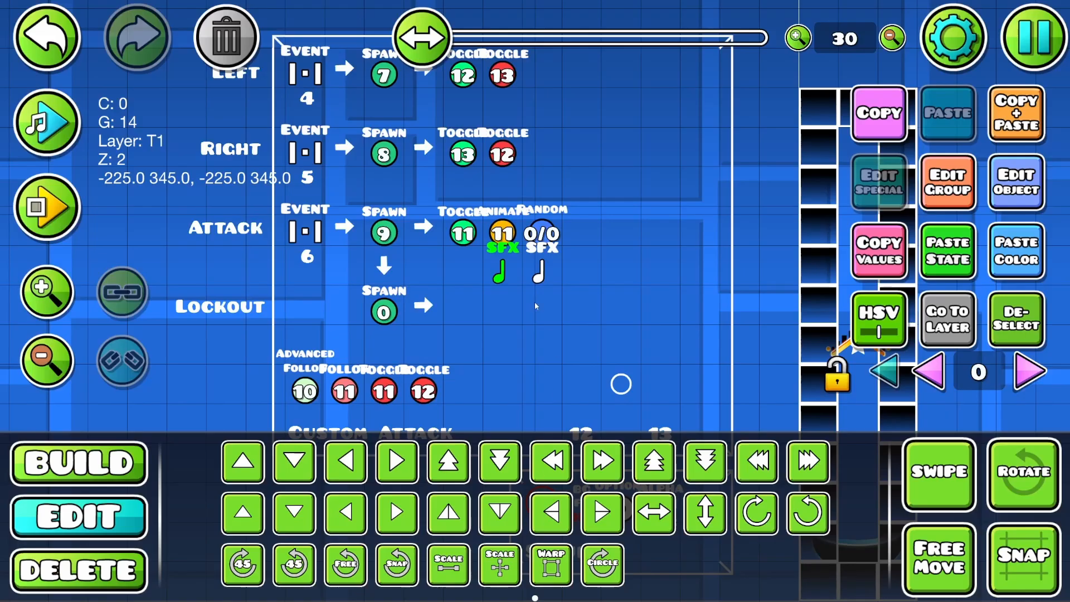
# - Assign the Swoosh A 02 SFX trigger to the next free group, Group ID 15
pyautogui.click(541, 272)
pyautogui.click(948, 182)
pyautogui.click(258, 225)
pyautogui.click(737, 226)
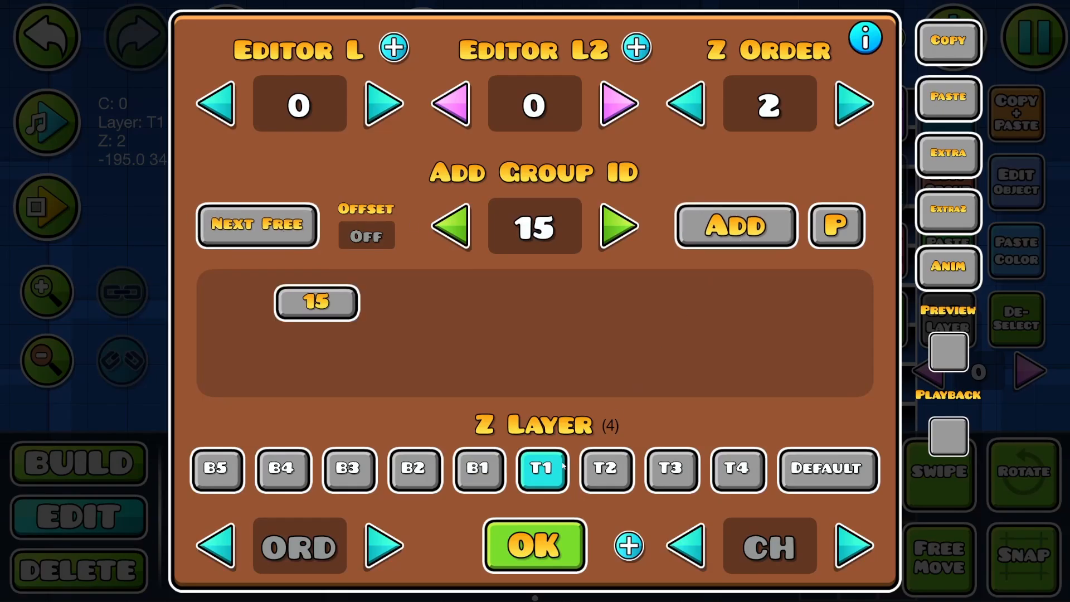
pyautogui.click(535, 545)
# - Nudge both SFX triggers half a grid space right and scale them to 0.50 beneath the Random trigger
pyautogui.click(602, 514)
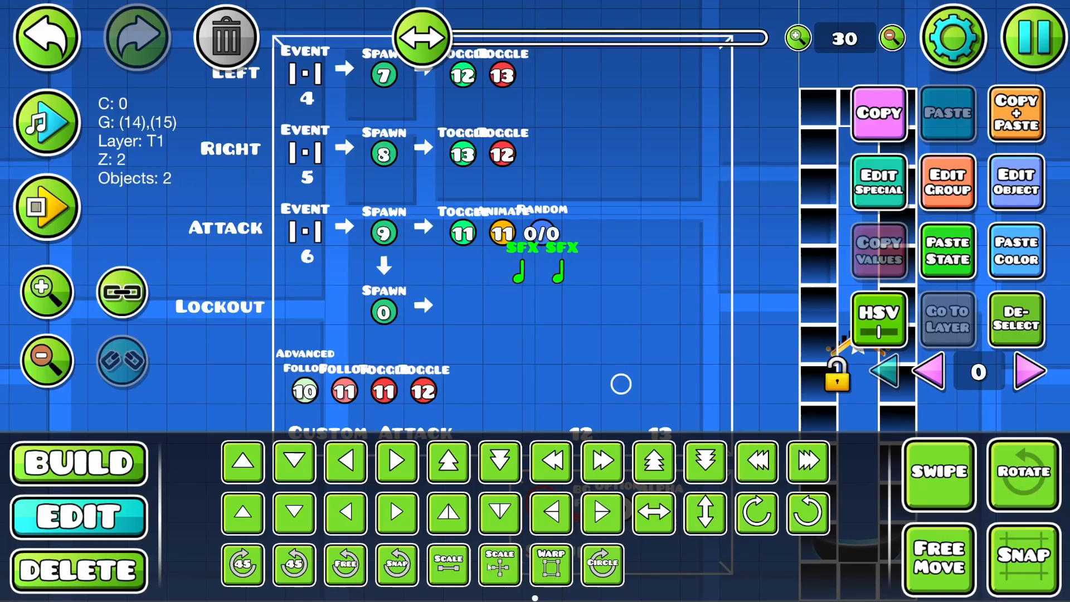
pyautogui.click(448, 565)
pyautogui.moveTo(429, 213); pyautogui.dragTo(360, 211)
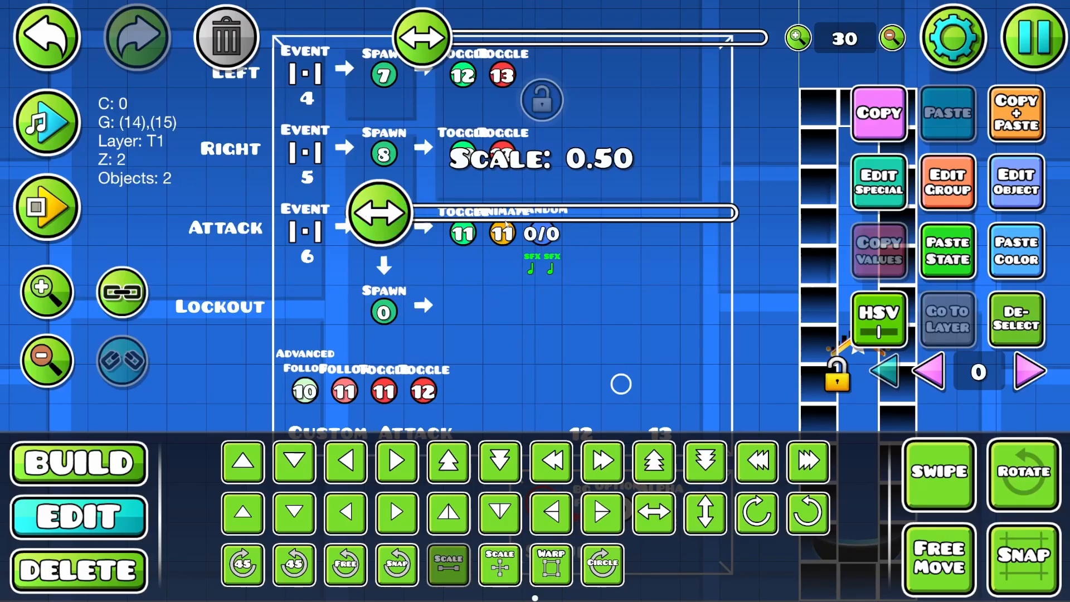
# - Set the Random trigger to Group IDs 14 and 15 and enable Spawn Trigger and Multi Trigger
pyautogui.click(544, 242)
pyautogui.click(882, 195)
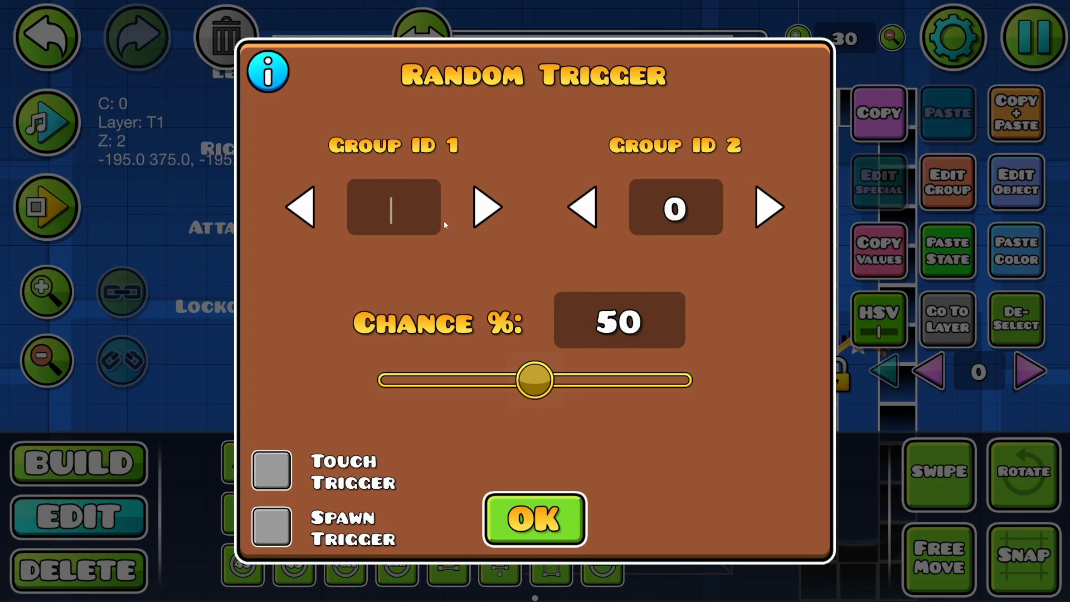
pyautogui.write('14')
pyautogui.click(675, 207)
pyautogui.write('15')
pyautogui.click(271, 526)
pyautogui.click(685, 469)
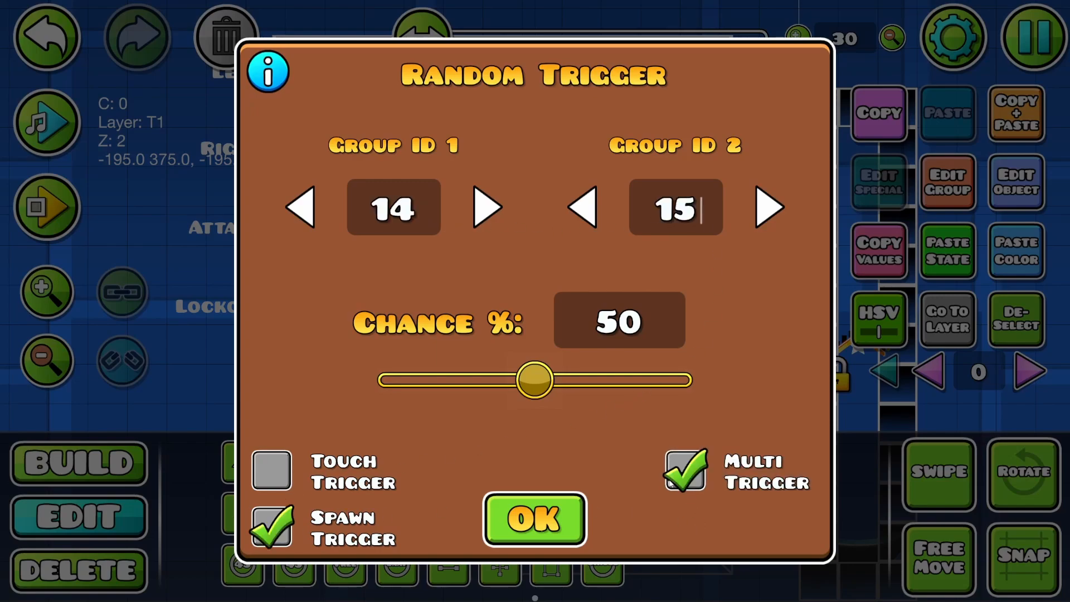
pyautogui.click(534, 518)
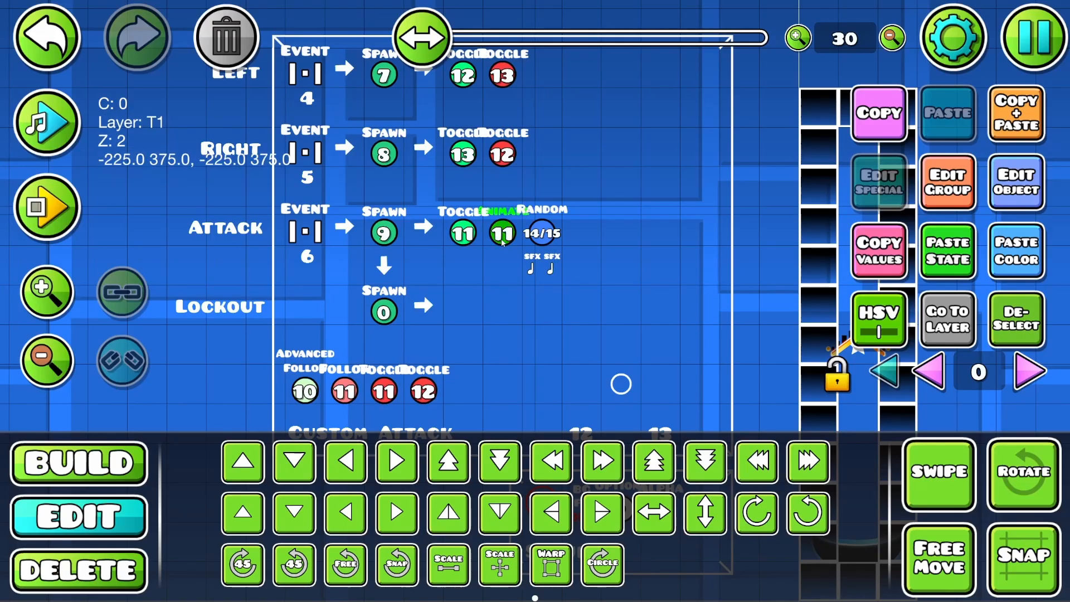
# - Check the trigger options of the Attack row's Toggle, Animate and Random triggers and add all three to Group ID 9
pyautogui.click(999, 190)
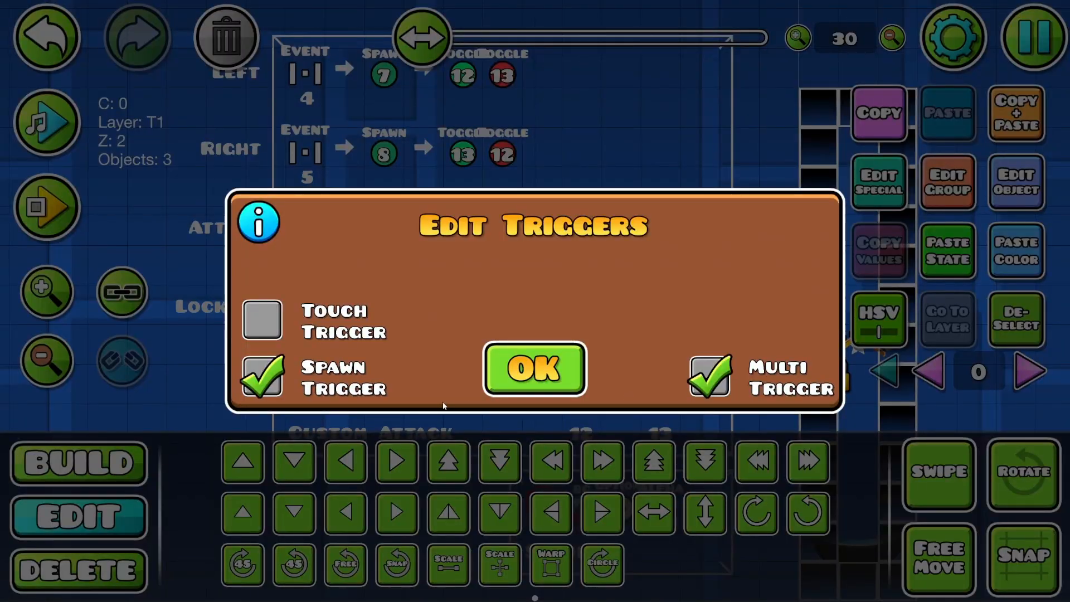
pyautogui.click(534, 369)
pyautogui.click(948, 183)
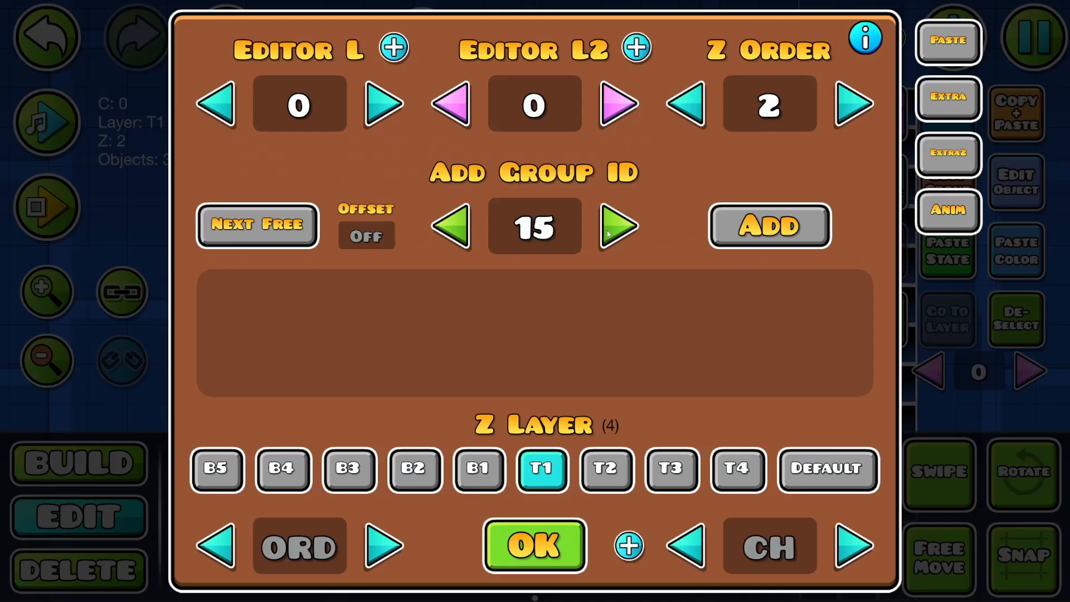
pyautogui.click(561, 228)
pyautogui.press('BackSpace')
pyautogui.press('BackSpace')
pyautogui.write('9')
pyautogui.click(769, 226)
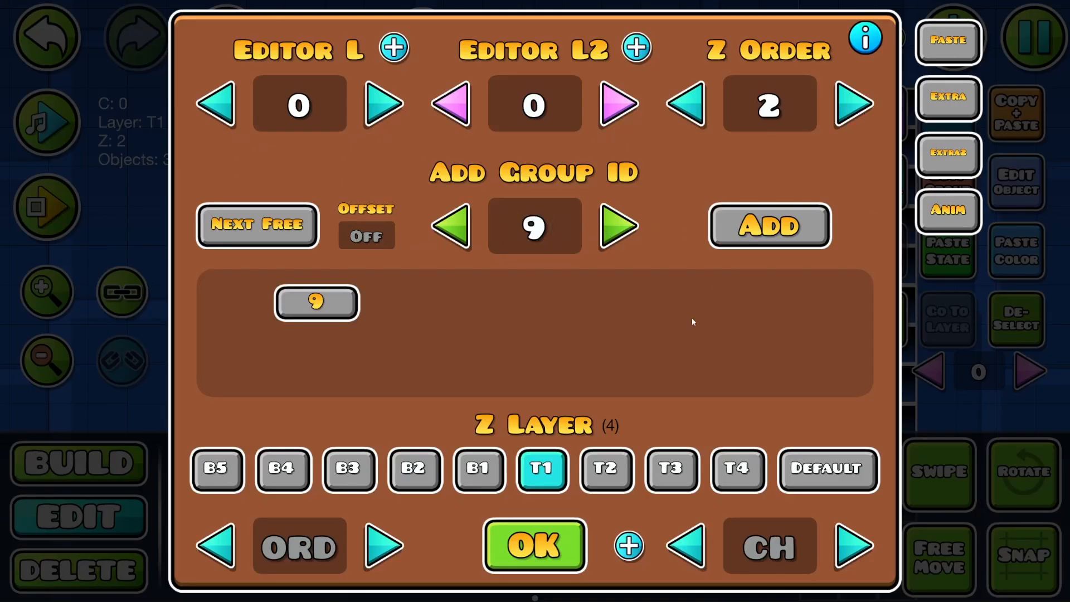
pyautogui.click(534, 545)
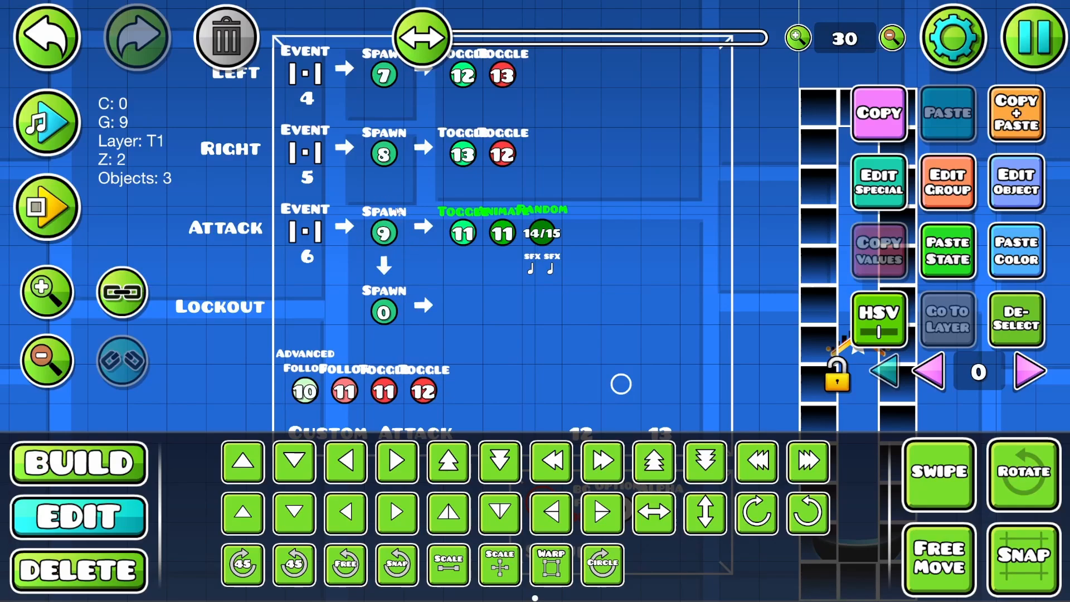
pyautogui.click(1001, 309)
# - Duplicate the Attack row's Spawn trigger, place the copy after the Random trigger, and replace its group with Group ID 9
pyautogui.moveTo(491, 310); pyautogui.dragTo(460, 314)
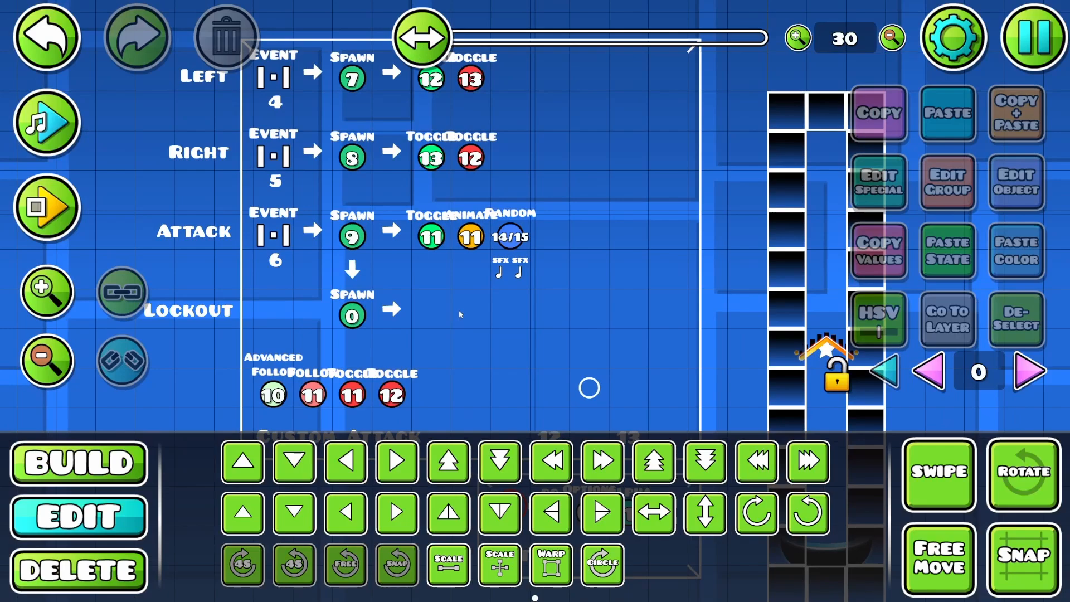
pyautogui.click(371, 239)
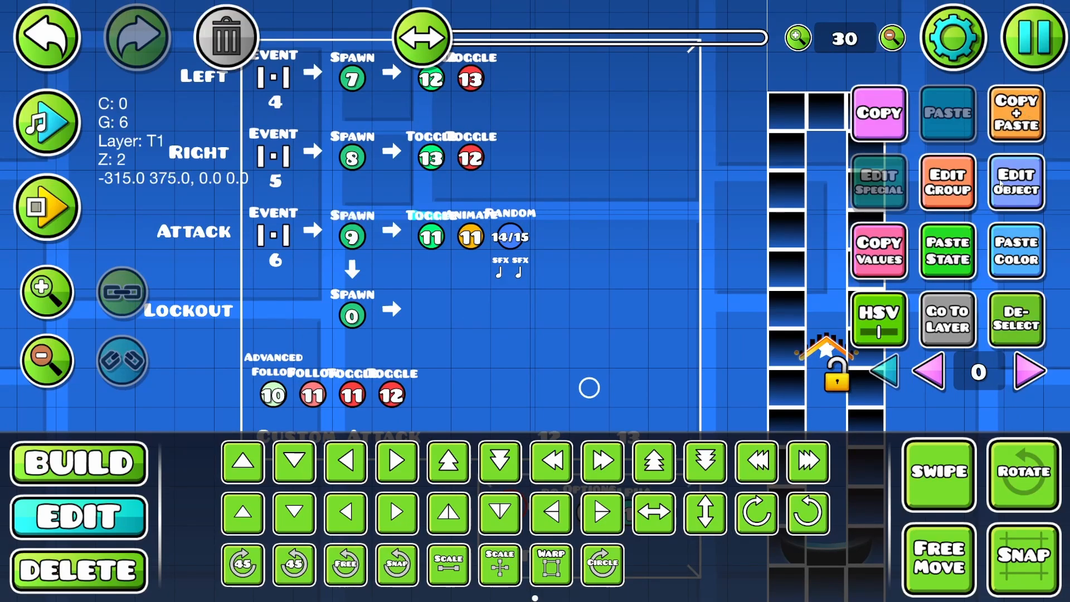
pyautogui.click(947, 182)
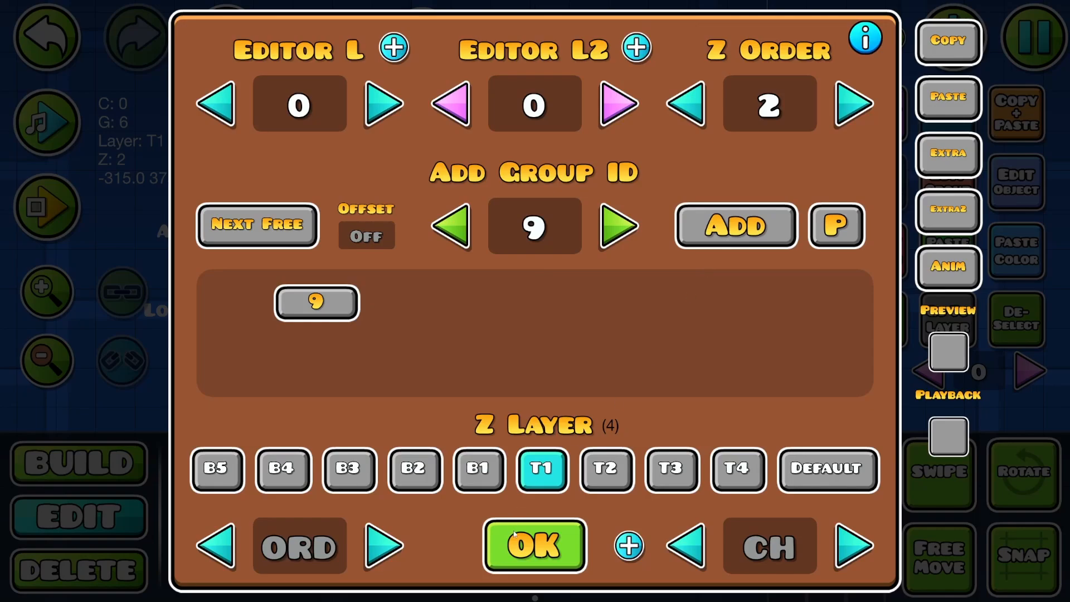
pyautogui.click(534, 545)
# - Set the copied Spawn trigger to target Group ID 16 with a delay of 0.2
pyautogui.click(1016, 183)
pyautogui.click(457, 210)
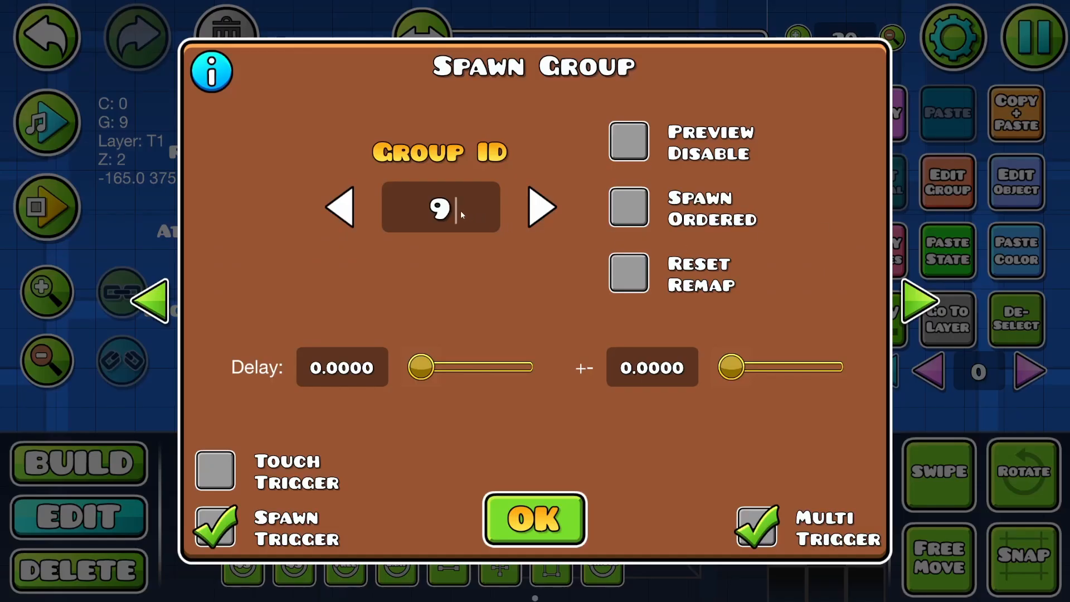
pyautogui.press('BackSpace')
pyautogui.write('16')
pyautogui.click(347, 374)
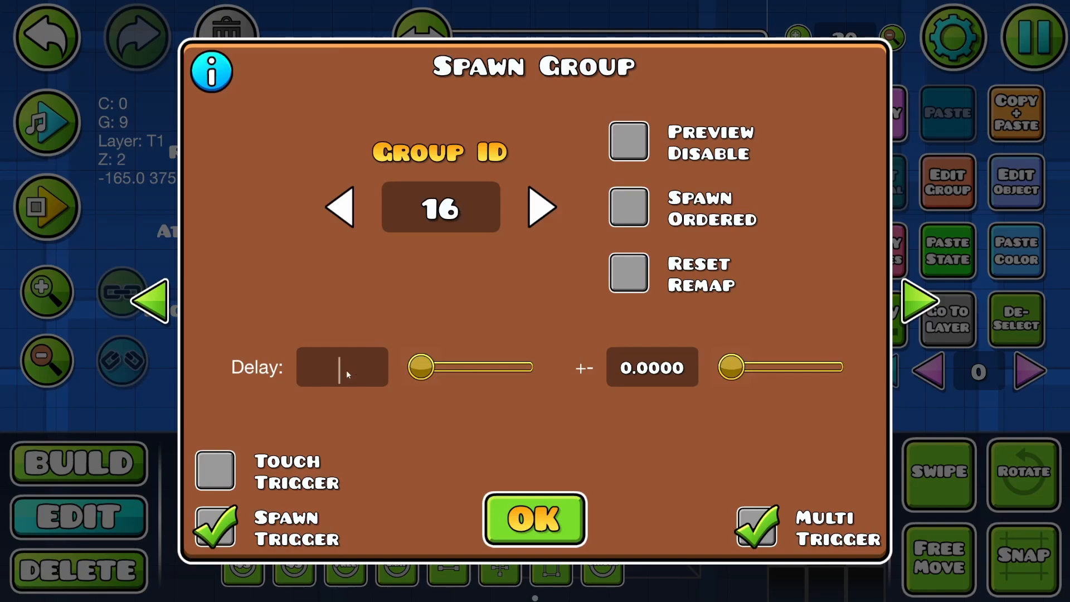
pyautogui.write('0.1')
pyautogui.press('BackSpace')
pyautogui.write('1')
pyautogui.press('BackSpace')
pyautogui.write('2')
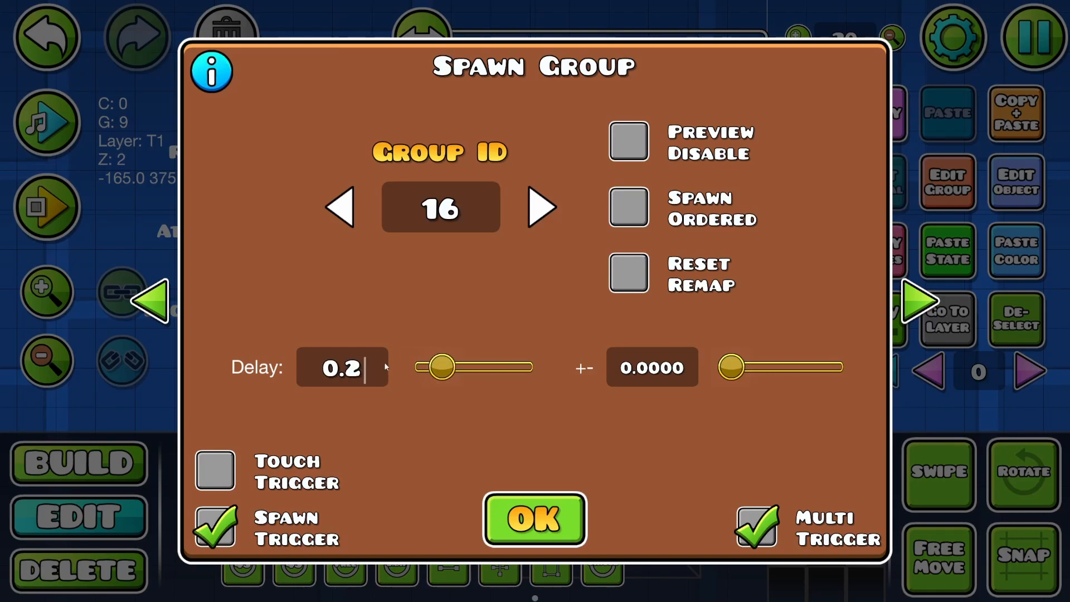
pyautogui.click(534, 519)
# - Duplicate the Attack row's arrow and place the copy after the Group 16 Spawn trigger
pyautogui.moveTo(563, 283); pyautogui.dragTo(536, 310)
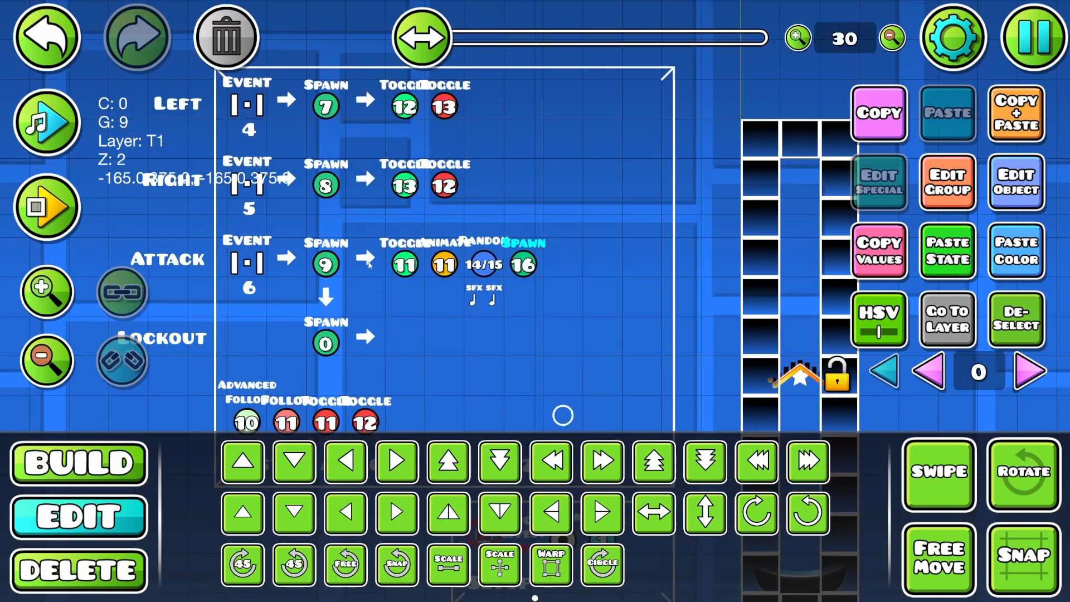
pyautogui.click(366, 257)
pyautogui.click(1017, 114)
pyautogui.press('d')
pyautogui.press('d')
pyautogui.press('d')
pyautogui.press('d')
pyautogui.press('d')
pyautogui.click(1020, 328)
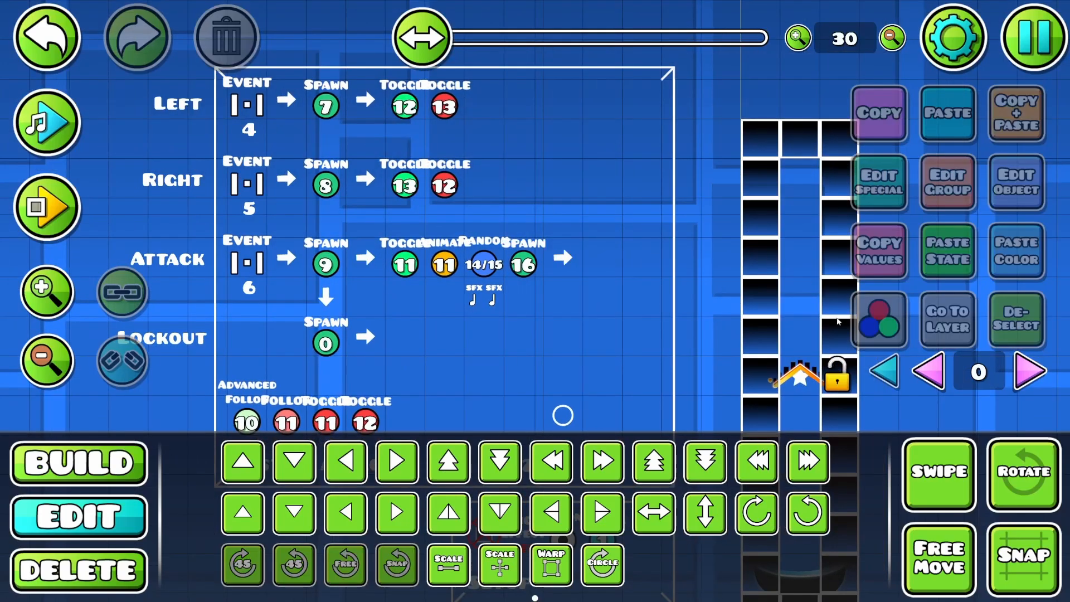
# - Duplicate the Attack row's Toggle trigger and place the copy after the row's last arrow
pyautogui.moveTo(437, 314); pyautogui.dragTo(385, 302)
pyautogui.click(356, 254)
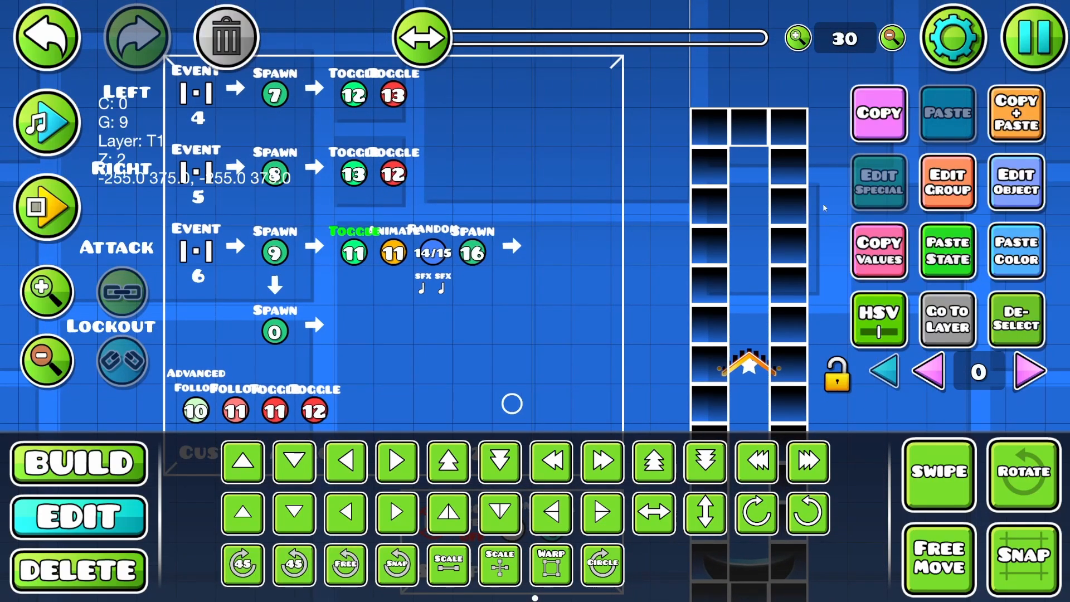
pyautogui.click(1016, 115)
pyautogui.press('d')
pyautogui.press('d')
pyautogui.press('d')
pyautogui.press('d')
pyautogui.press('d')
# - Replace the copied Toggle trigger's group with Group ID 16 and turn off Activate Group for its target Group 11
pyautogui.click(949, 183)
pyautogui.click(316, 301)
pyautogui.click(735, 226)
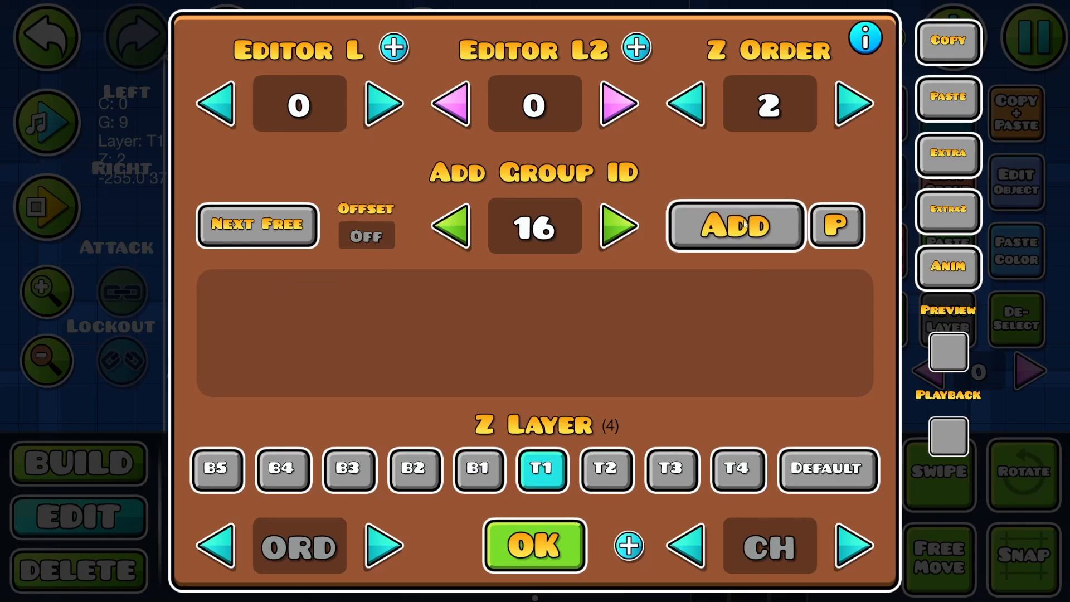
pyautogui.click(534, 546)
pyautogui.click(1016, 183)
pyautogui.click(445, 342)
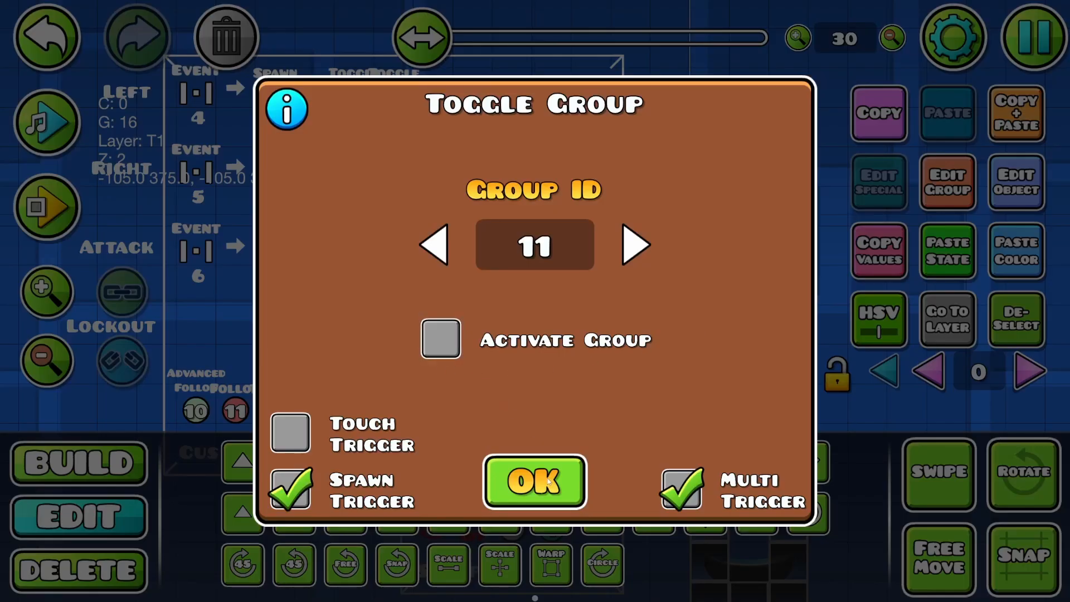
pyautogui.click(534, 481)
pyautogui.moveTo(506, 401); pyautogui.dragTo(559, 375)
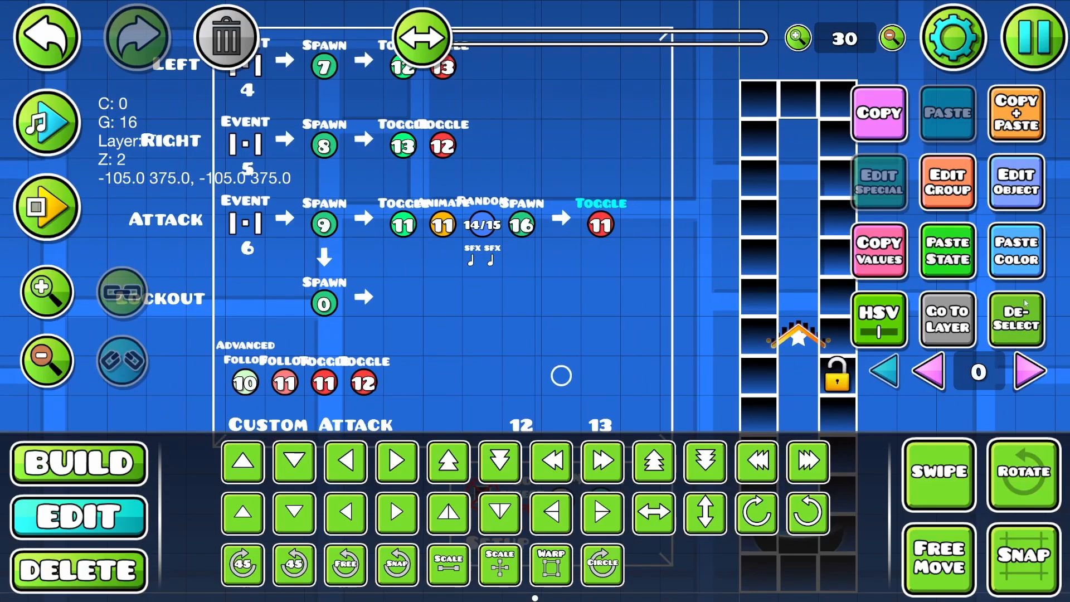
pyautogui.click(1015, 320)
pyautogui.moveTo(564, 324); pyautogui.dragTo(544, 261)
pyautogui.click(477, 319)
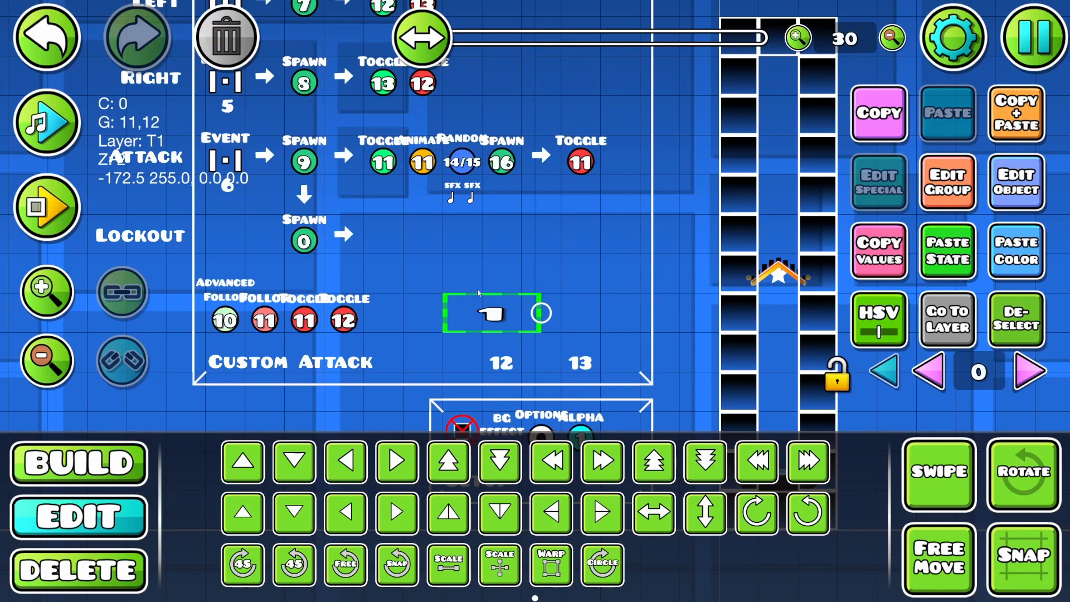
pyautogui.moveTo(515, 237); pyautogui.dragTo(586, 299)
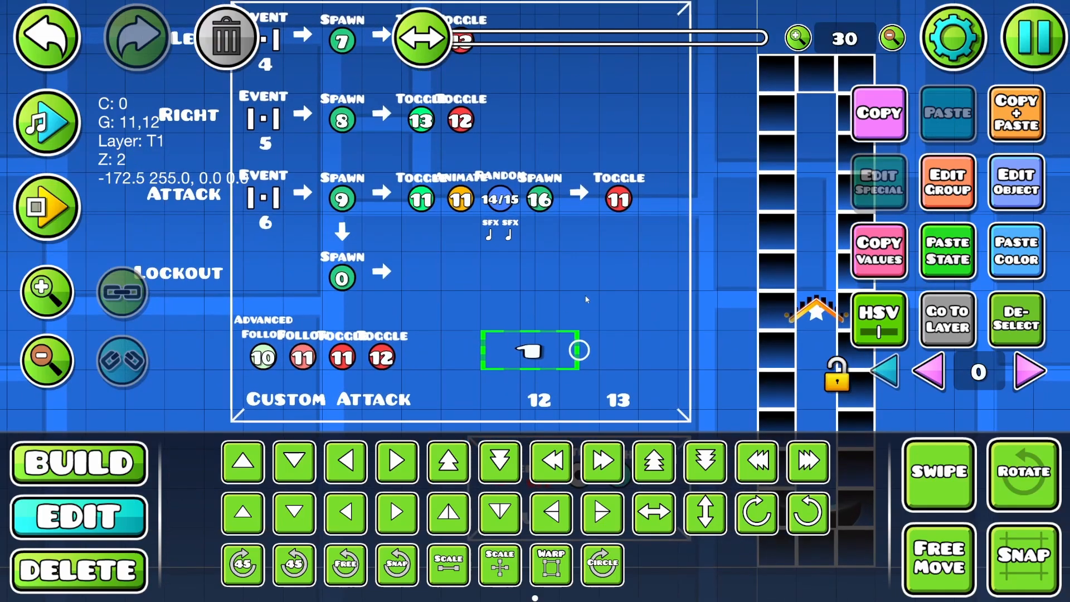
# - Set the Lockout row's Spawn trigger to target Group ID 17 with Spawn Trigger and Multi Trigger enabled
pyautogui.click(341, 279)
pyautogui.click(1004, 188)
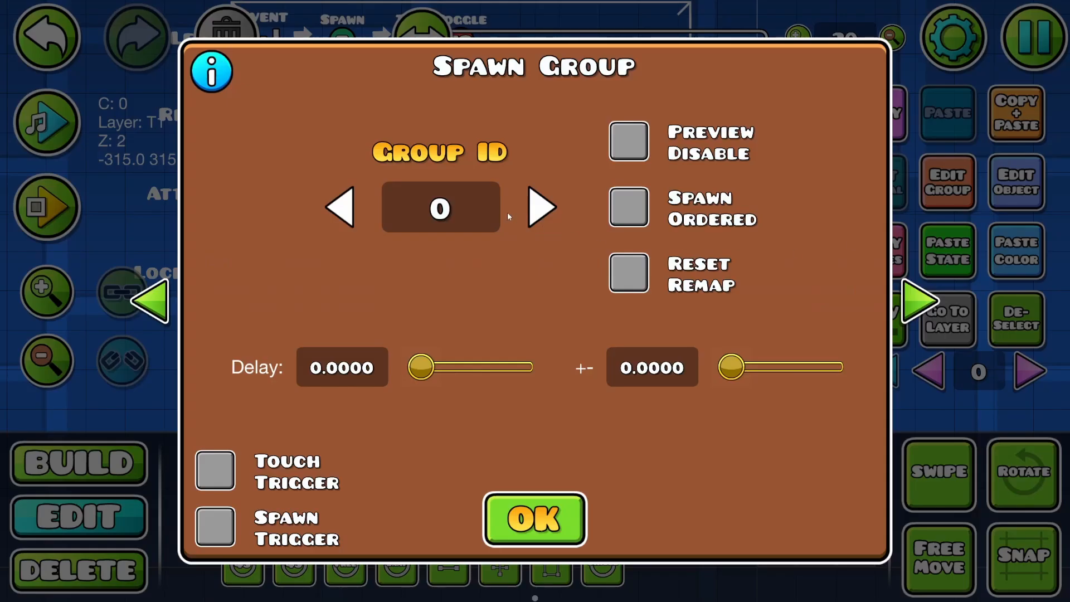
pyautogui.click(454, 215)
pyautogui.write('17')
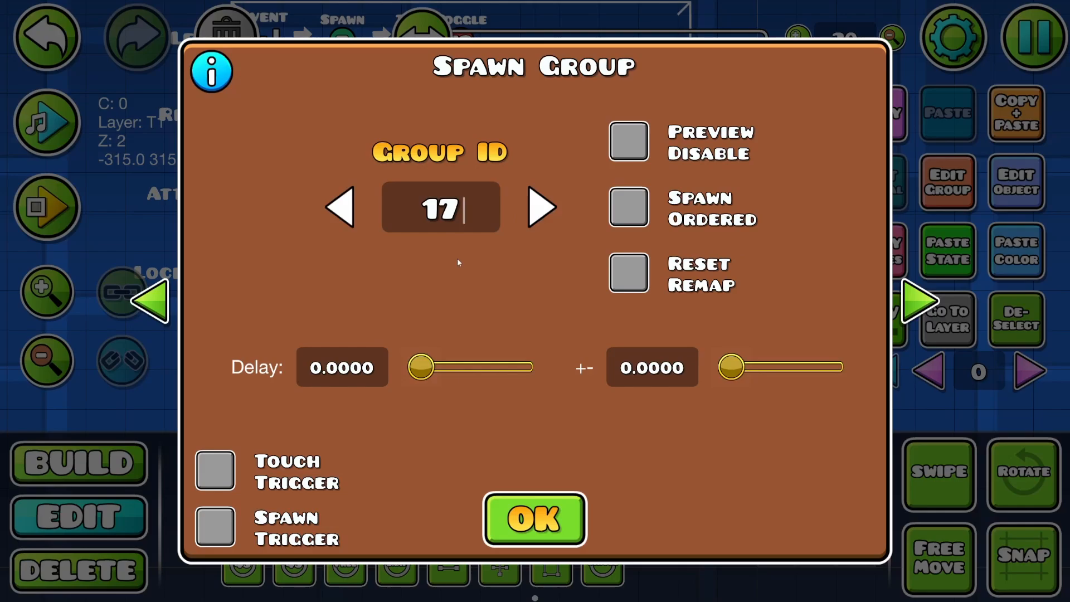
pyautogui.click(215, 527)
pyautogui.click(756, 526)
pyautogui.click(534, 518)
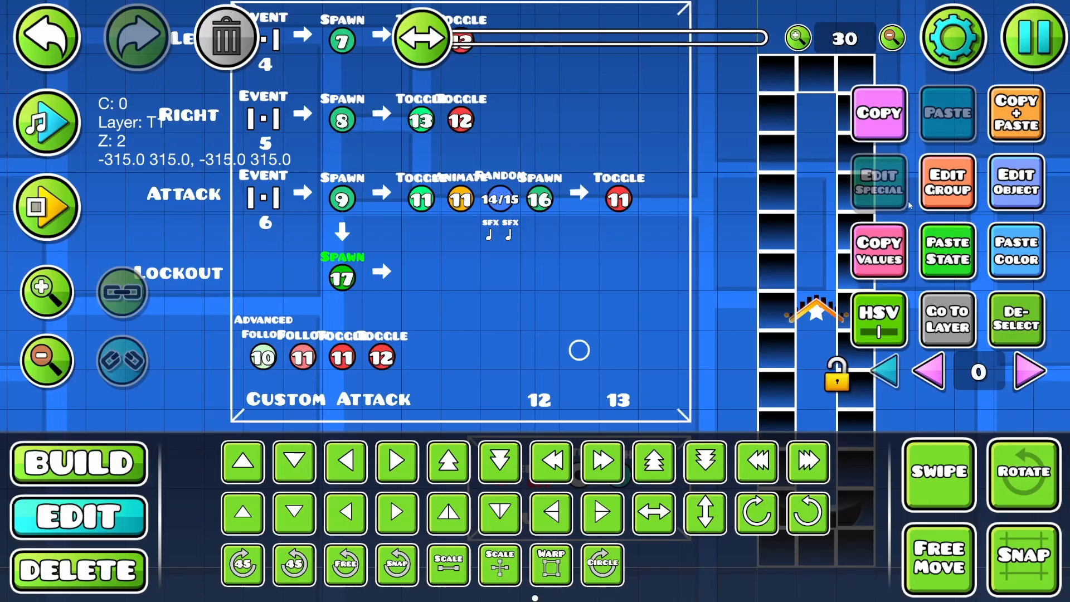
# - Add the Lockout row's Spawn trigger to Group ID 9
pyautogui.click(947, 182)
pyautogui.click(454, 226)
pyautogui.click(453, 225)
pyautogui.click(454, 225)
pyautogui.click(453, 226)
pyautogui.click(453, 225)
pyautogui.doubleClick(454, 226)
pyautogui.click(454, 225)
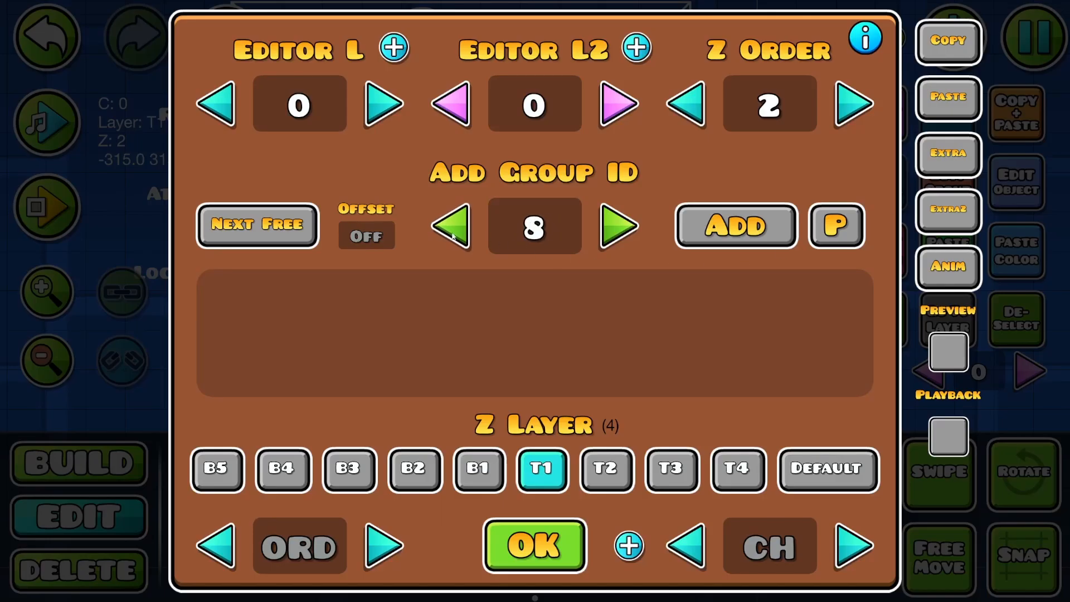
pyautogui.click(617, 226)
pyautogui.click(711, 224)
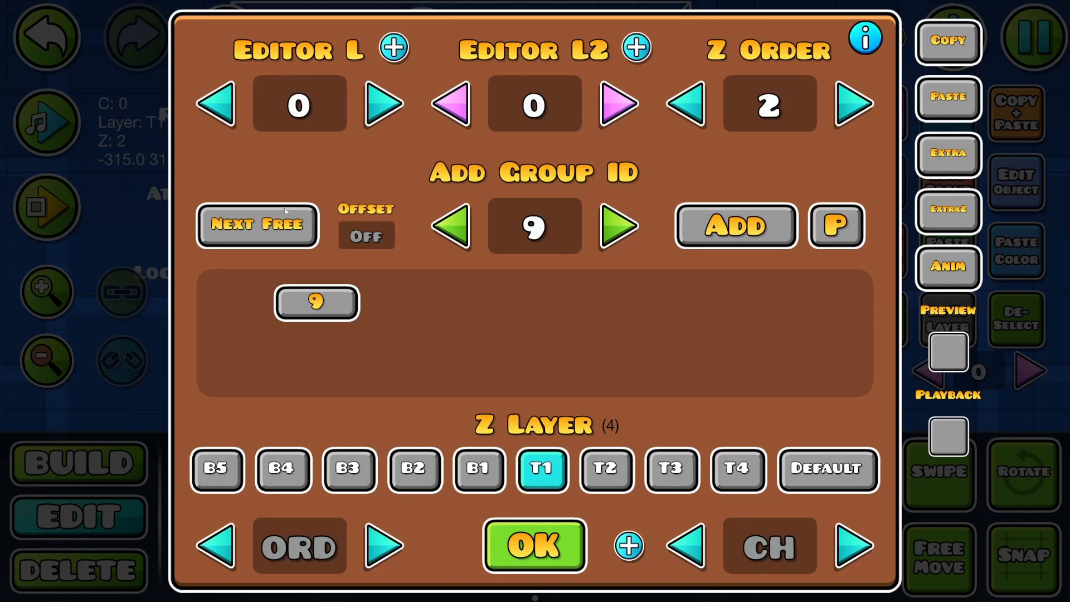
pyautogui.click(257, 225)
pyautogui.click(534, 545)
# - Add the Attack row's first Spawn trigger to Group ID 18 in addition to its existing group, and deselect it
pyautogui.moveTo(416, 271); pyautogui.dragTo(397, 312)
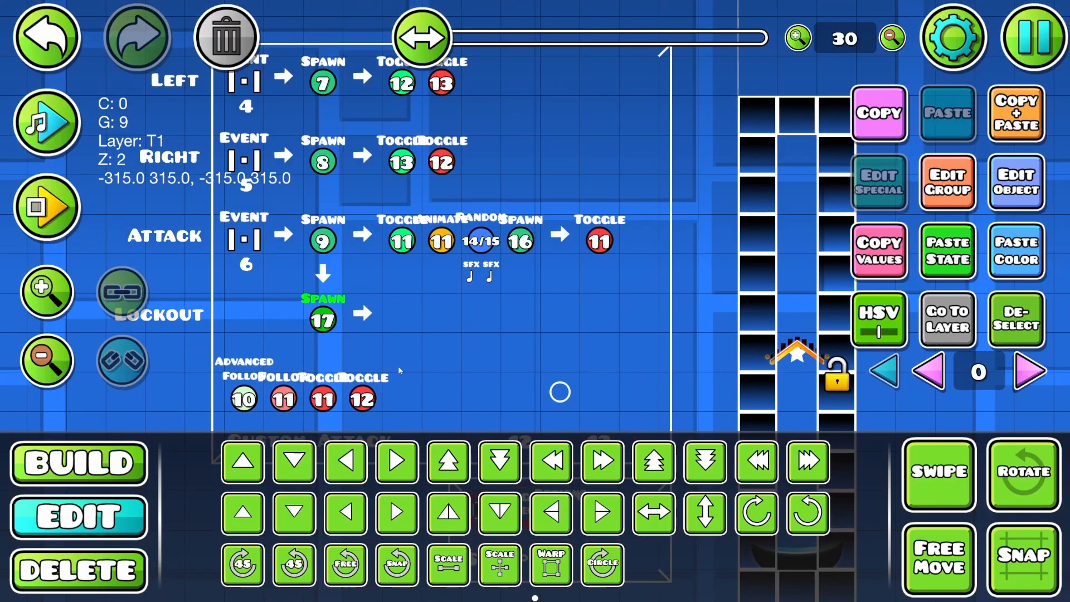
pyautogui.moveTo(397, 366); pyautogui.dragTo(422, 325)
pyautogui.click(352, 198)
pyautogui.moveTo(348, 124); pyautogui.dragTo(364, 212)
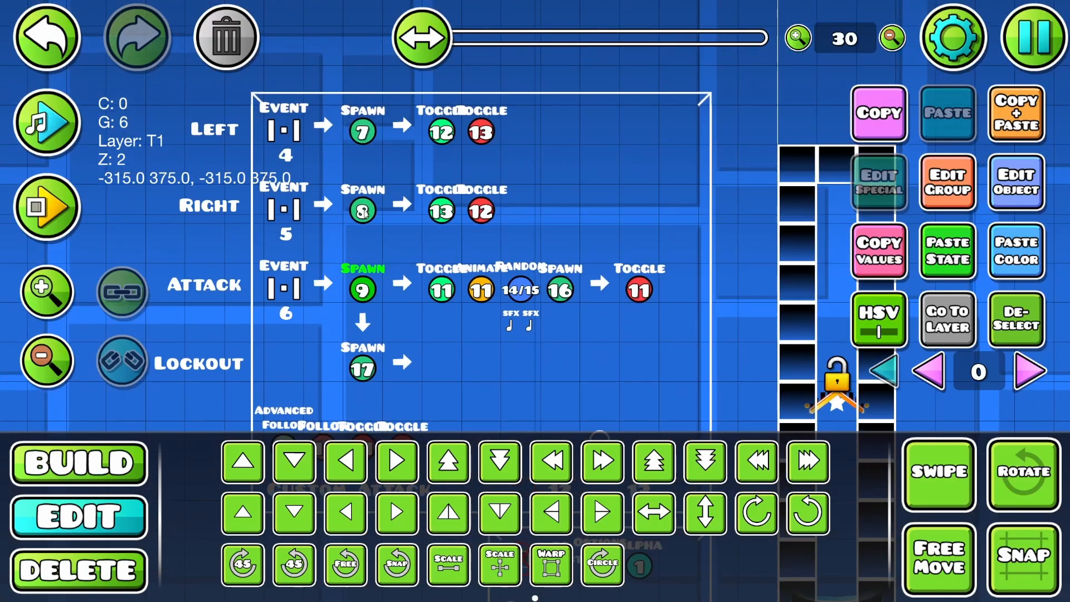
pyautogui.click(948, 182)
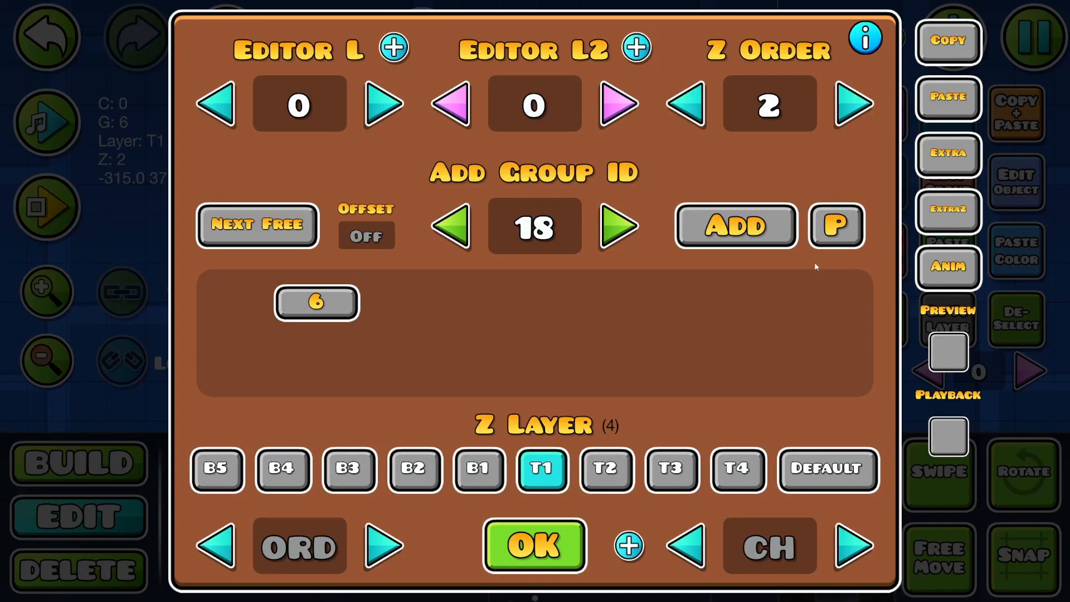
pyautogui.click(534, 544)
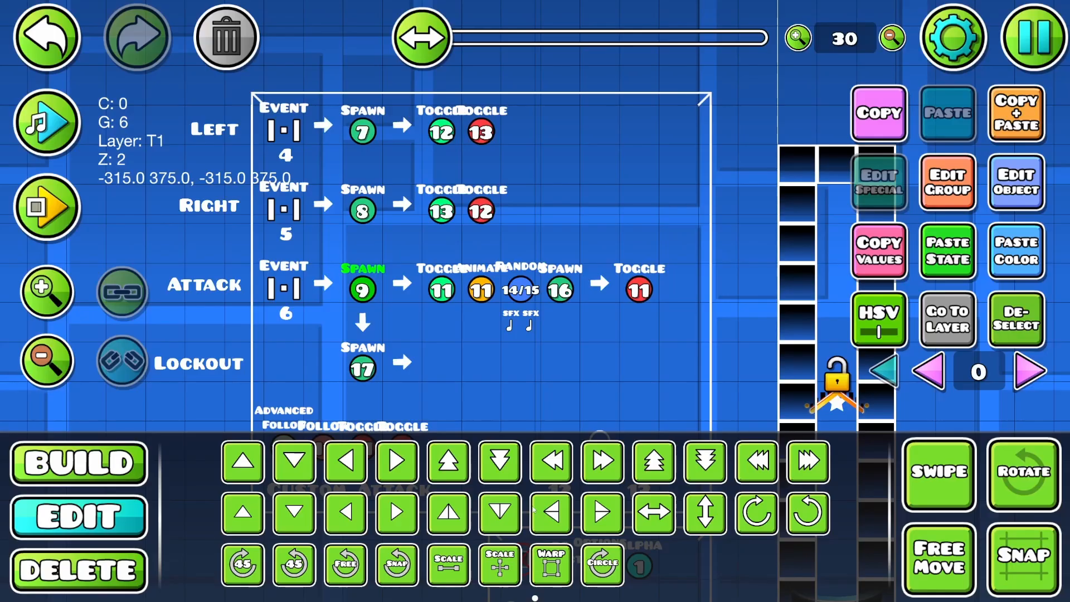
pyautogui.click(948, 182)
pyautogui.click(460, 232)
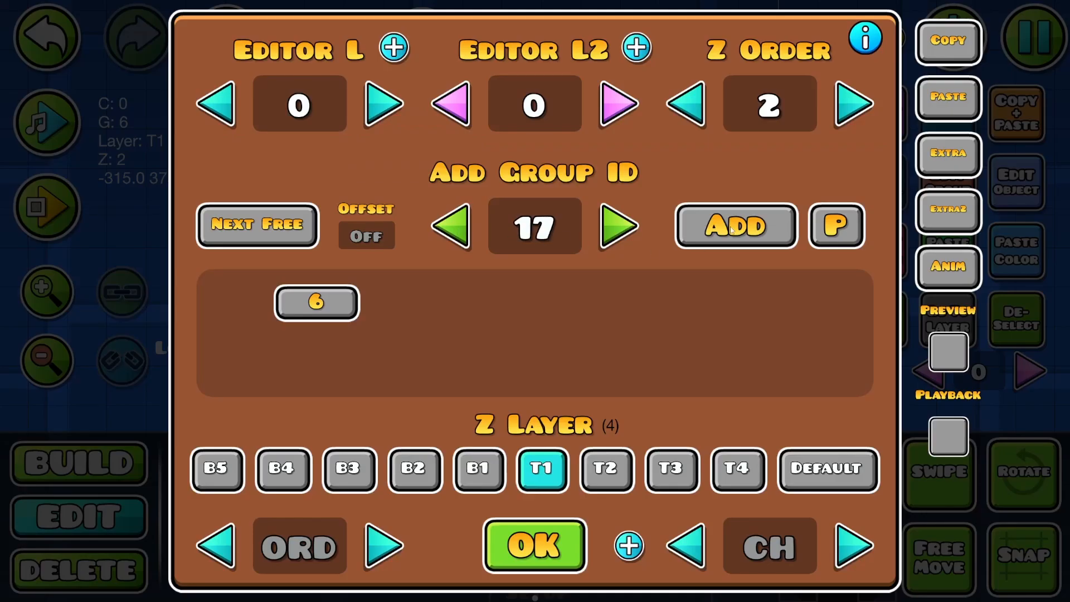
pyautogui.click(219, 224)
pyautogui.click(735, 226)
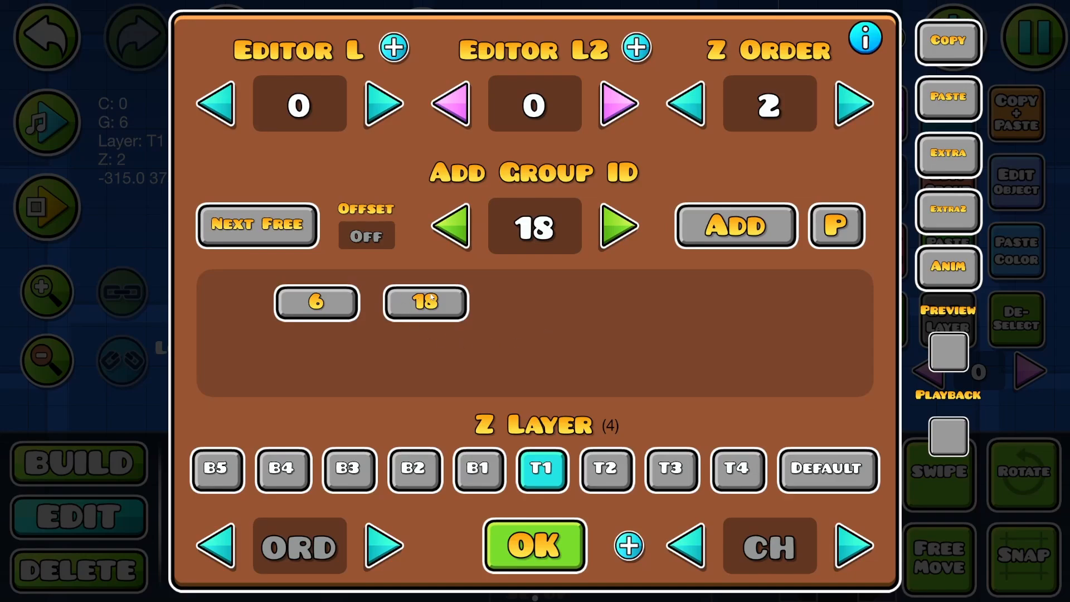
pyautogui.click(525, 533)
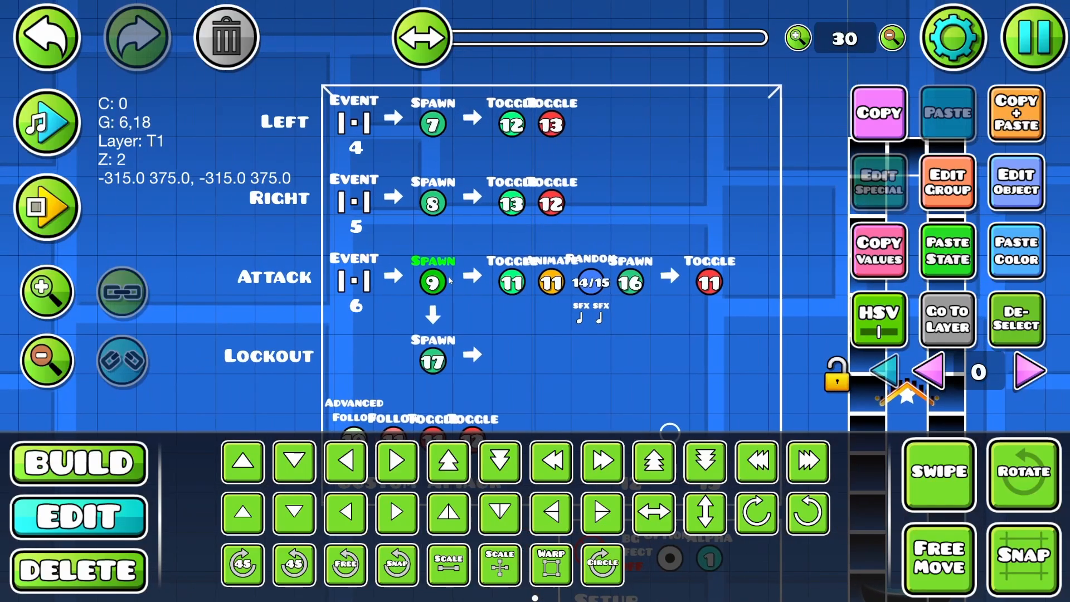
pyautogui.click(1032, 338)
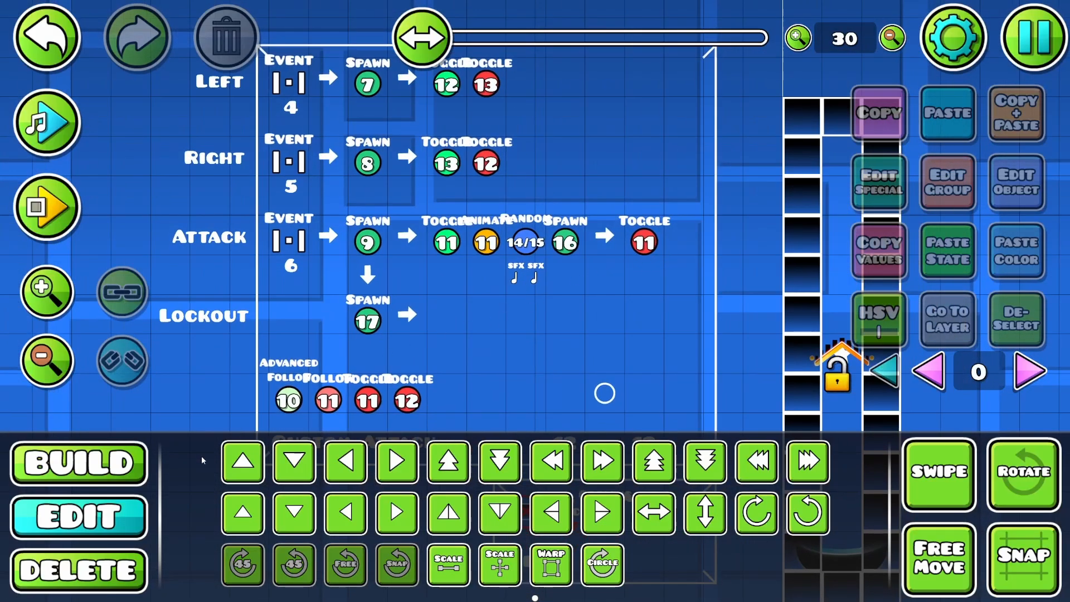
# - Place a new Toggle trigger after the Lockout row's arrow and add it to Group ID 17
pyautogui.click(146, 469)
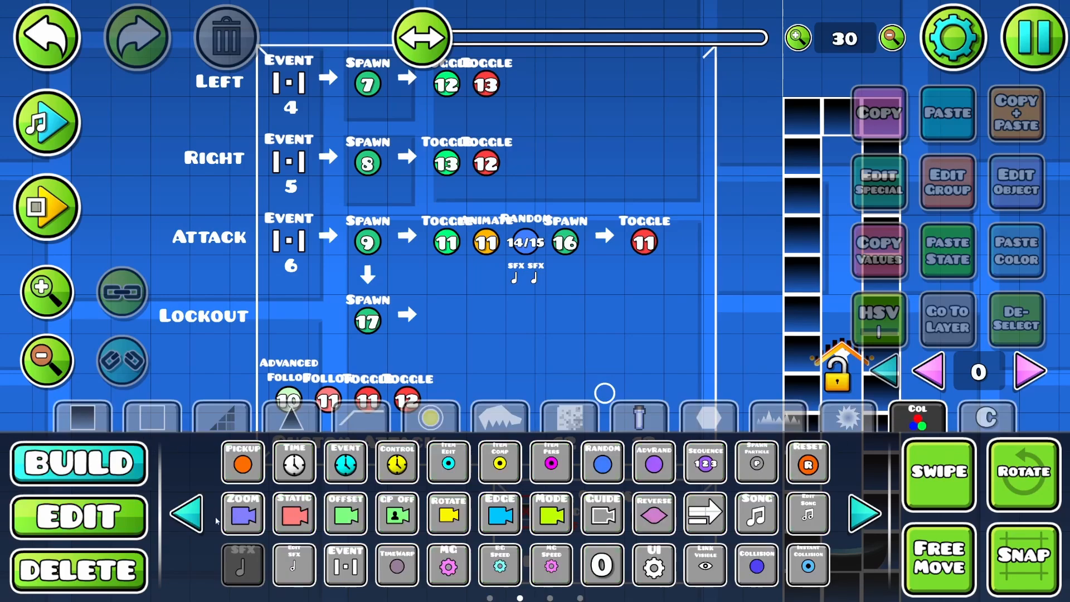
pyautogui.click(195, 515)
pyautogui.click(551, 464)
pyautogui.click(446, 321)
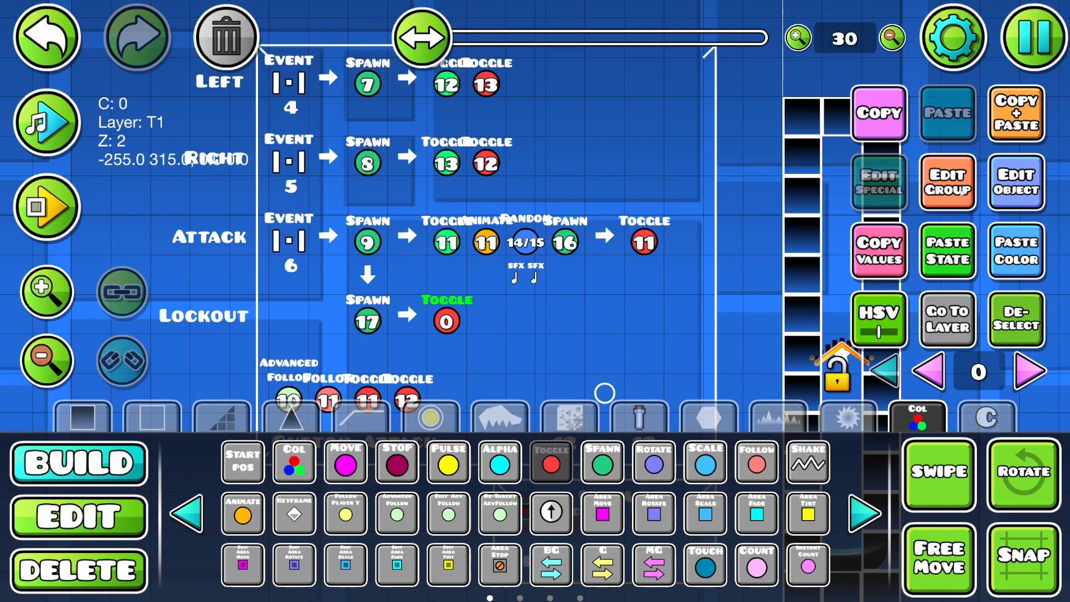
pyautogui.click(947, 182)
pyautogui.click(449, 224)
pyautogui.click(733, 225)
pyautogui.click(533, 544)
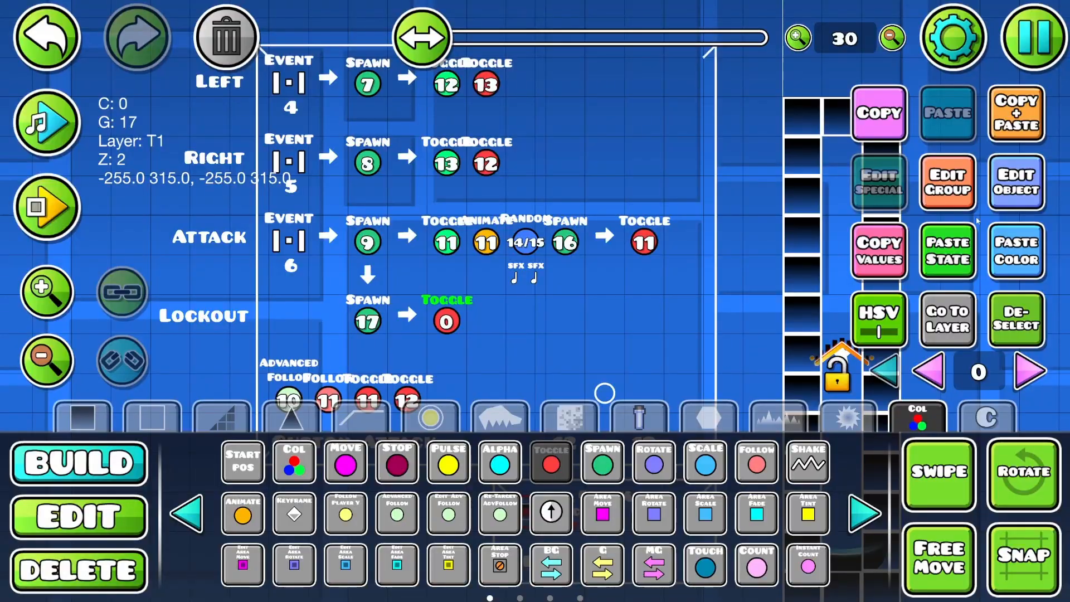
# - Set the Lockout Toggle trigger to deactivate Group ID 18 with Spawn Trigger and Multi Trigger enabled
pyautogui.click(1006, 190)
pyautogui.click(290, 489)
pyautogui.click(681, 488)
pyautogui.click(571, 245)
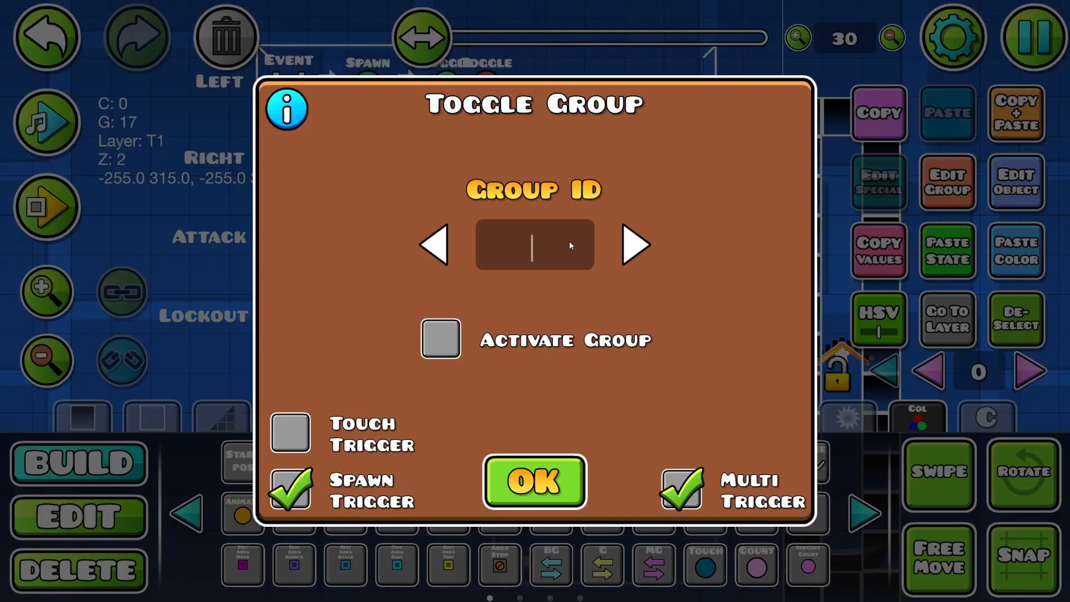
pyautogui.write('19')
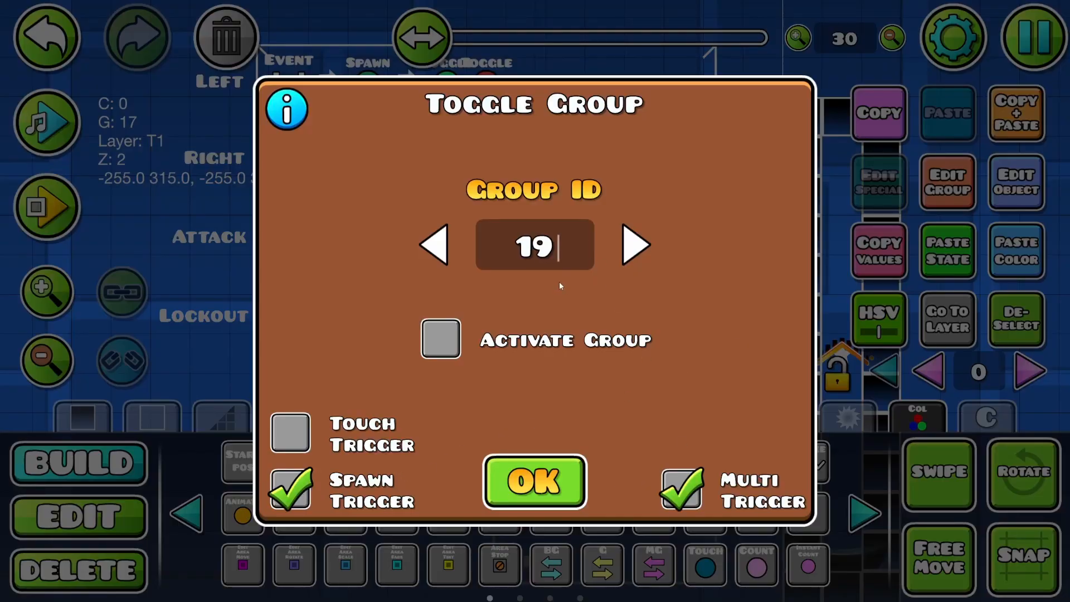
pyautogui.press('BackSpace')
pyautogui.write('8')
pyautogui.click(578, 478)
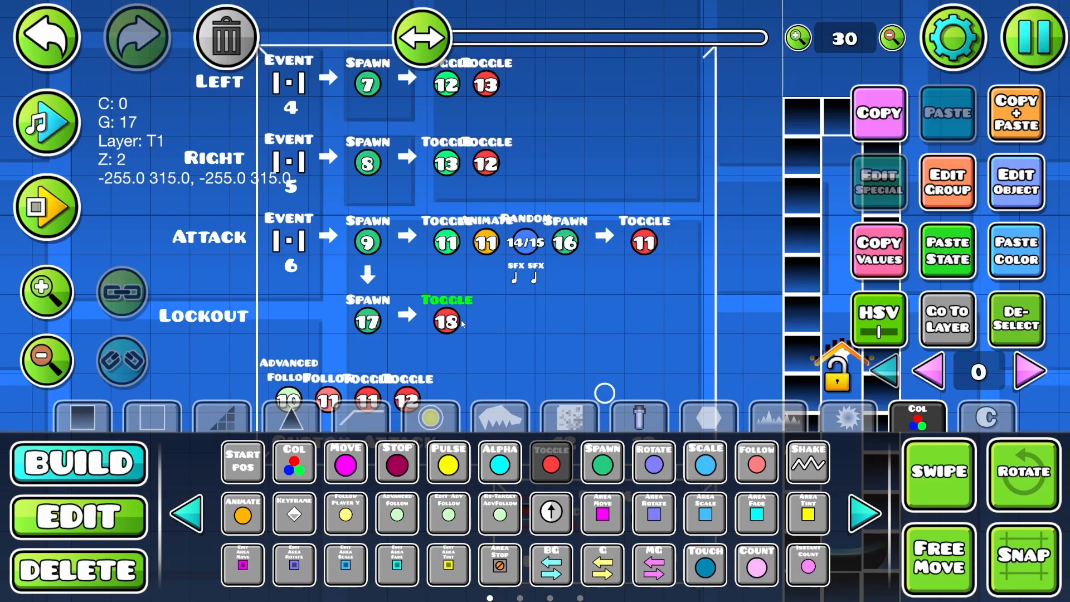
pyautogui.click(78, 517)
pyautogui.click(367, 321)
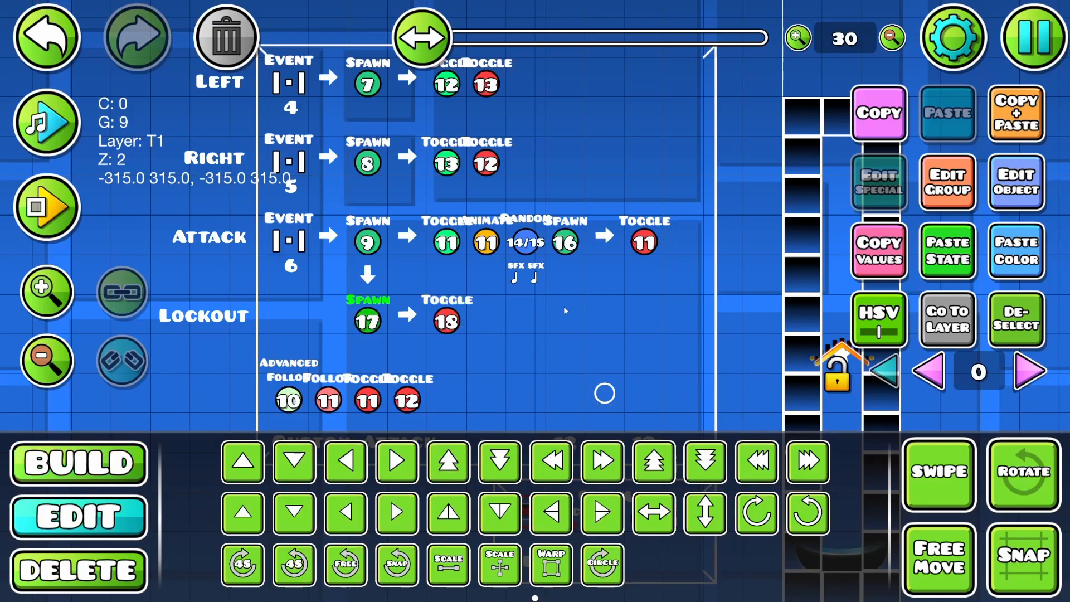
pyautogui.moveTo(515, 367); pyautogui.dragTo(513, 369)
pyautogui.click(363, 245)
pyautogui.moveTo(438, 262); pyautogui.dragTo(501, 285)
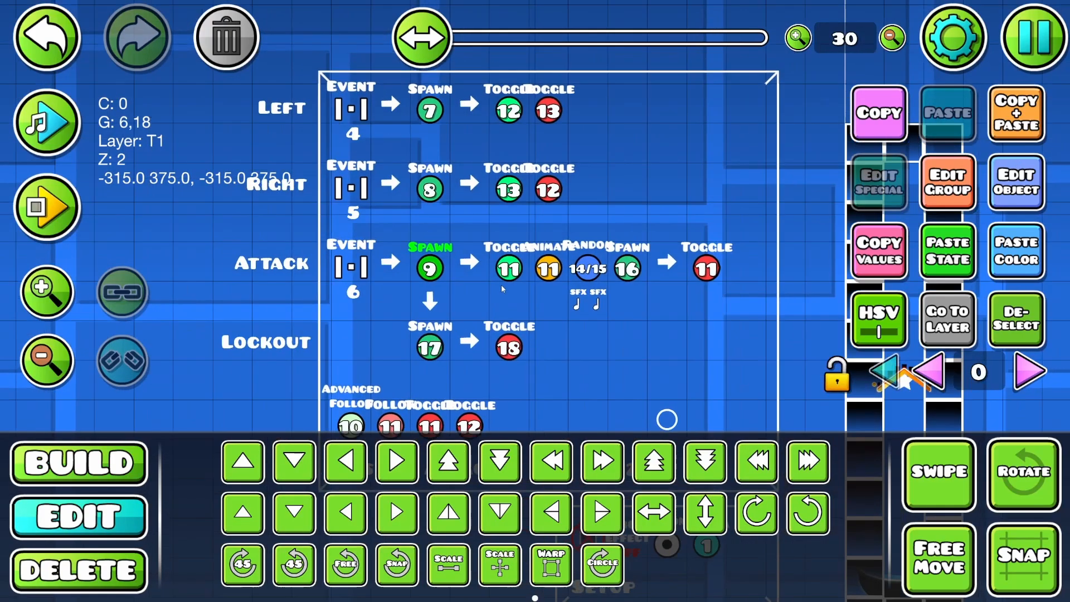
pyautogui.press('w')
pyautogui.moveTo(502, 288); pyautogui.dragTo(403, 273)
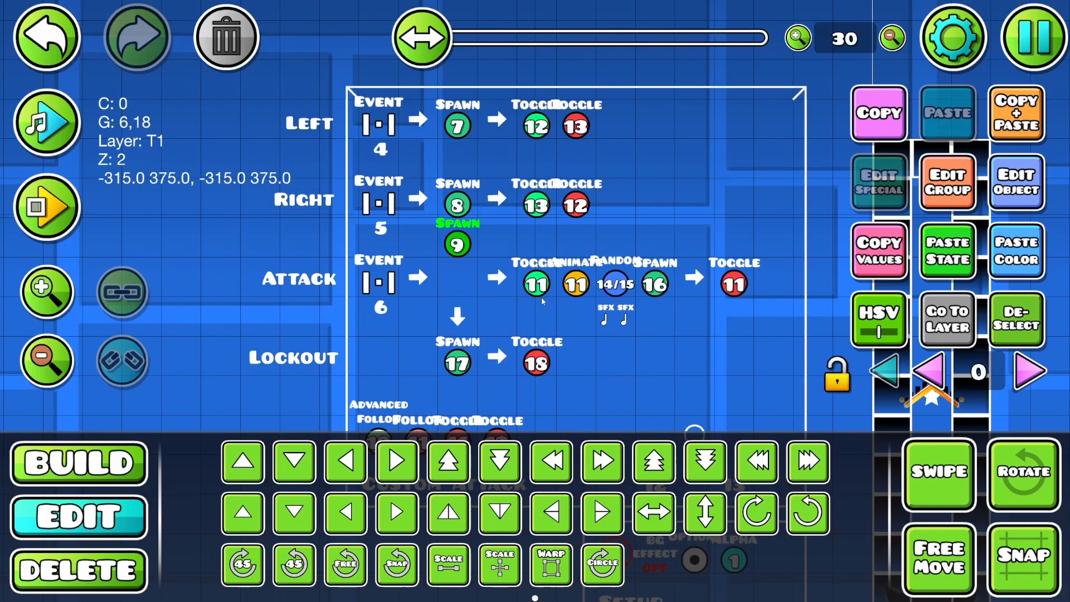
pyautogui.press('s')
pyautogui.press('w')
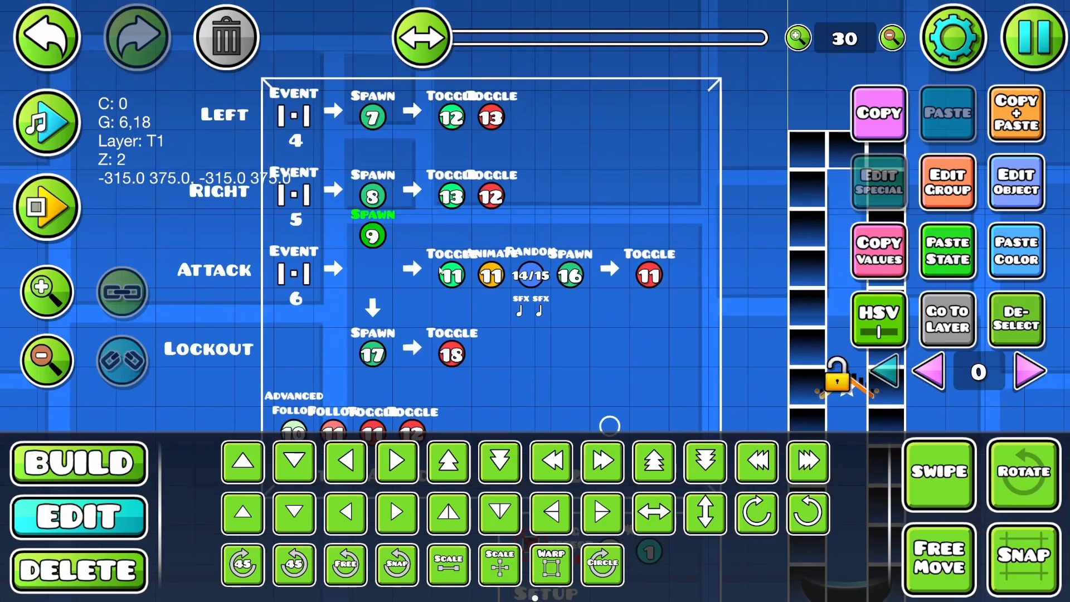
pyautogui.press('s')
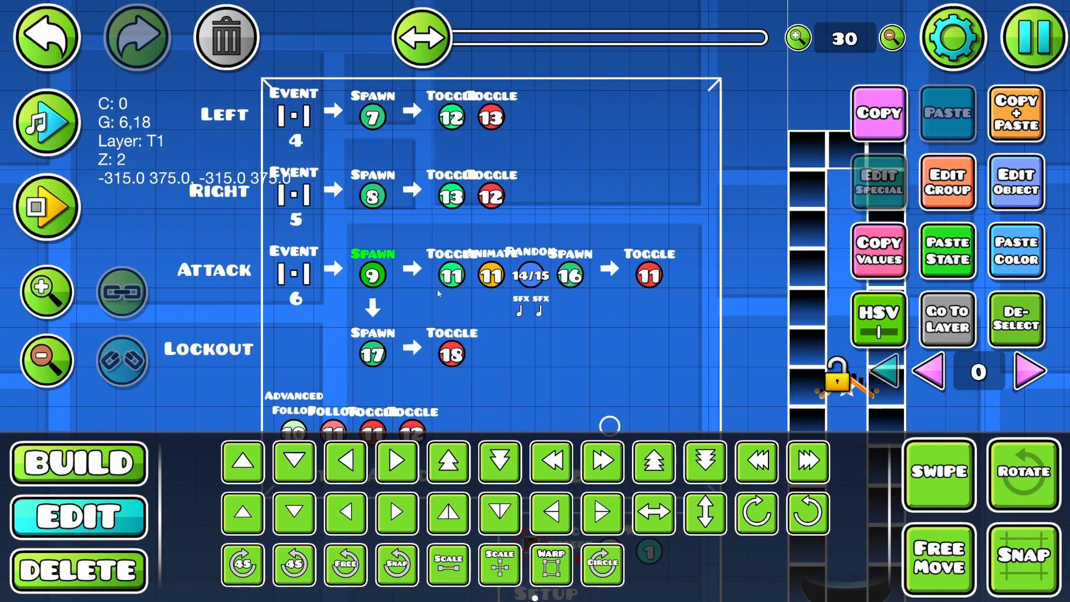
pyautogui.moveTo(438, 293); pyautogui.dragTo(440, 281)
# - Duplicate the Lockout row's Spawn trigger and place the copy beside the row's Toggle trigger
pyautogui.click(388, 310)
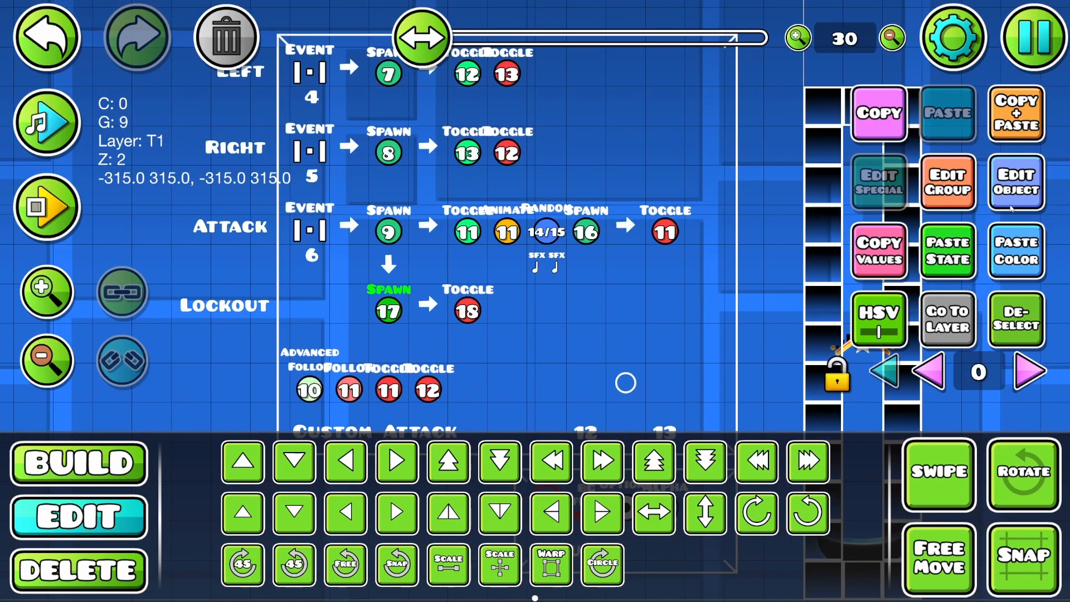
pyautogui.click(1017, 114)
pyautogui.press('d')
pyautogui.press('d')
pyautogui.press('d')
# - Replace the copied Lockout Spawn trigger's group with Group ID 17
pyautogui.click(947, 187)
pyautogui.click(535, 547)
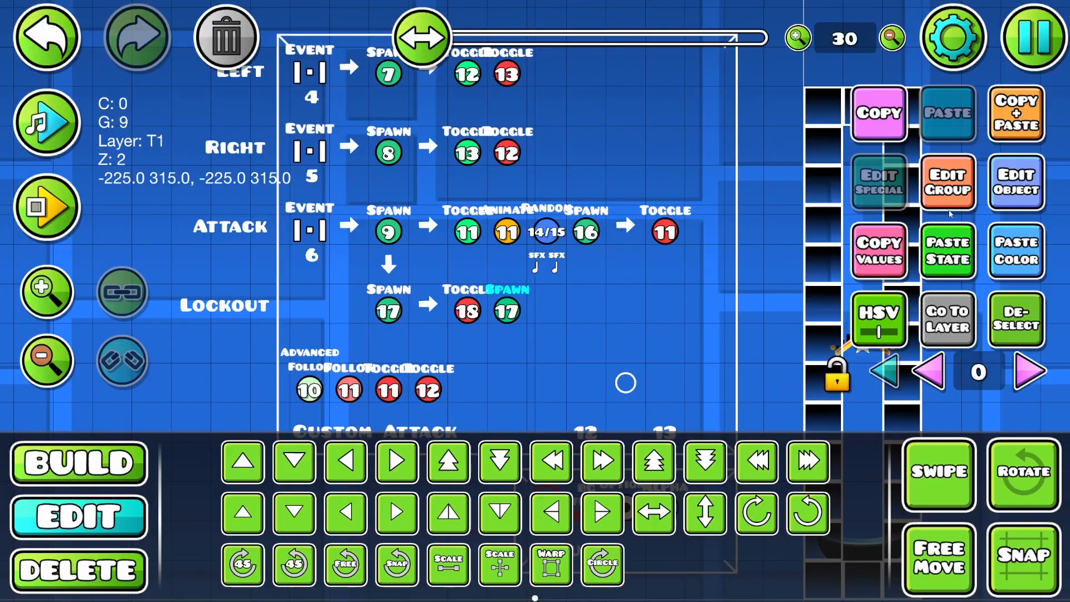
pyautogui.click(948, 186)
pyautogui.click(317, 301)
pyautogui.click(735, 225)
pyautogui.click(257, 225)
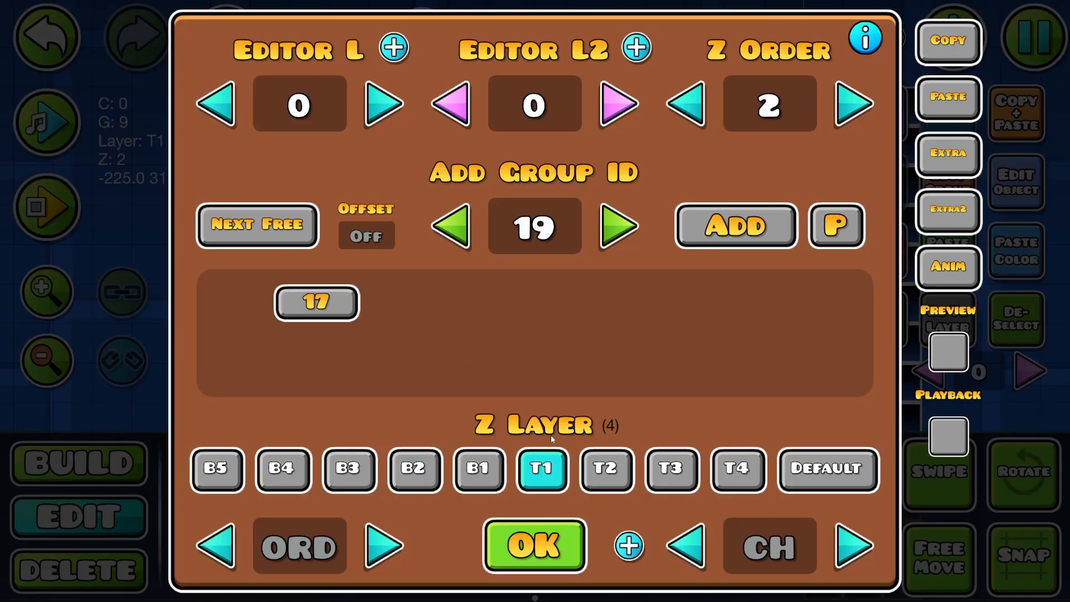
pyautogui.click(538, 543)
# - Set the copied Lockout Spawn trigger to spawn Group ID 19 with a delay of 0.35
pyautogui.click(1011, 187)
pyautogui.click(542, 218)
pyautogui.click(542, 217)
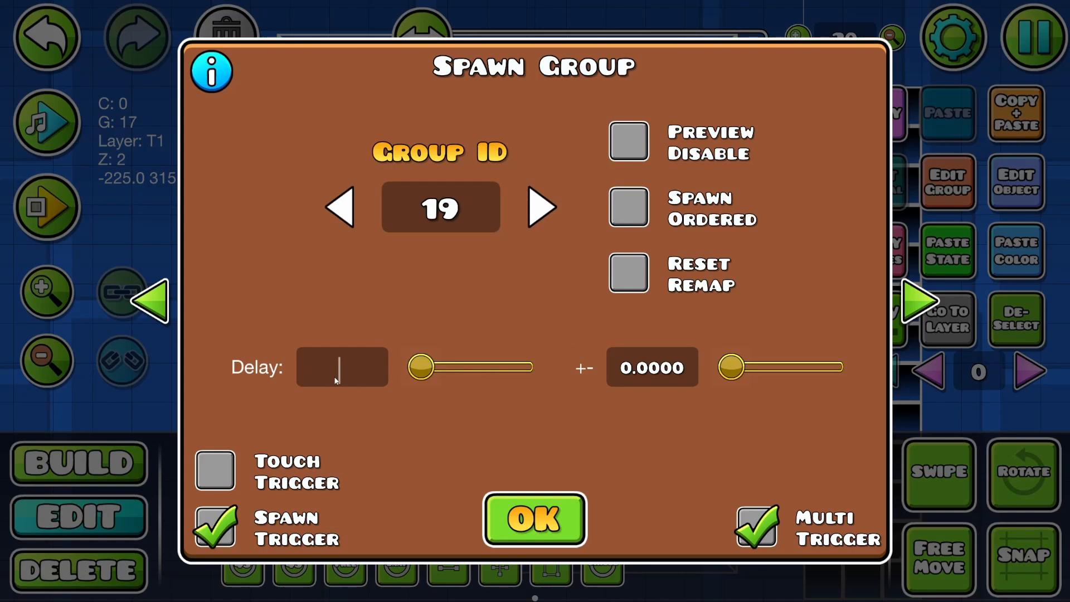
pyautogui.write('0.35')
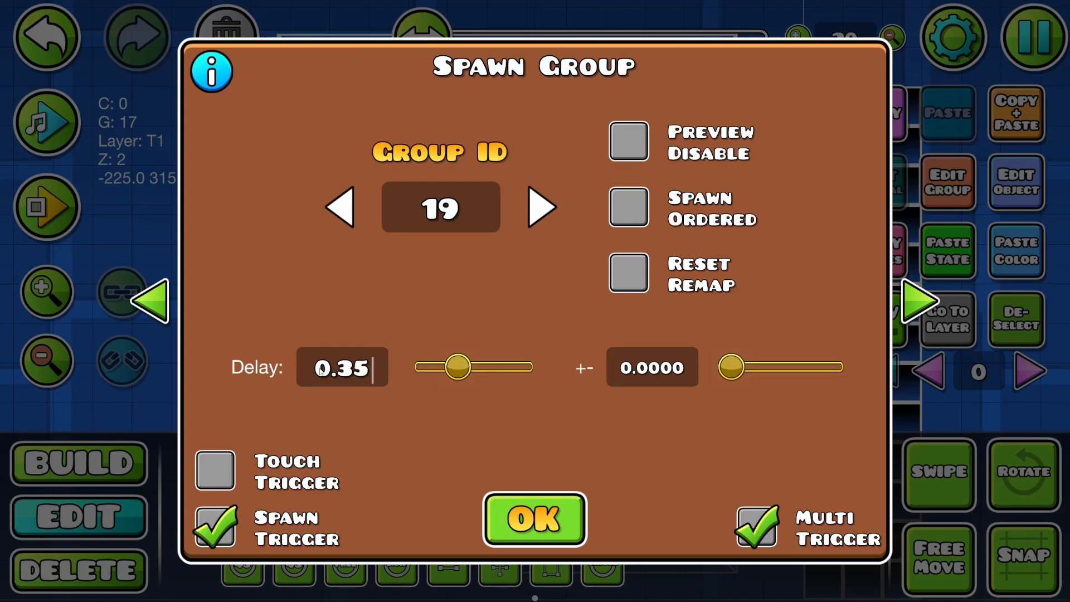
pyautogui.click(573, 513)
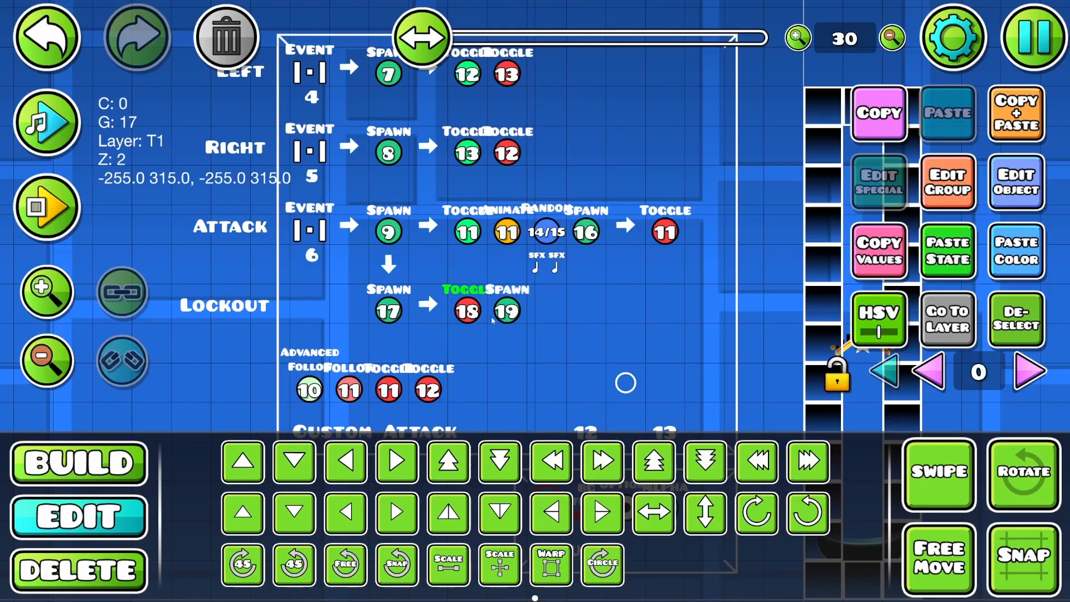
# - Duplicate the Lockout row's arrow and place the copy after the Spawn trigger for Group ID 19
pyautogui.click(427, 304)
pyautogui.click(1009, 115)
pyautogui.press('d')
pyautogui.press('d')
pyautogui.press('d')
# - Duplicate the Lockout row's Toggle trigger for Group ID 18 and place the copy after the new arrow
pyautogui.click(469, 309)
pyautogui.click(507, 310)
pyautogui.click(469, 310)
pyautogui.click(1001, 124)
pyautogui.press('d')
pyautogui.press('d')
pyautogui.press('d')
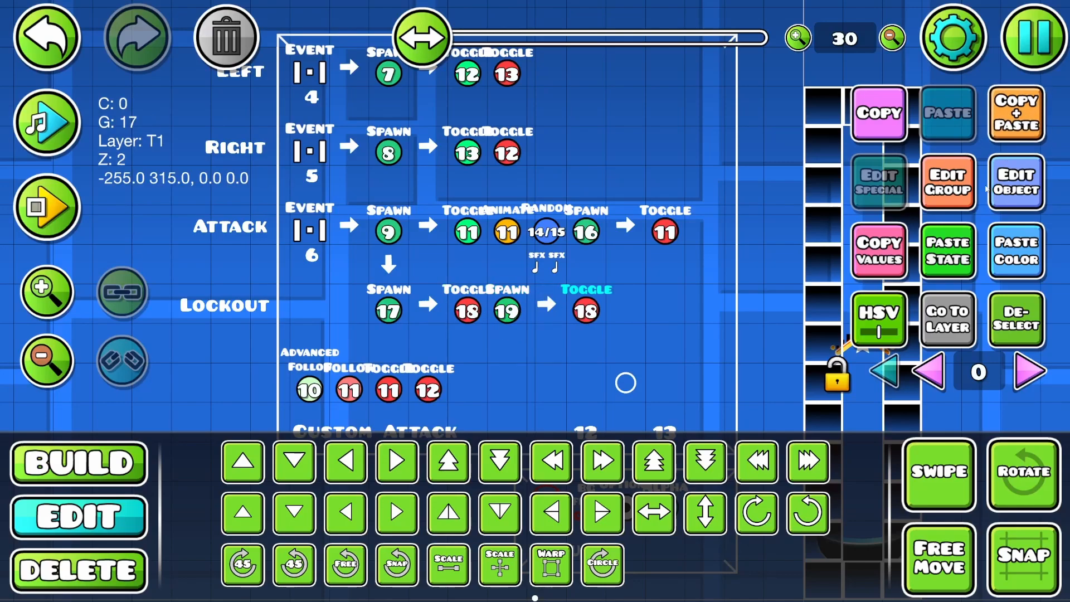
# - Replace the copied Toggle trigger's group with Group ID 19 and set it to activate Group ID 18
pyautogui.click(964, 188)
pyautogui.click(339, 313)
pyautogui.click(749, 235)
pyautogui.click(552, 540)
pyautogui.click(1004, 189)
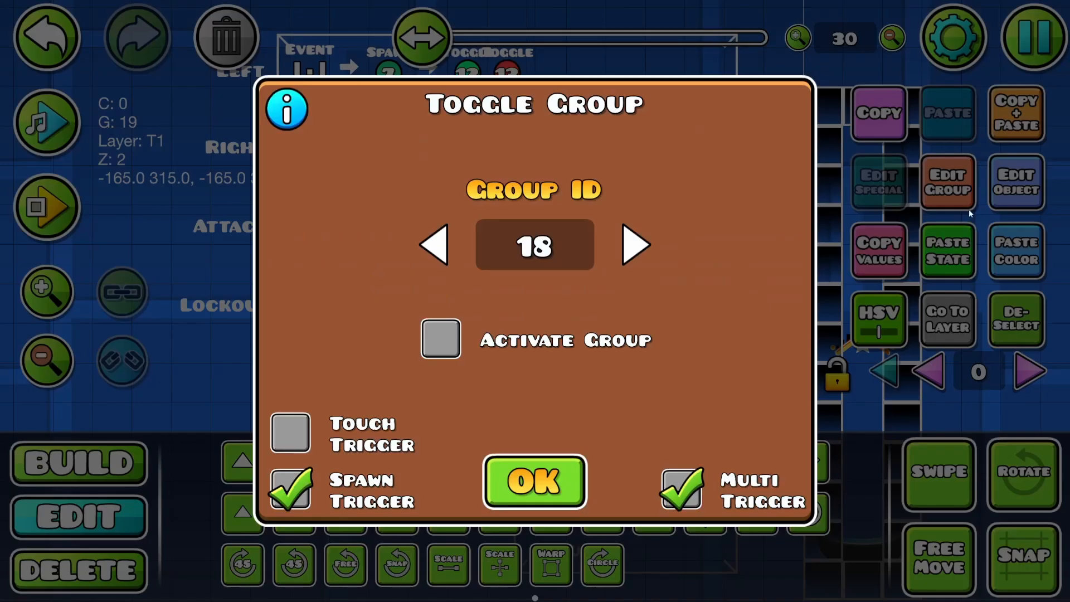
pyautogui.click(549, 481)
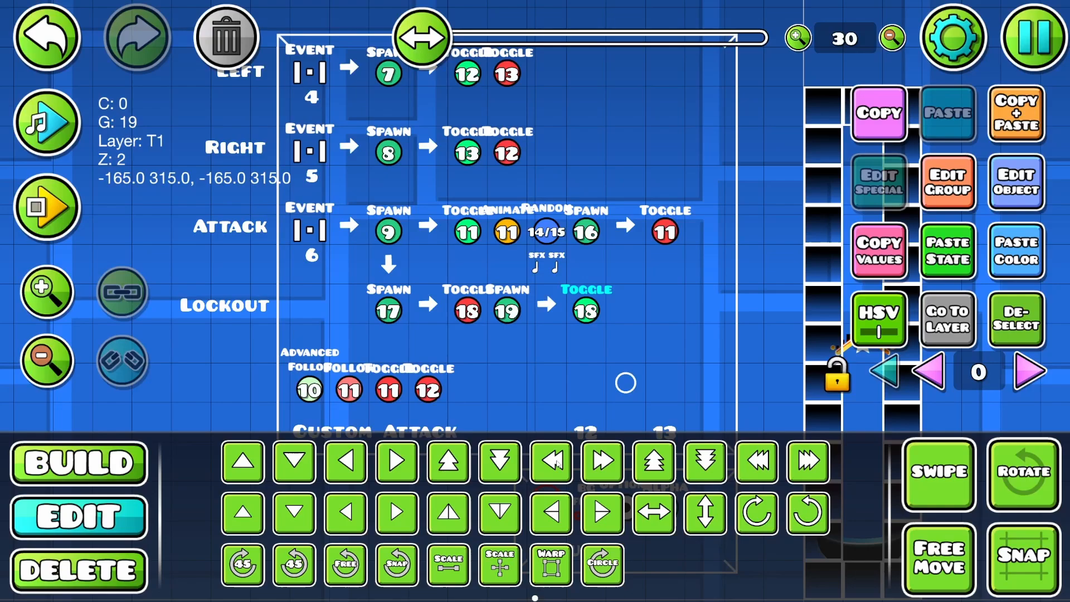
# - Enable the Hide option on the circle object that belongs to Group ID 10
pyautogui.click(594, 314)
pyautogui.moveTo(670, 402); pyautogui.dragTo(589, 403)
pyautogui.click(544, 382)
pyautogui.click(947, 184)
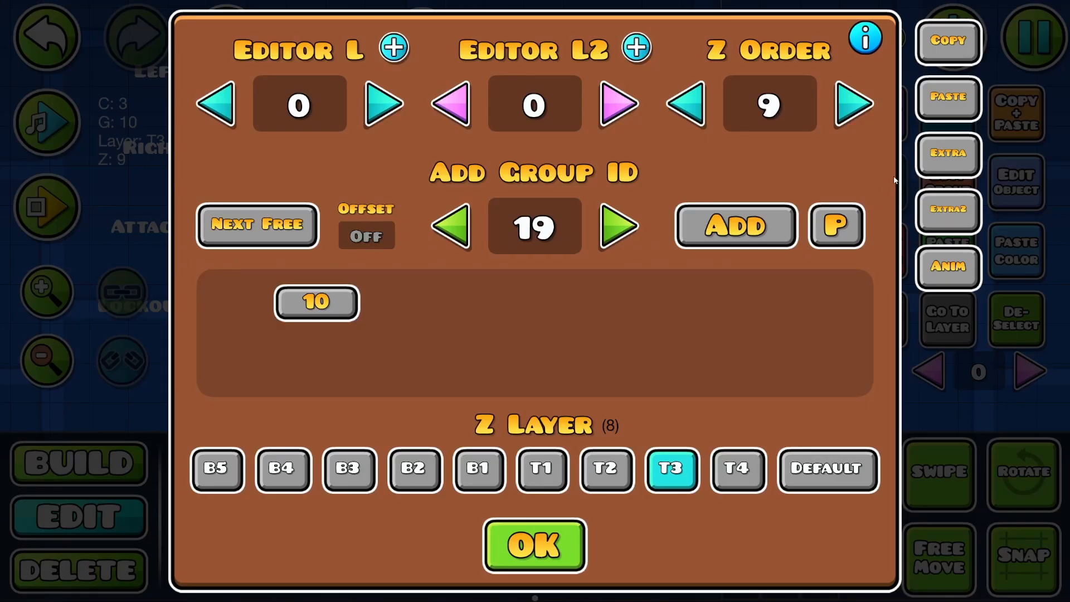
pyautogui.click(947, 153)
pyautogui.click(479, 261)
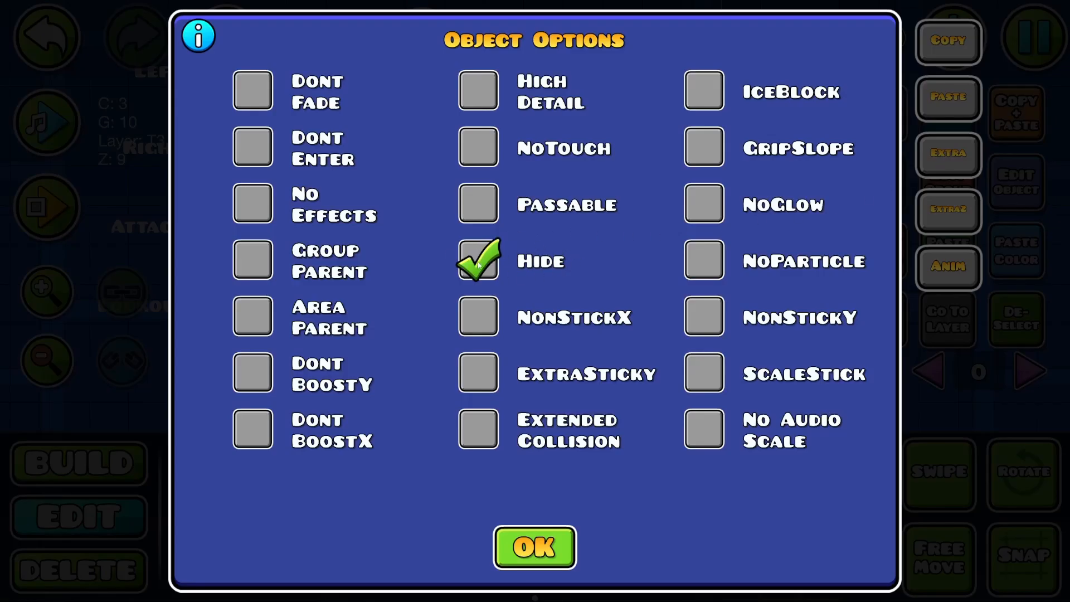
pyautogui.click(535, 547)
pyautogui.click(535, 544)
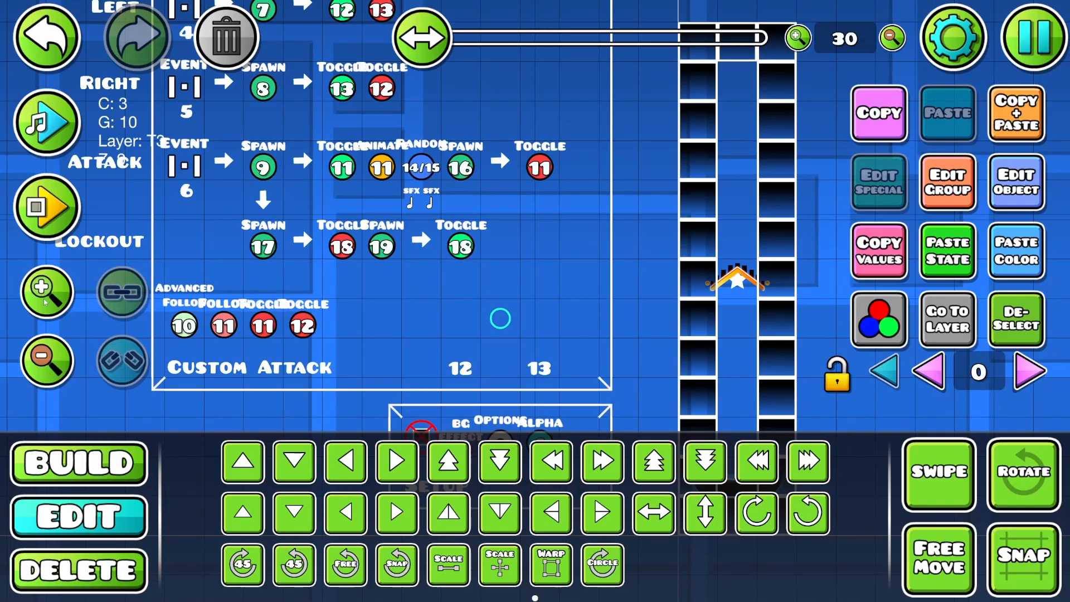
# - Playtest the level, moving both ways, jumping and attacking repeatedly to examine the slash direction, player following and attack lockout
pyautogui.click(47, 206)
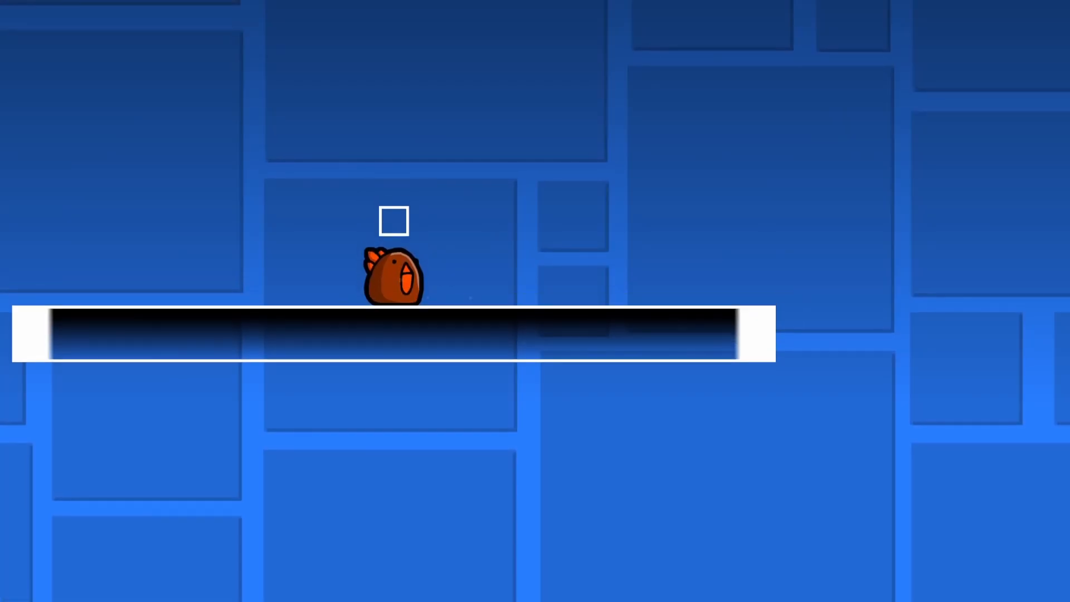
pyautogui.press('a')
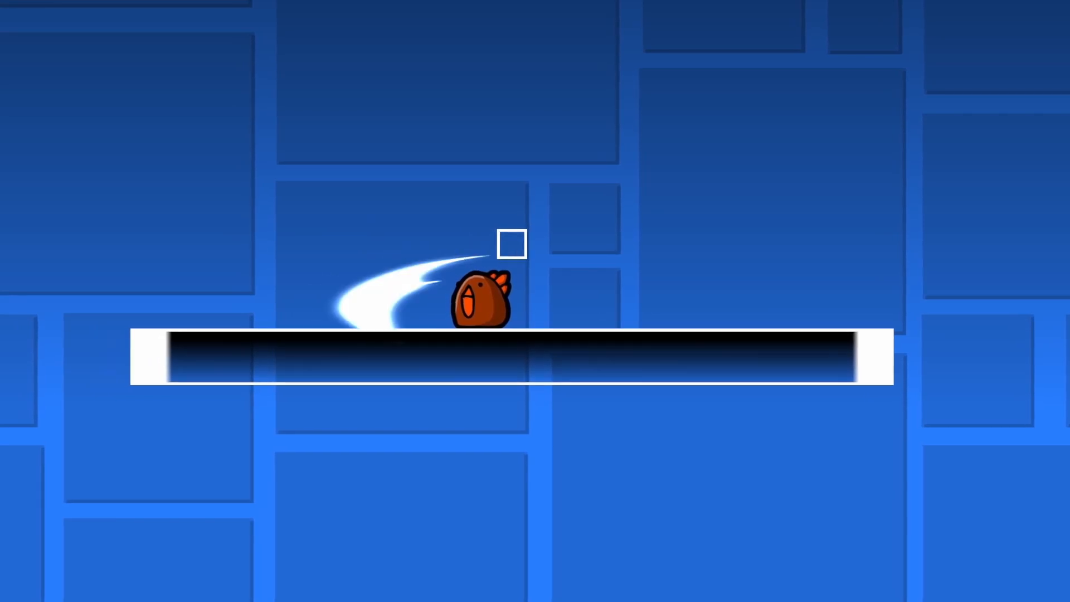
pyautogui.press('d')
pyautogui.press('a')
pyautogui.press('space')
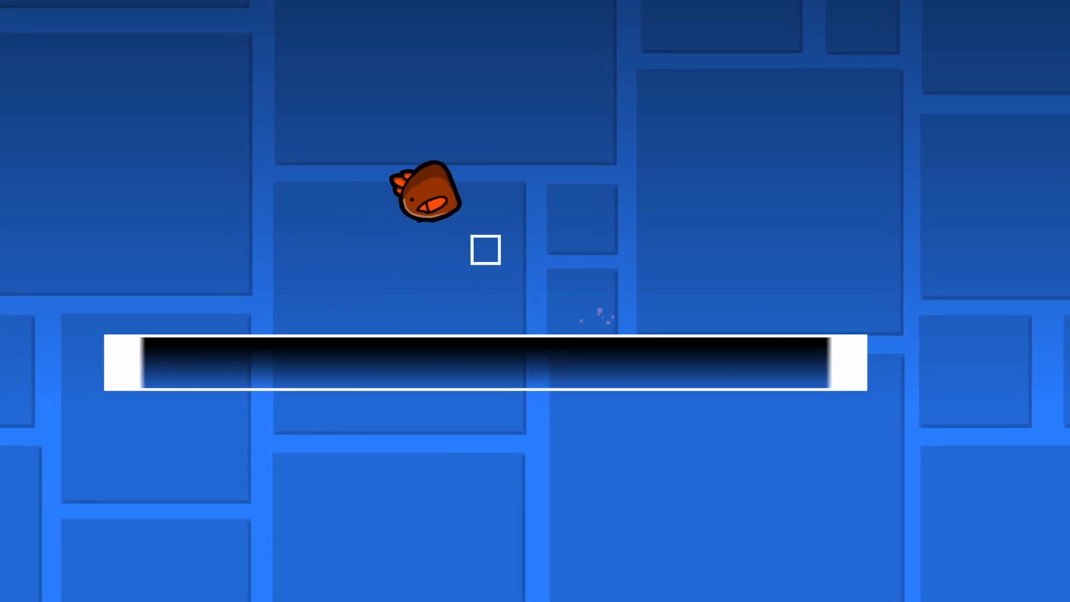
pyautogui.press('d')
pyautogui.press('space')
pyautogui.press('space')
pyautogui.press('a')
pyautogui.press('space')
pyautogui.press('space')
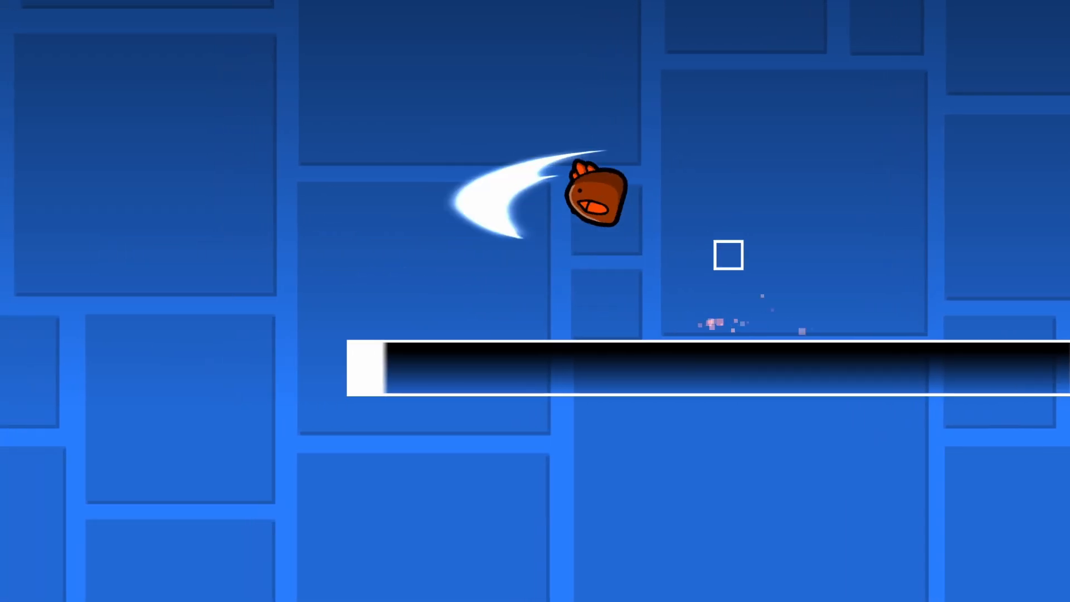
pyautogui.press('d')
pyautogui.press('a')
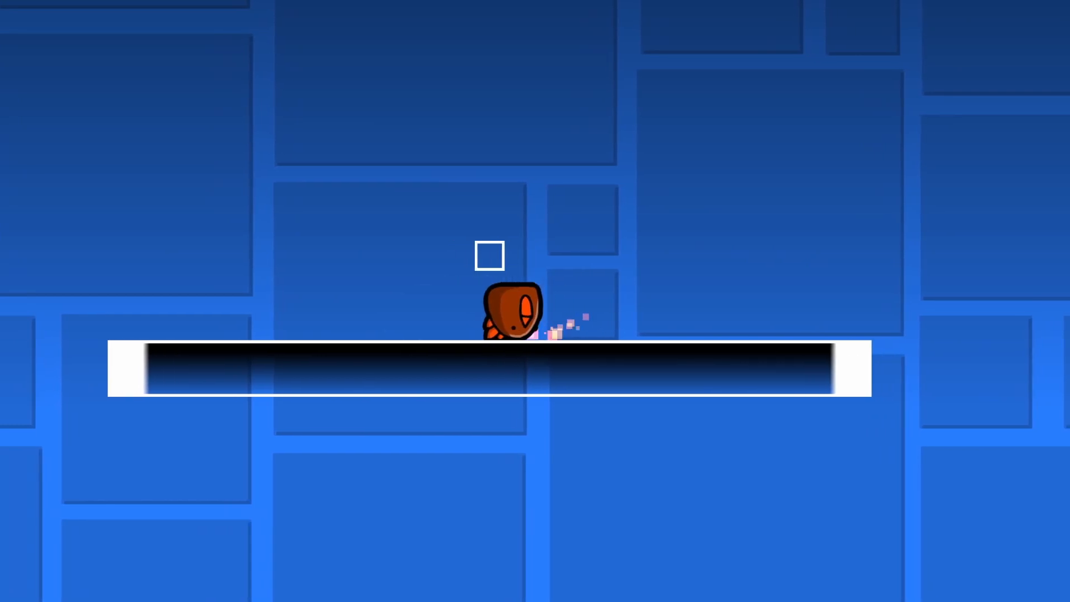
pyautogui.press('a')
pyautogui.press('Up')
pyautogui.press('d')
pyautogui.press('Up')
pyautogui.press('a')
pyautogui.press('d')
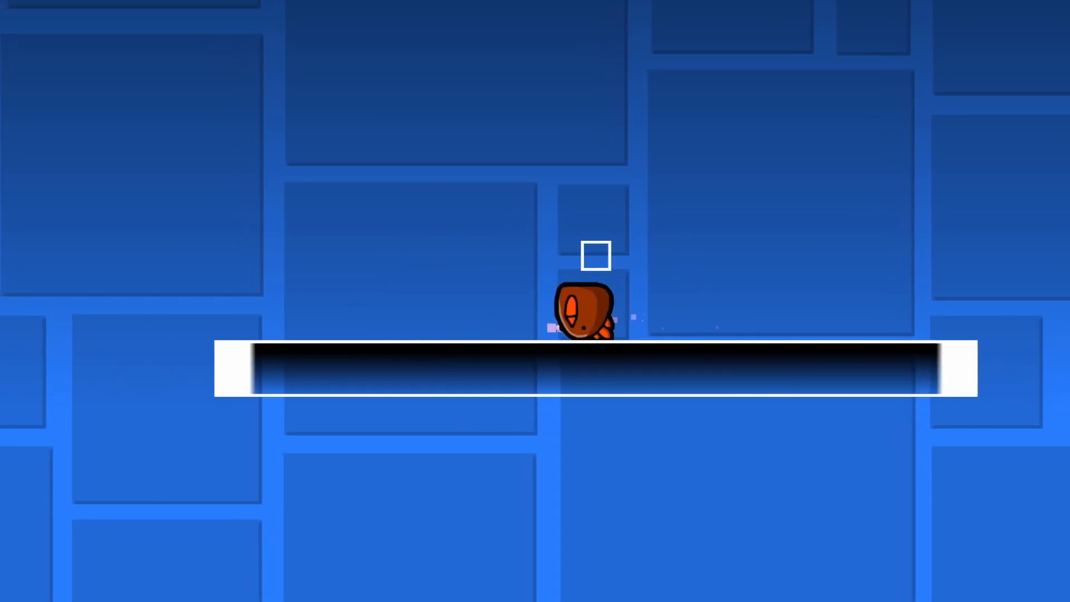
pyautogui.press('a')
pyautogui.press('d')
pyautogui.press('a')
pyautogui.press('d')
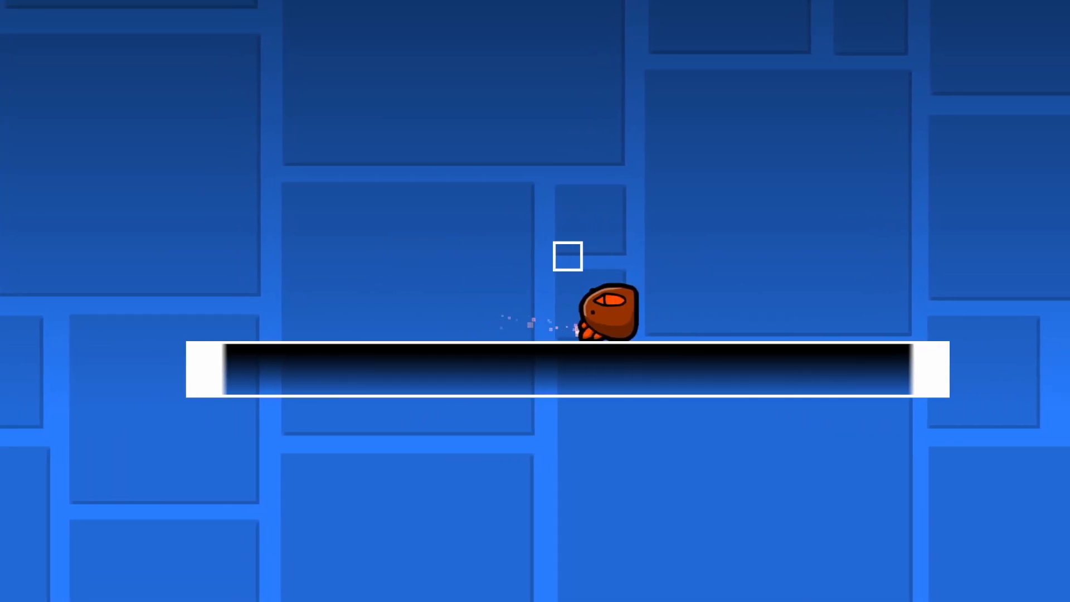
pyautogui.press('a')
pyautogui.press('Up')
pyautogui.press('d')
pyautogui.press('a')
pyautogui.press('d')
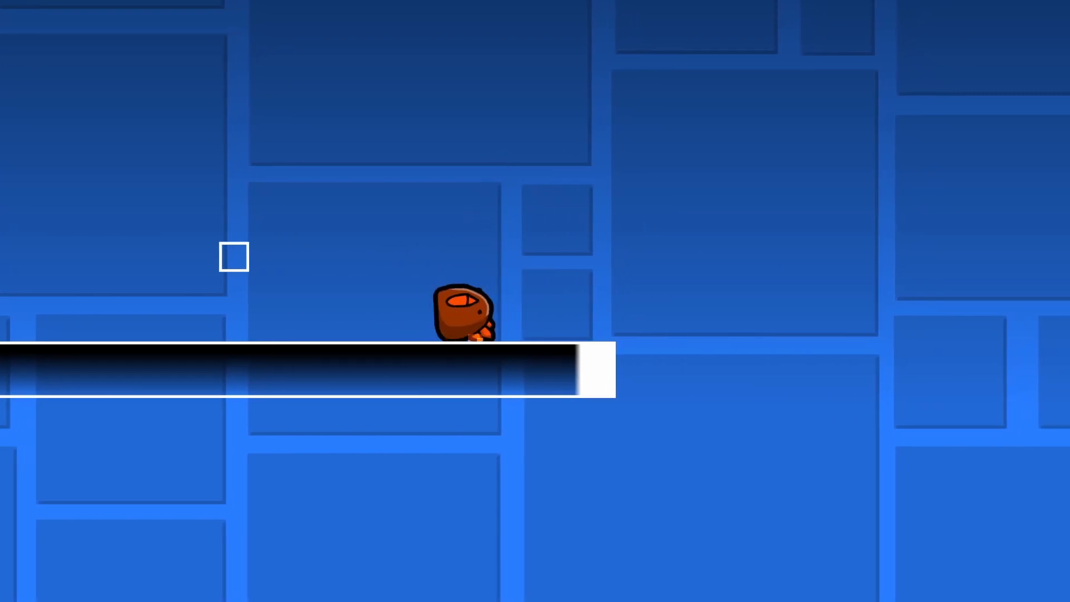
pyautogui.press('a')
pyautogui.press('Up')
pyautogui.press('d')
pyautogui.press('Up')
pyautogui.press('Up')
pyautogui.press('Up')
pyautogui.press('a')
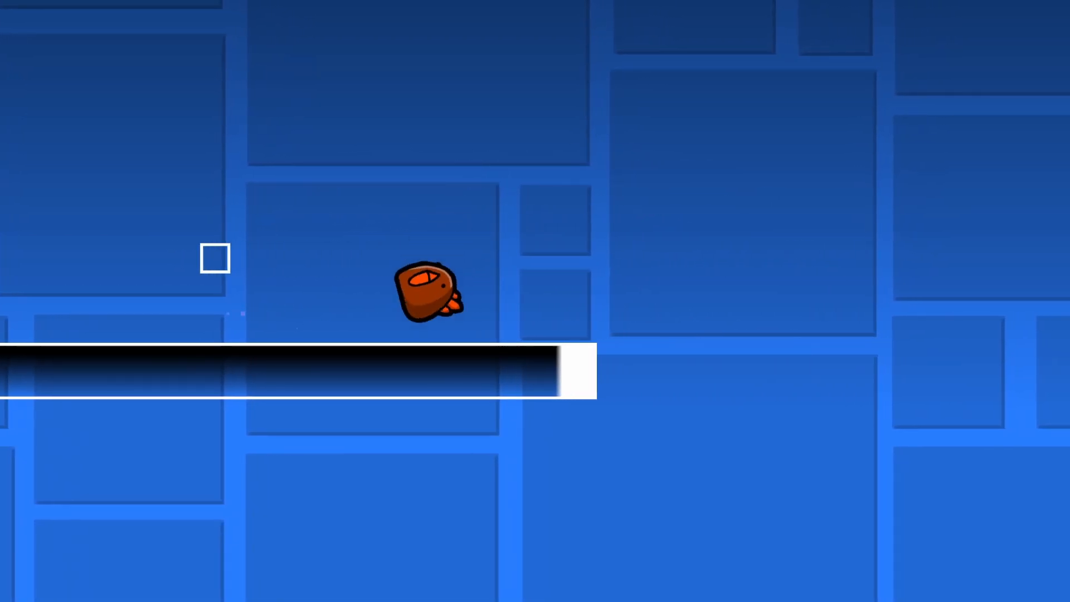
pyautogui.press('d')
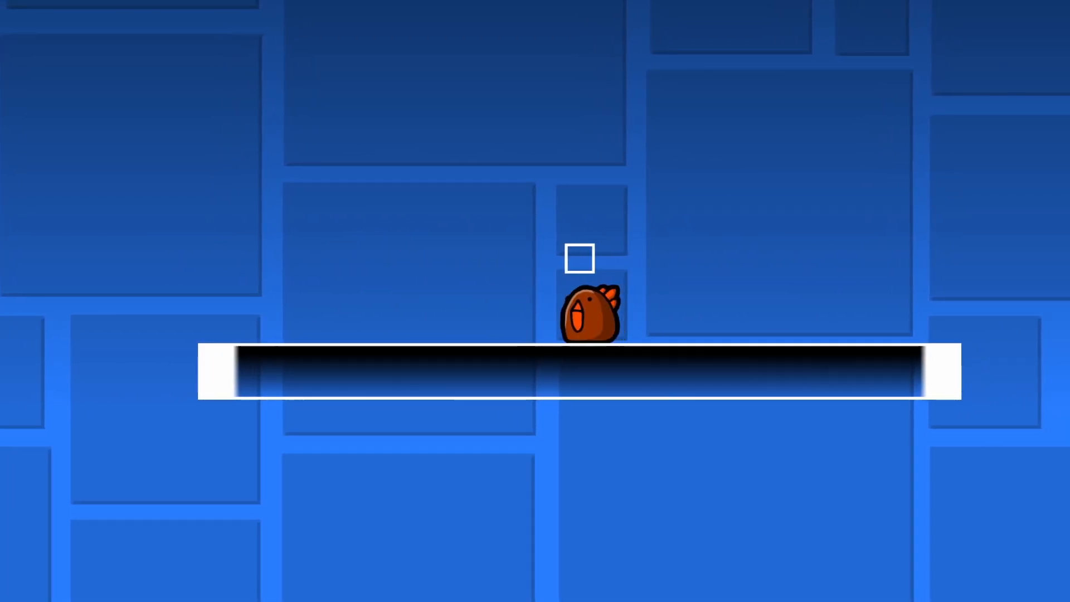
pyautogui.press('a')
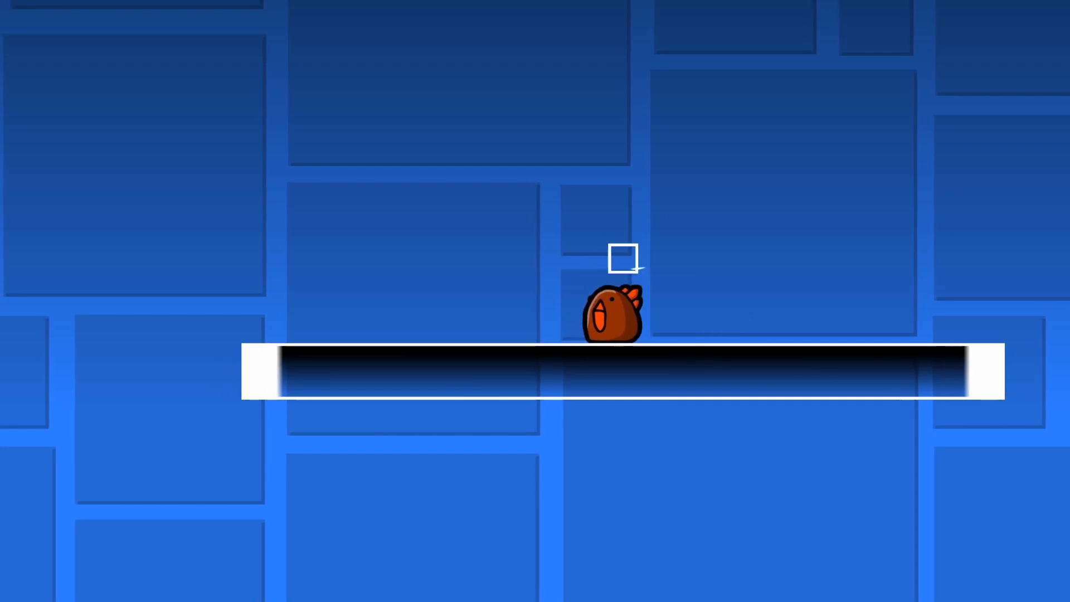
pyautogui.press('d')
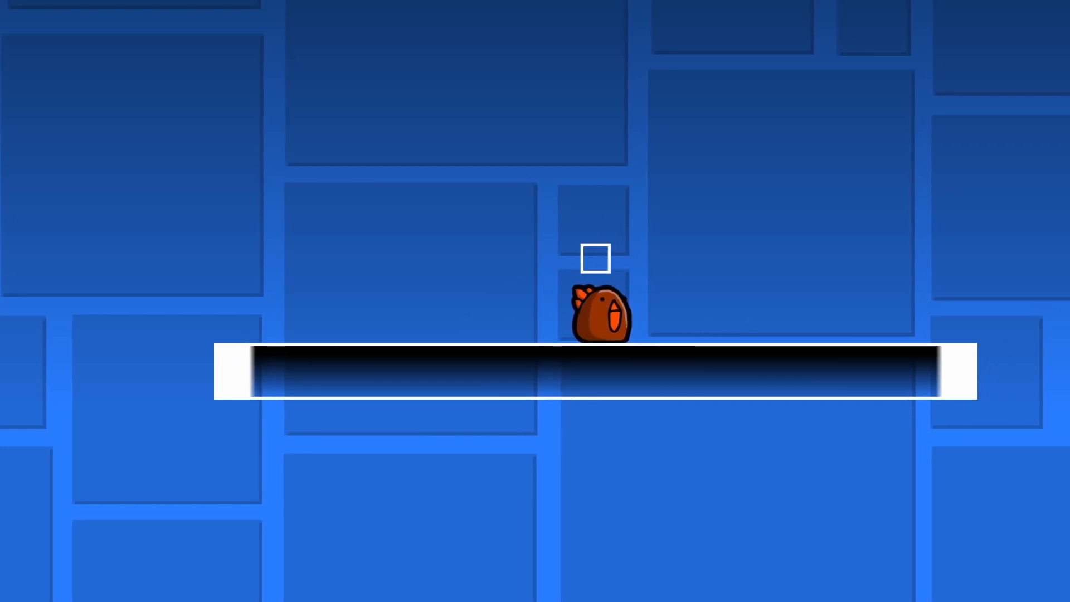